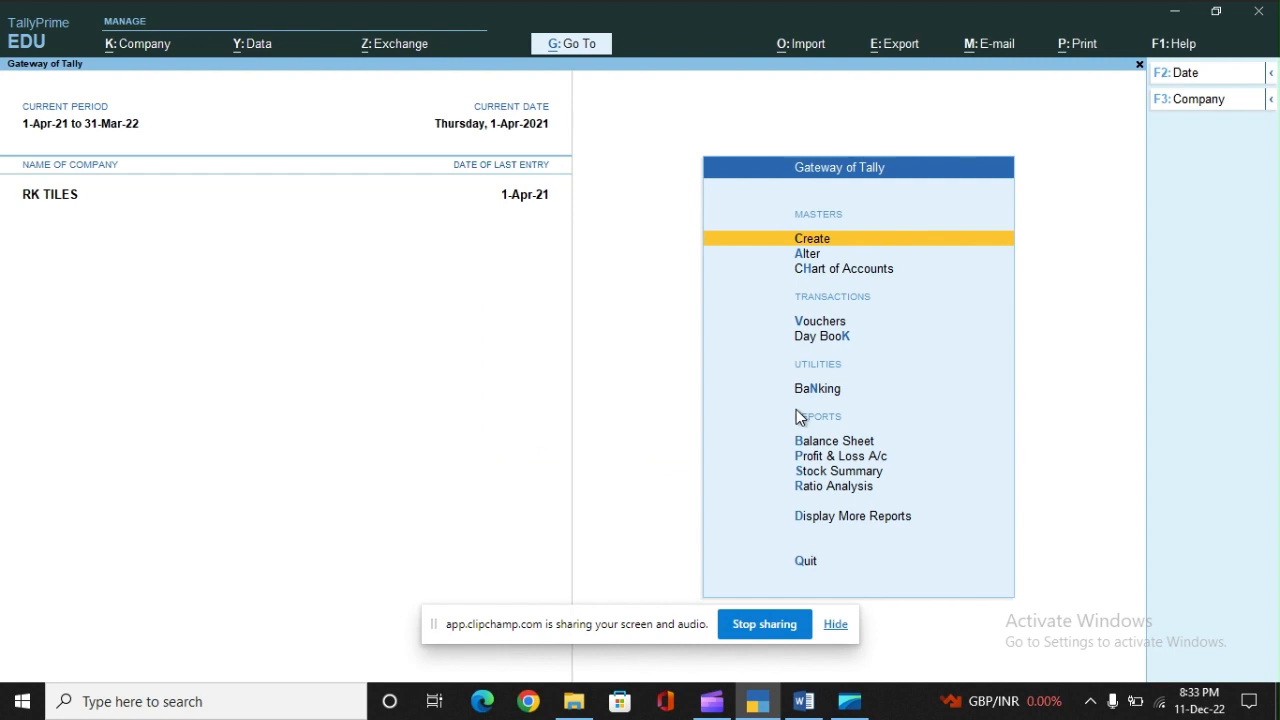
Step: Switch to the TALLY TUTORIALS Word document and review entry 37, the order sent to Rama Store, with its item table
key(alt+Tab)
key(alt+Tab)
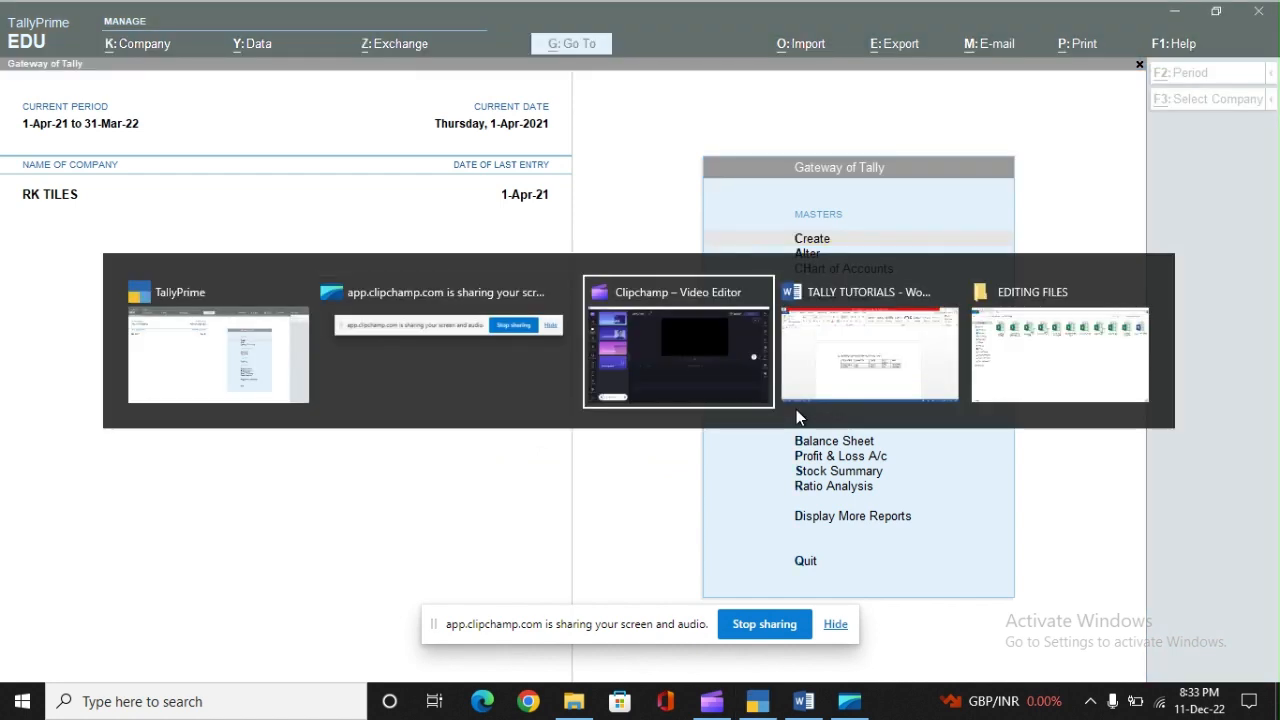
key(alt+Tab)
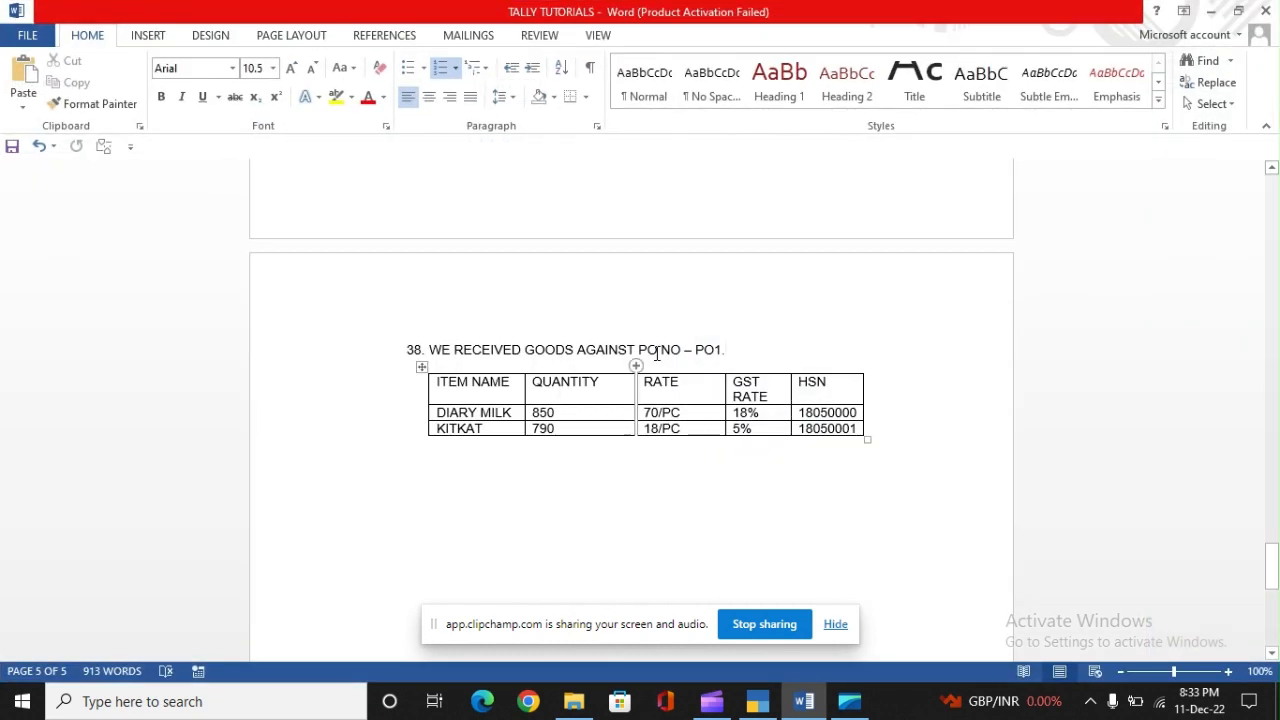
scroll(657, 353, up, 3)
scroll(657, 353, up, 1)
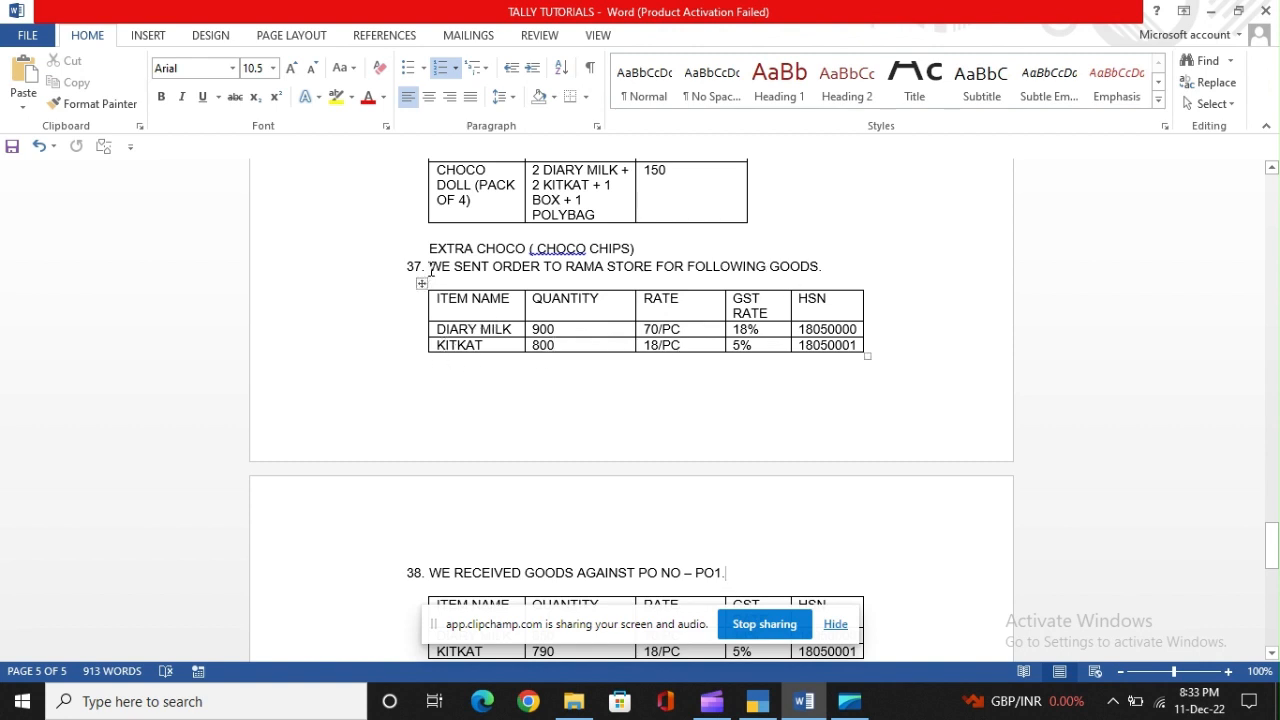
drag(430, 266, 447, 349)
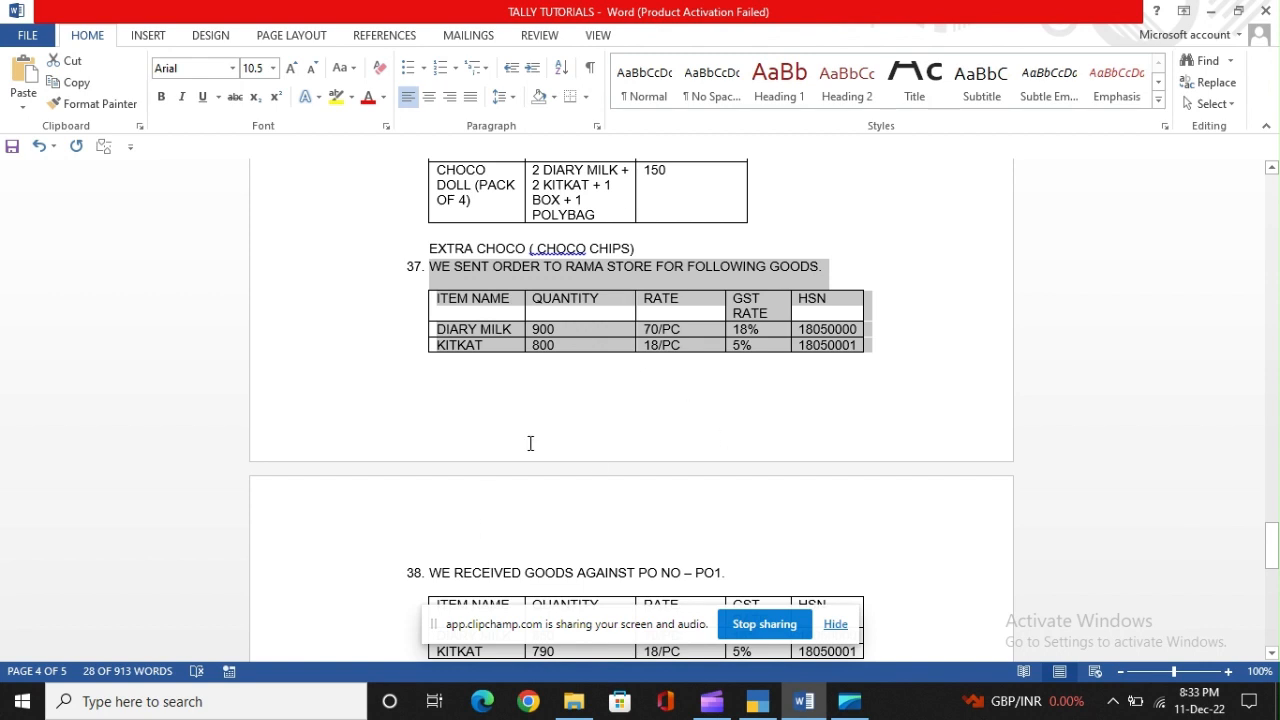
click(420, 372)
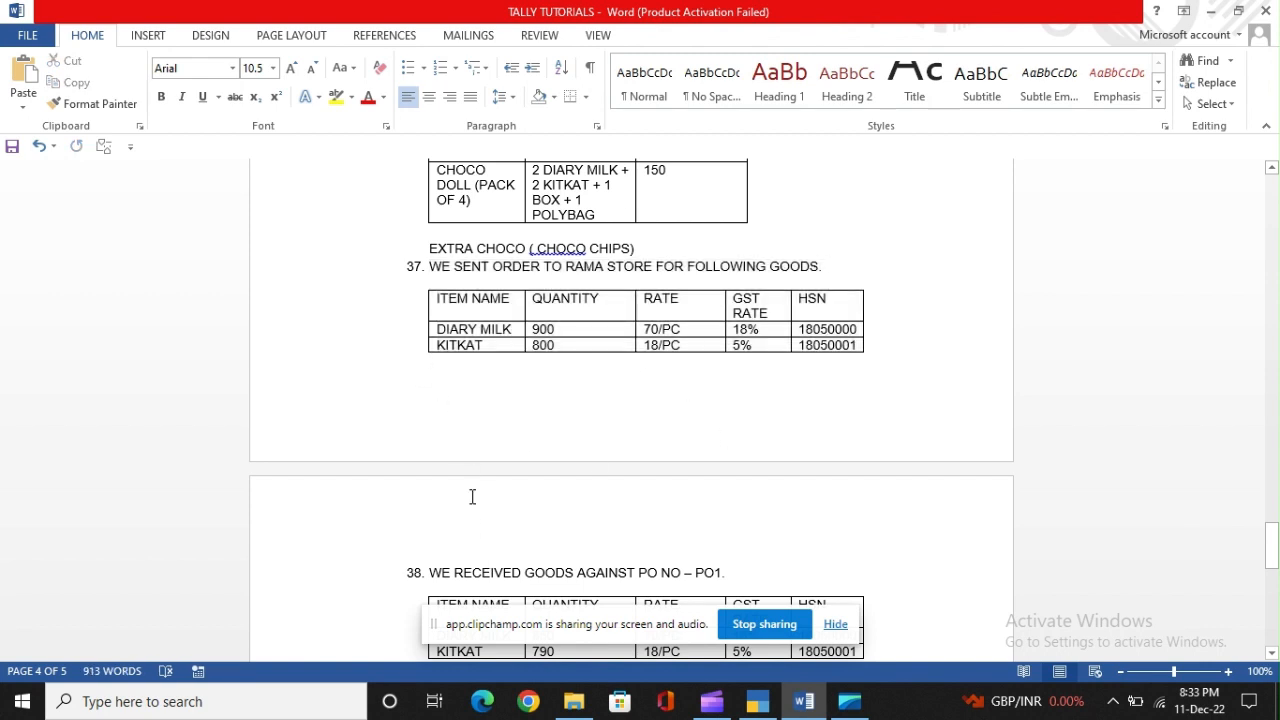
Step: Insert a new numbered entry 38 before the goods-received entry, starting with "WE GOT A SALE ORDER FROM"
key(Down)
key(Return)
key(Up)
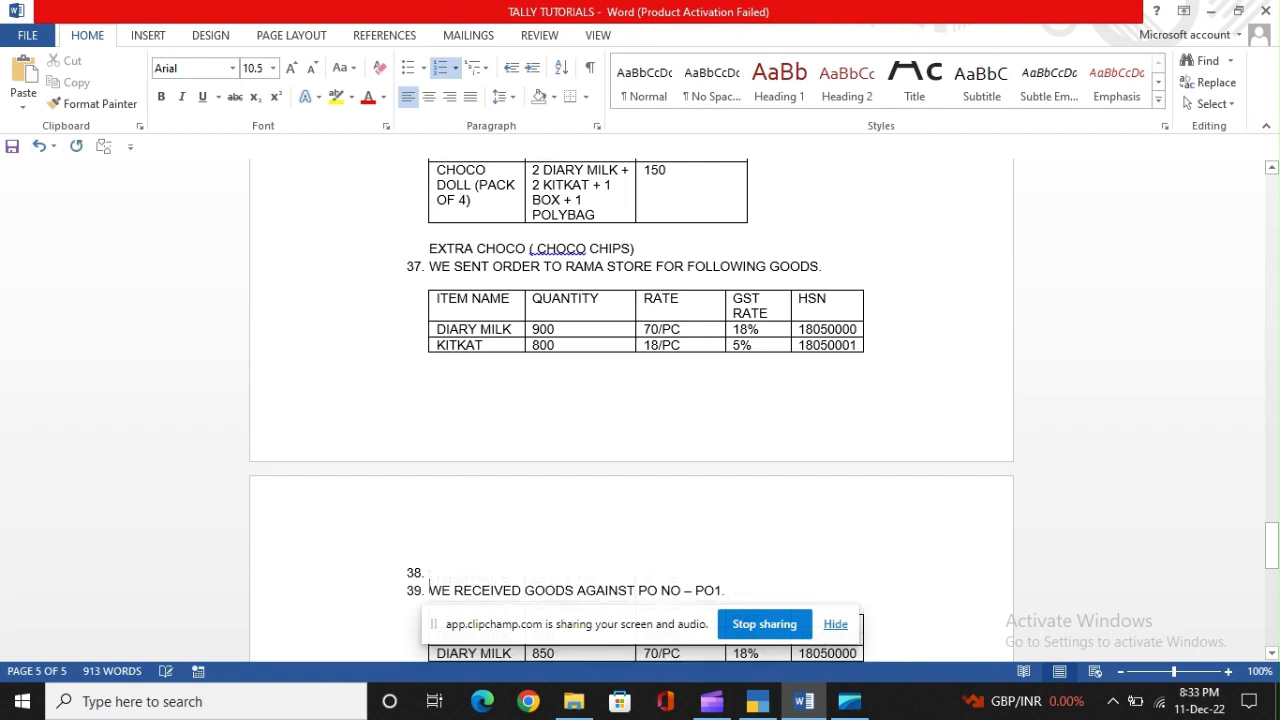
text(WE GOT)
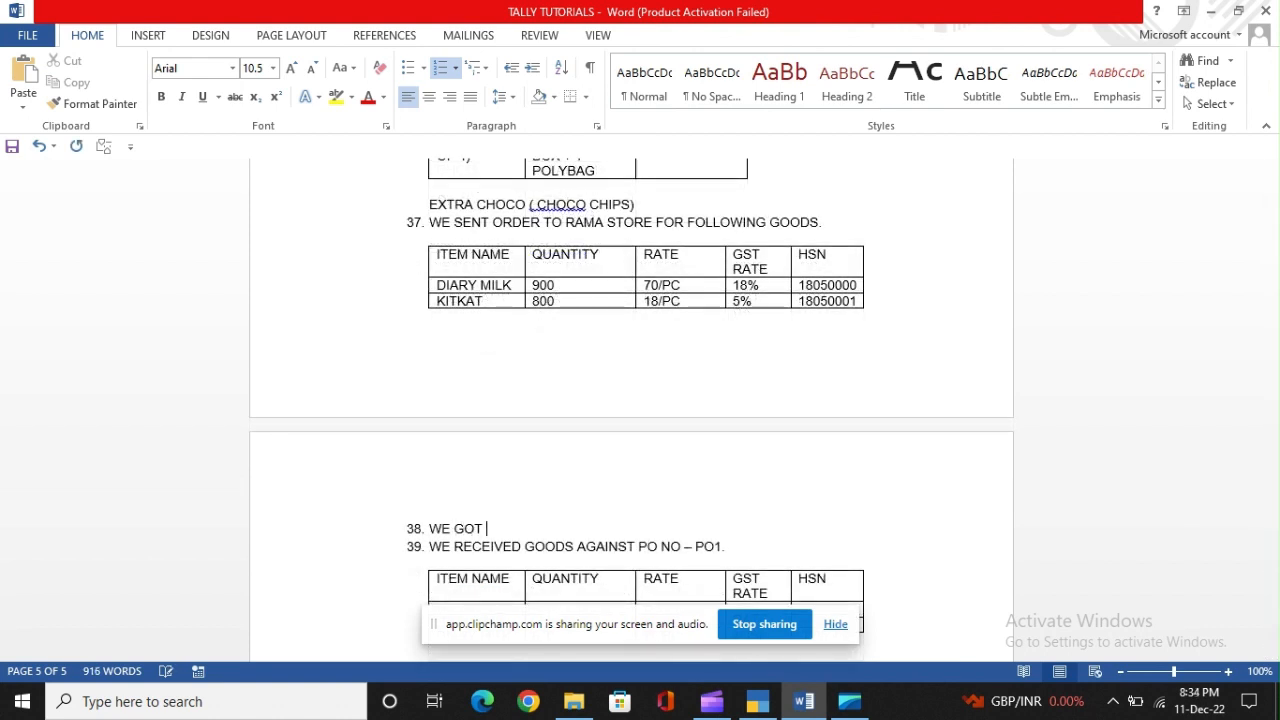
text( AN)
key(BackSpace)
text(SALE ORDER FROM)
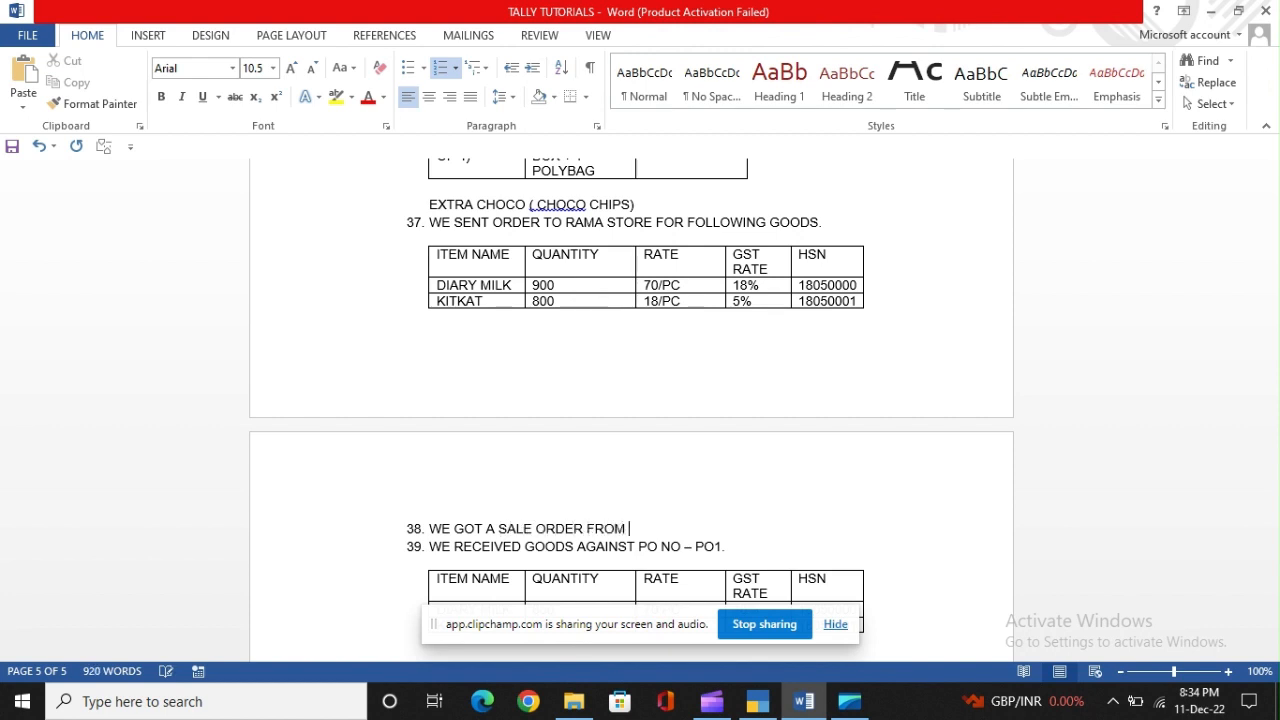
Step: Copy the item table from entry 26 and paste it below entry 38, removing the extra empty numbered line
scroll(580, 264, up, 15)
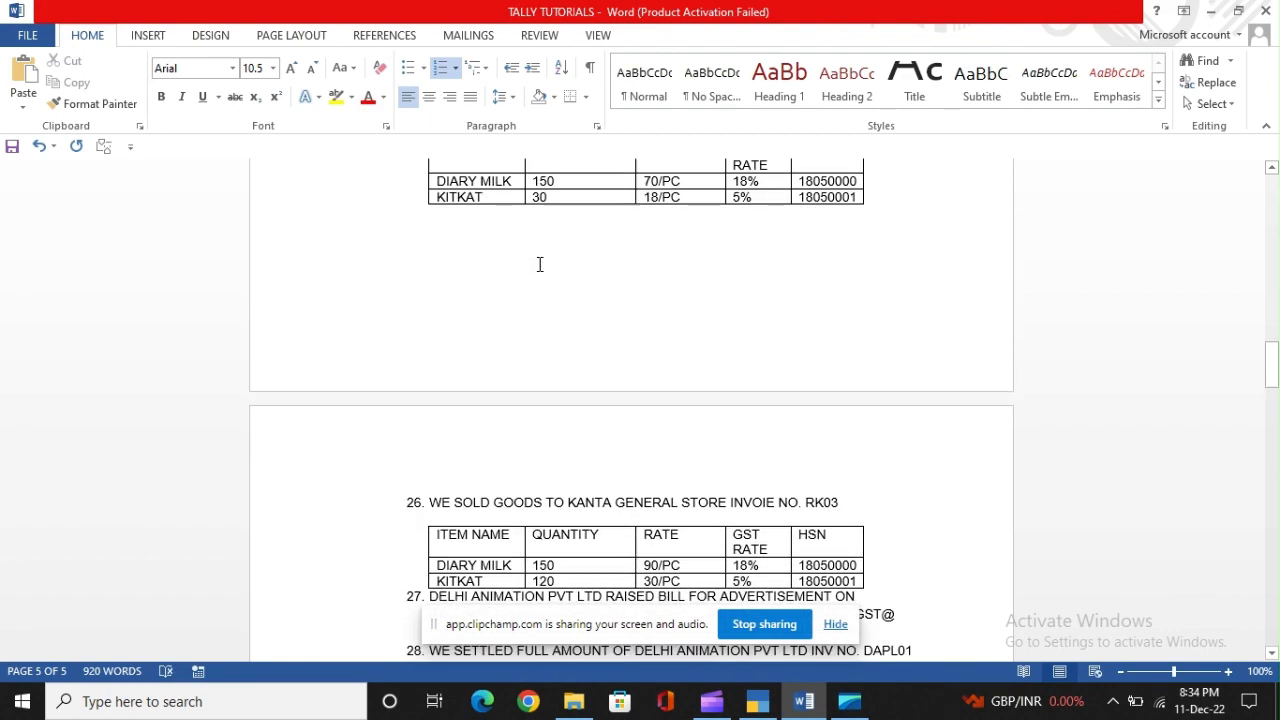
scroll(539, 264, up, 9)
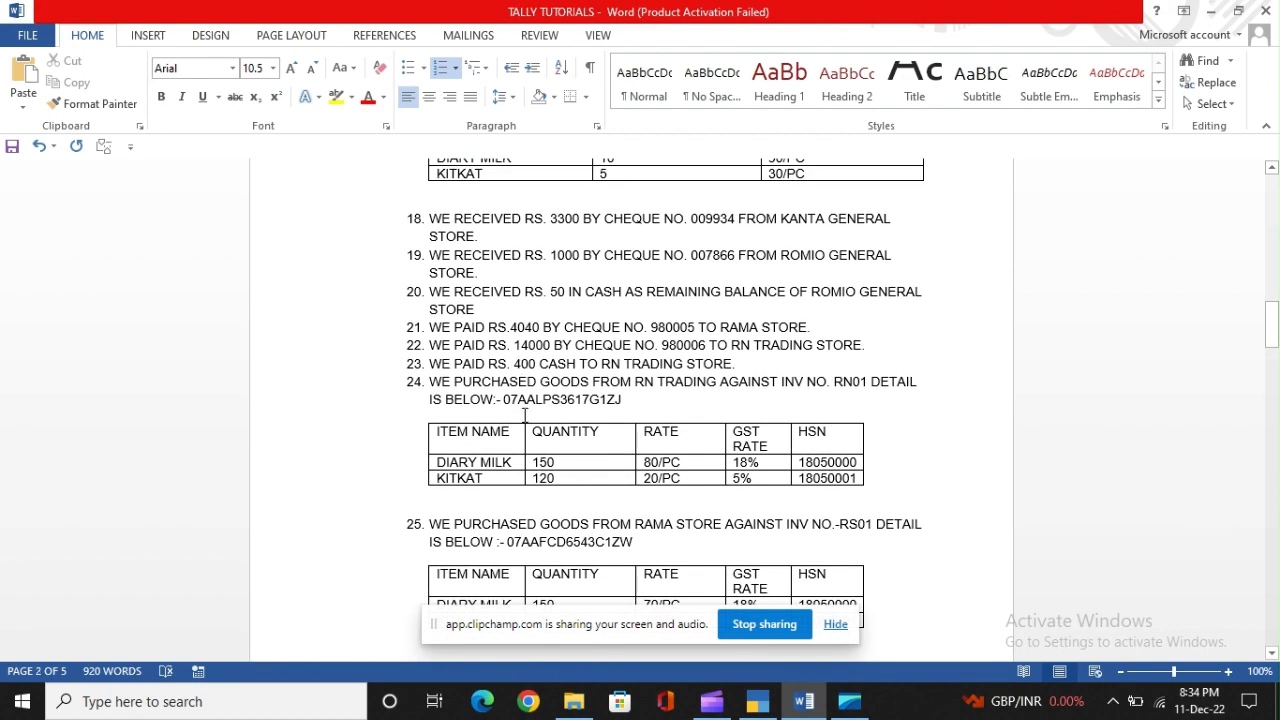
scroll(539, 264, down, 12)
scroll(527, 288, up, 2)
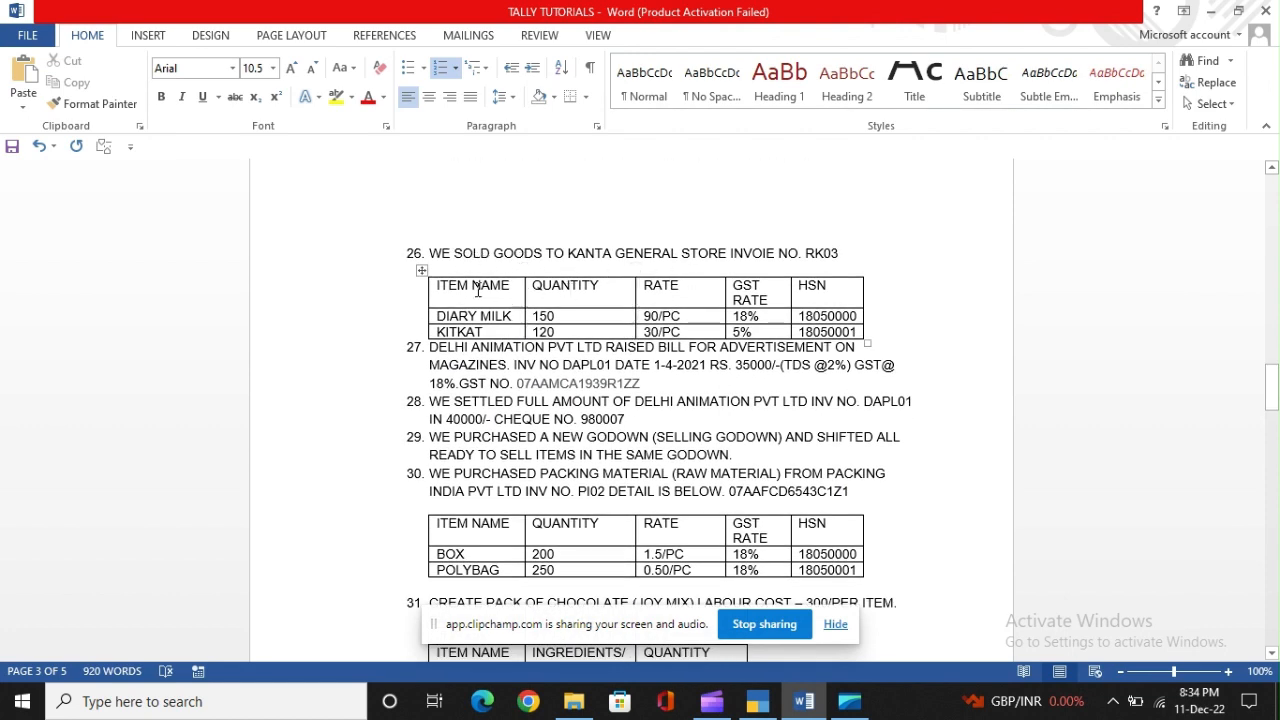
click(420, 270)
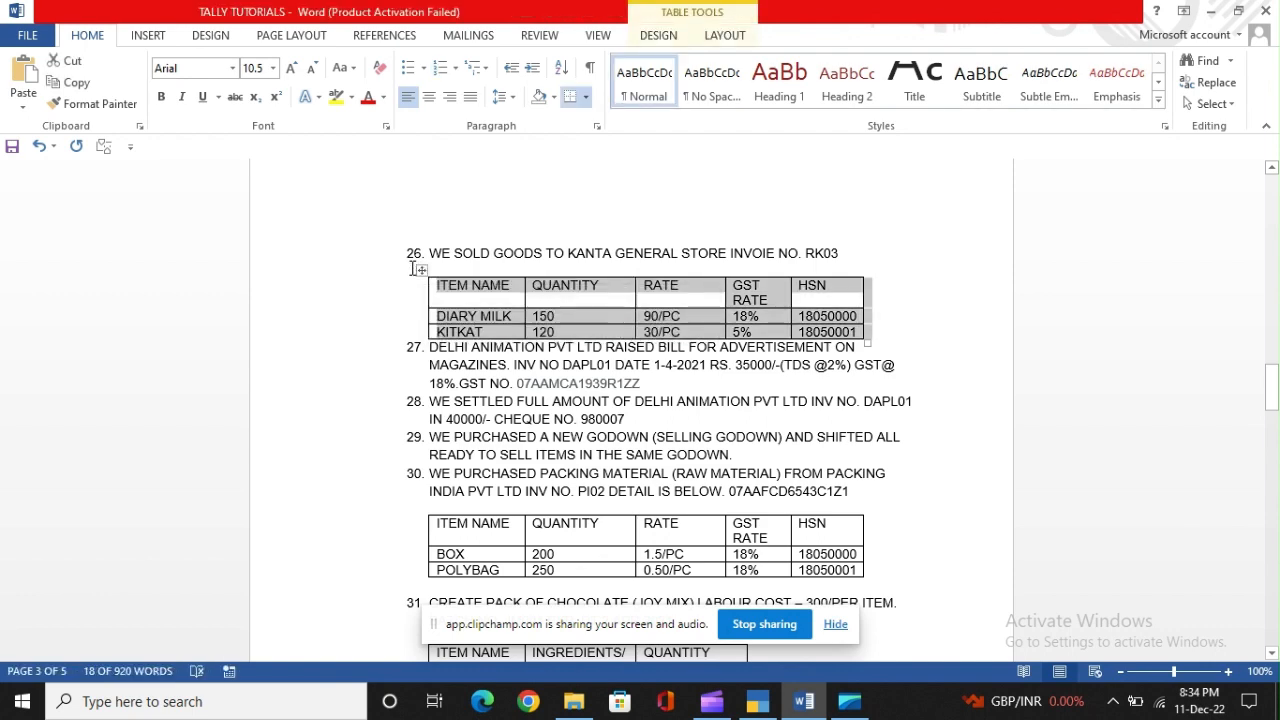
scroll(673, 380, down, 20)
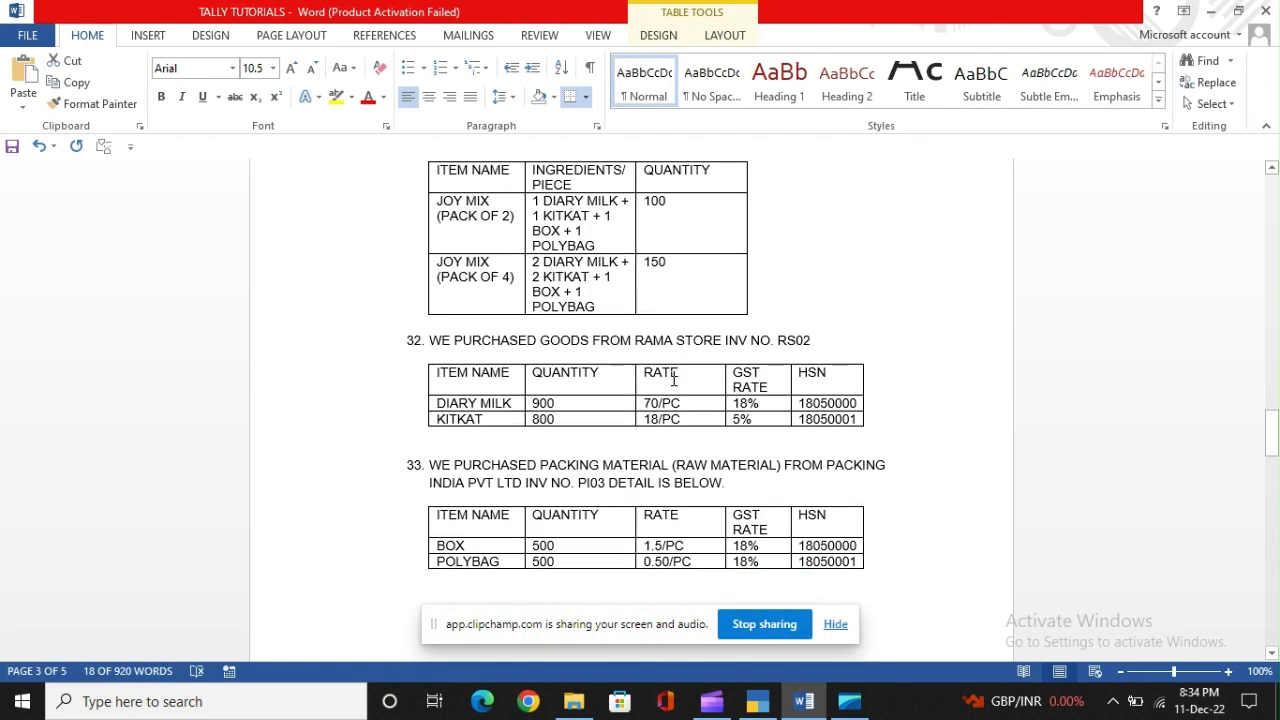
scroll(673, 380, down, 10)
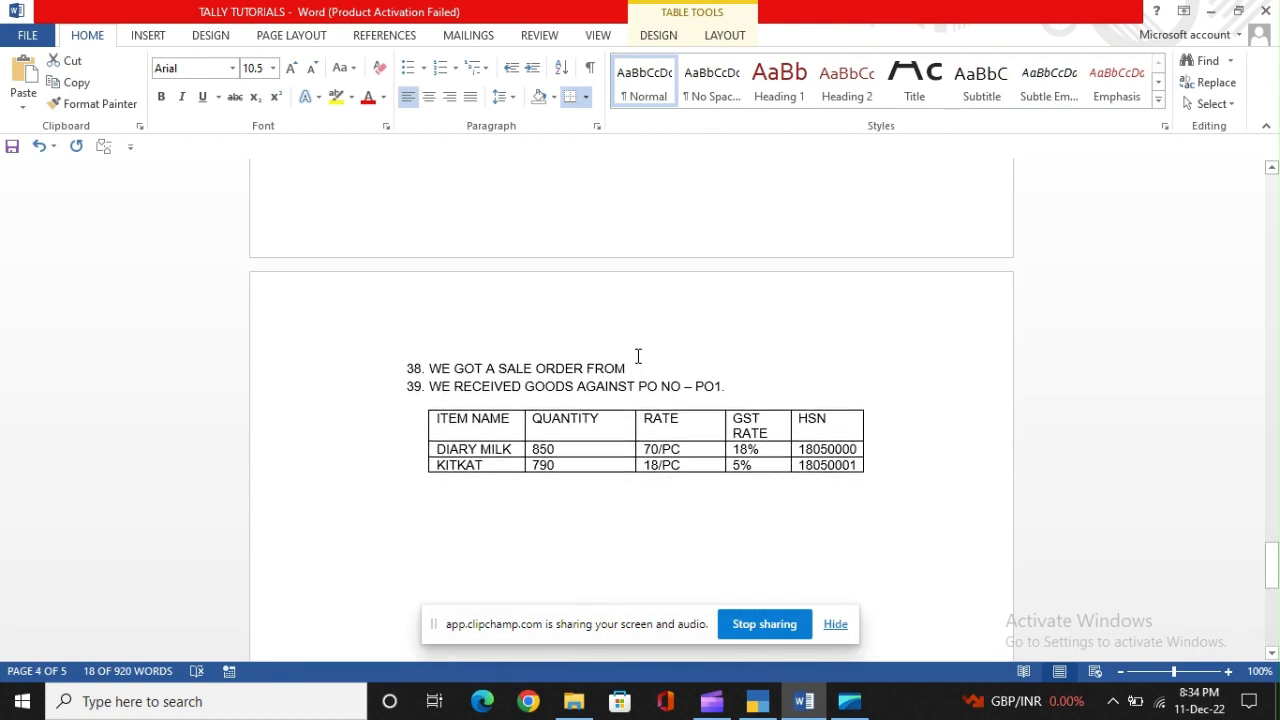
click(636, 364)
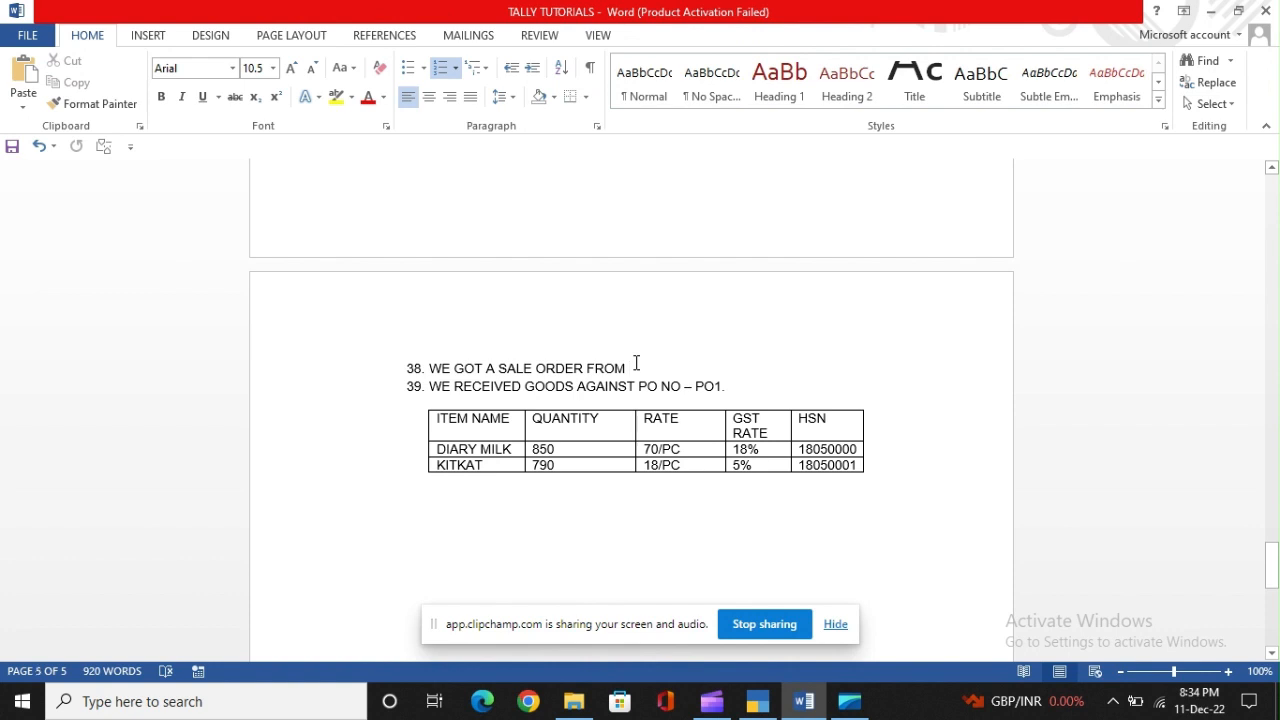
text(ITEM NAME	QUANTITY	RATE	GST RATE	HSN DIARY MILK	150	90/PC	18%	18050000 KITKAT	120	30/PC	5%	18050001)
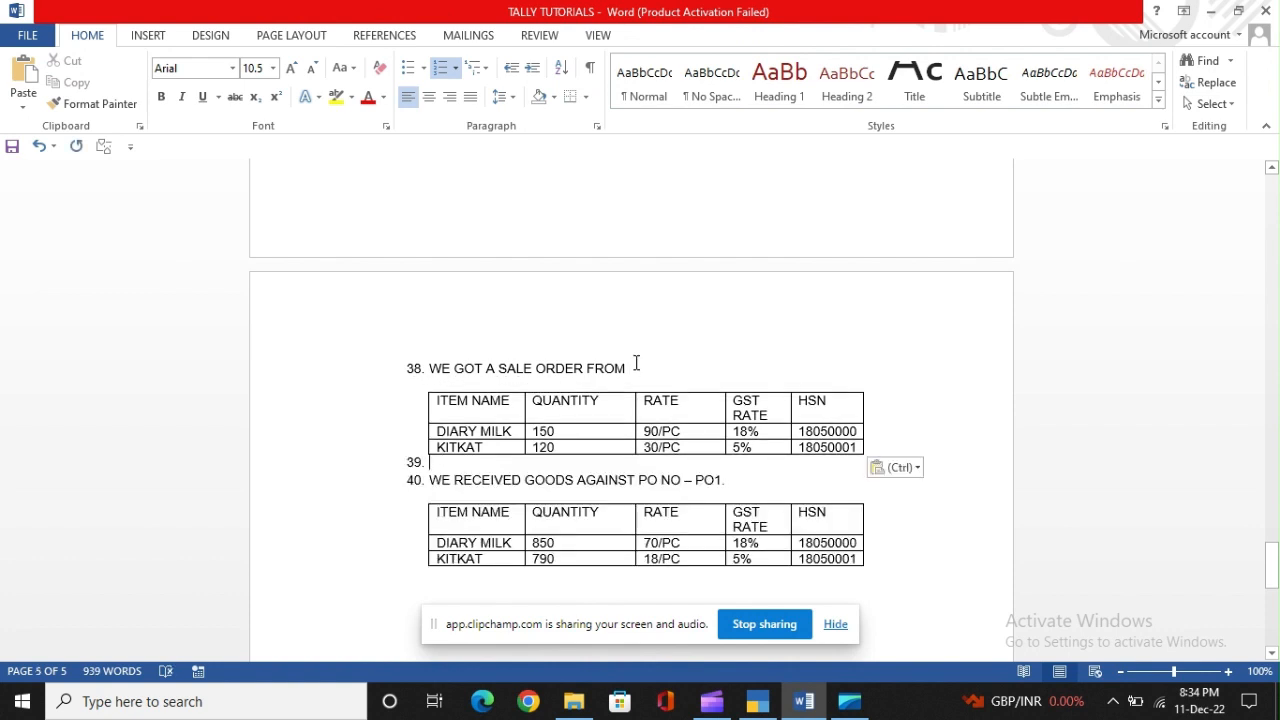
key(BackSpace)
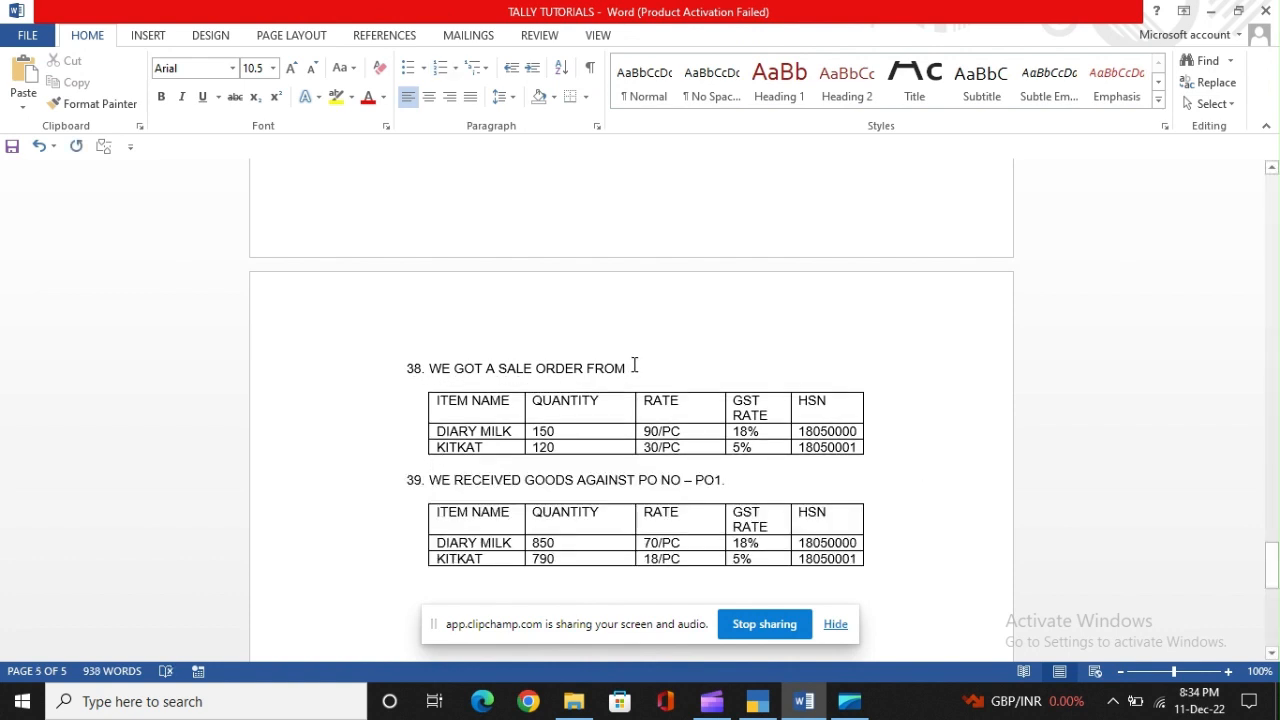
Step: Complete the sentence of entry 38 with "KANTA GENERAL STORE."
click(634, 365)
text(KANTA )
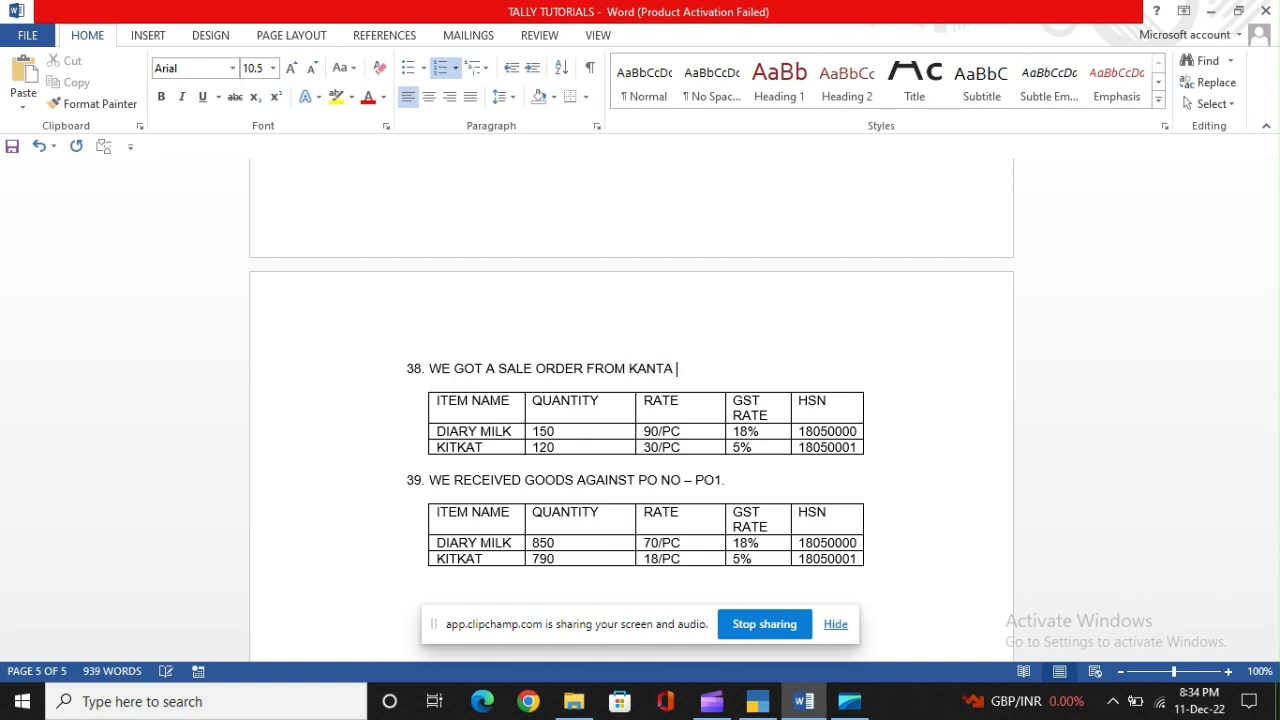
text(GENERAL STOR)
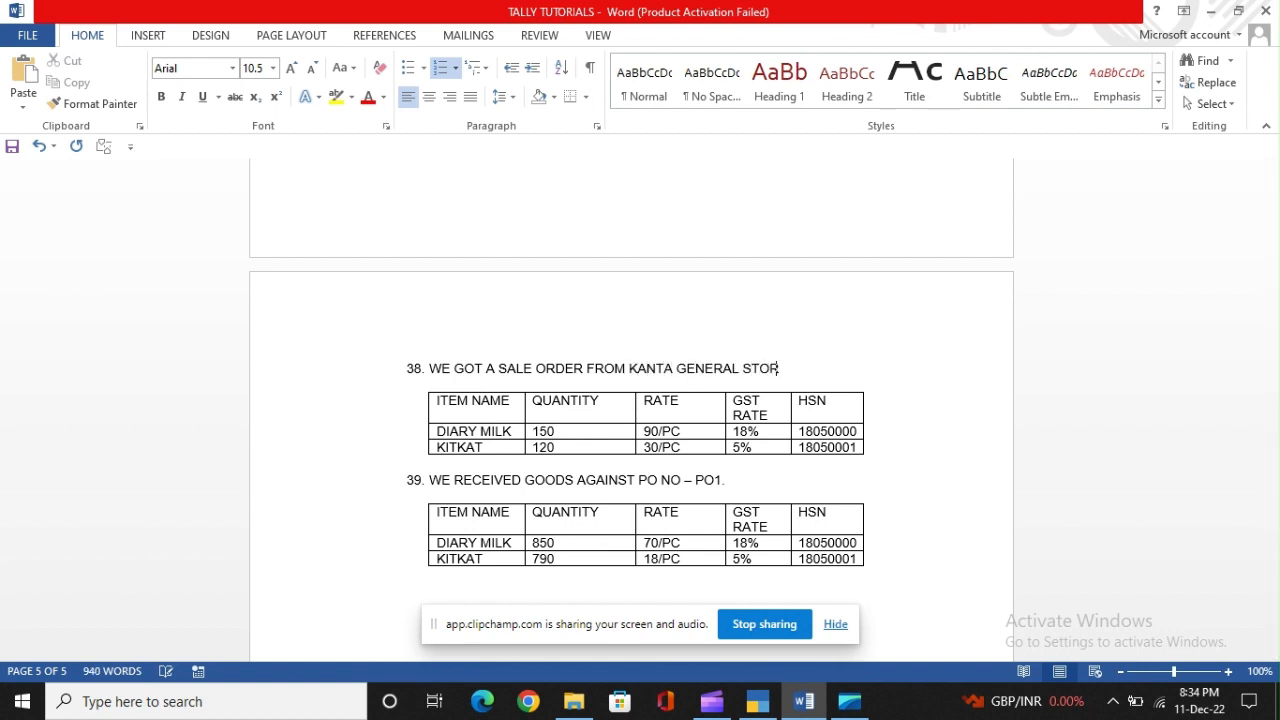
text(E.)
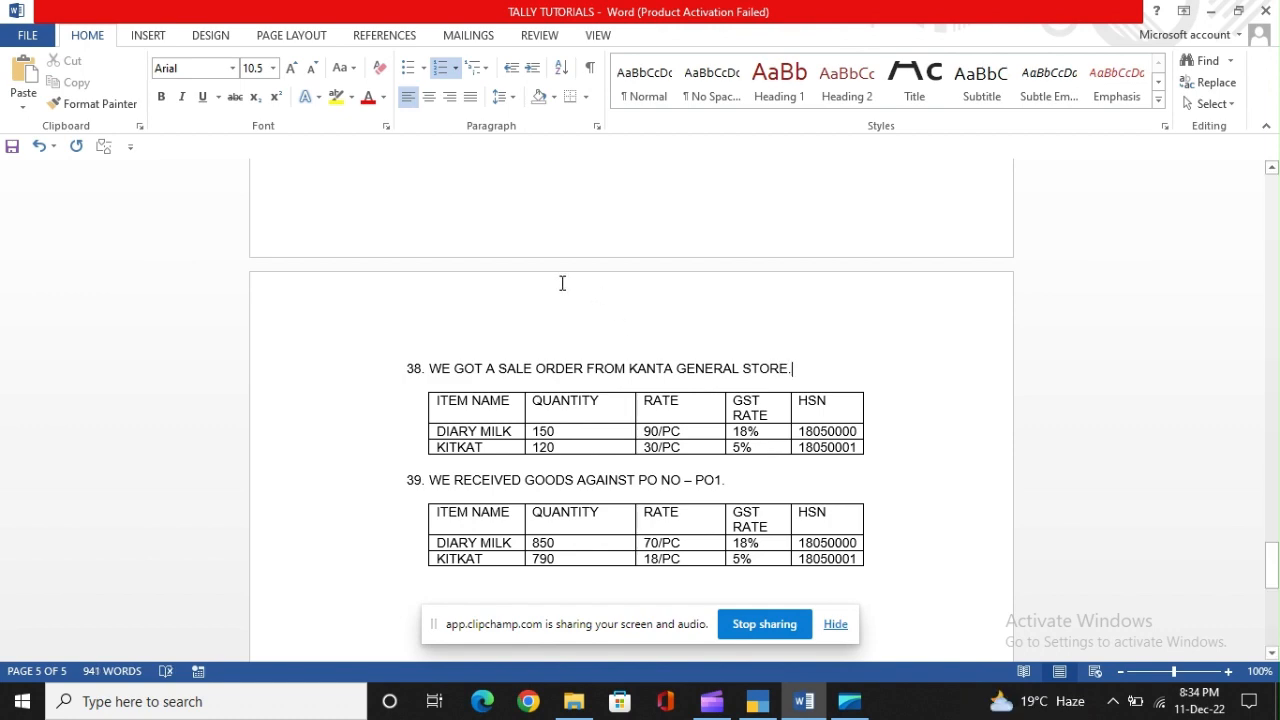
scroll(562, 283, up, 5)
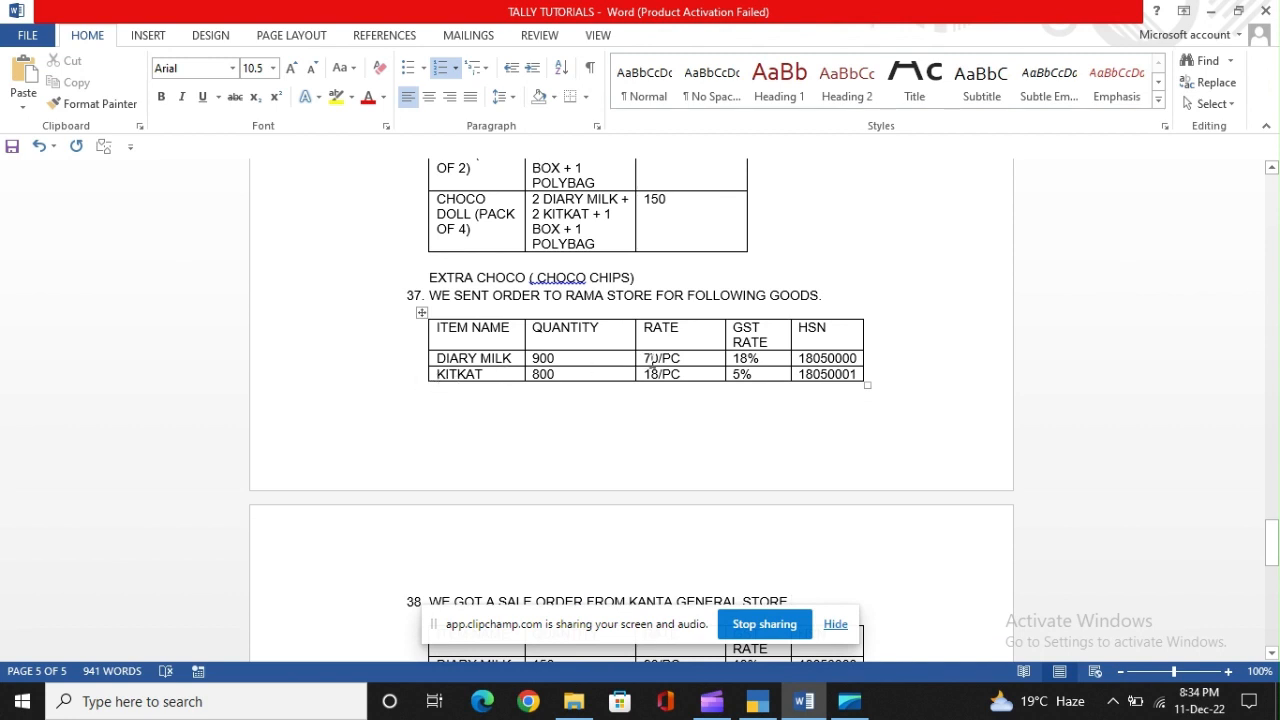
Step: Switch to TallyPrime and open the list of voucher types for master alteration
key(alt+Tab)
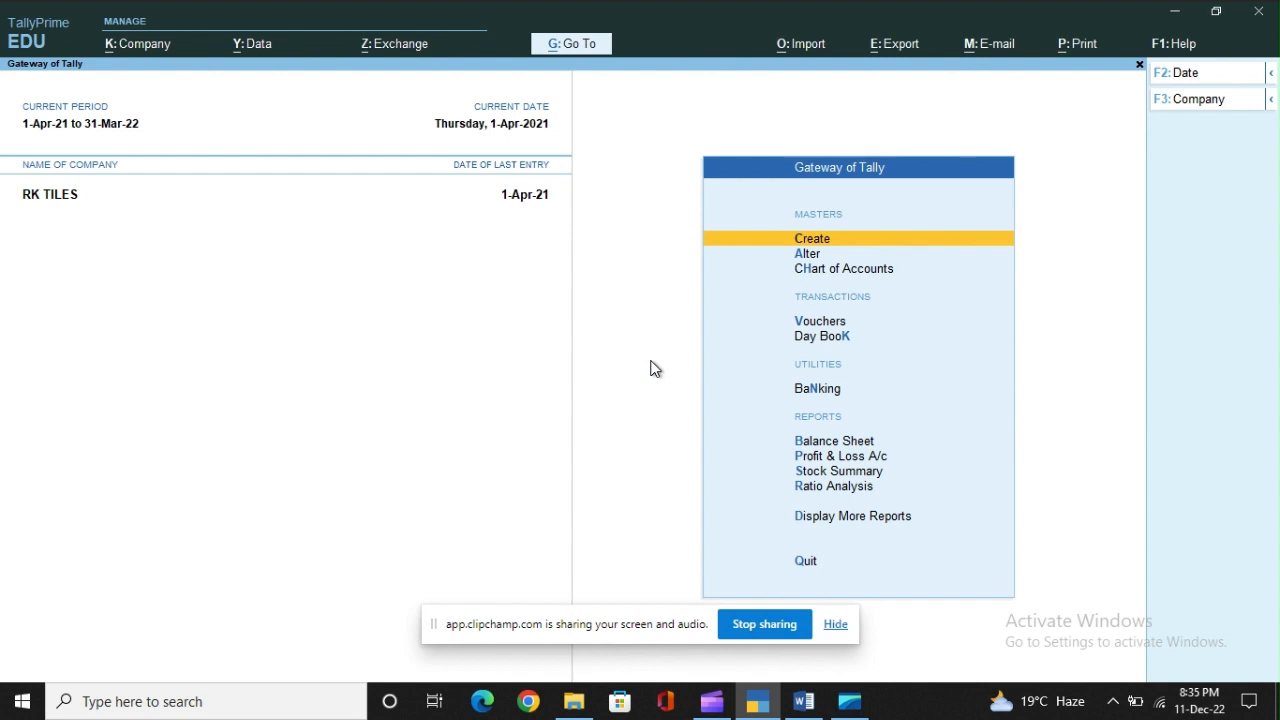
key(Down)
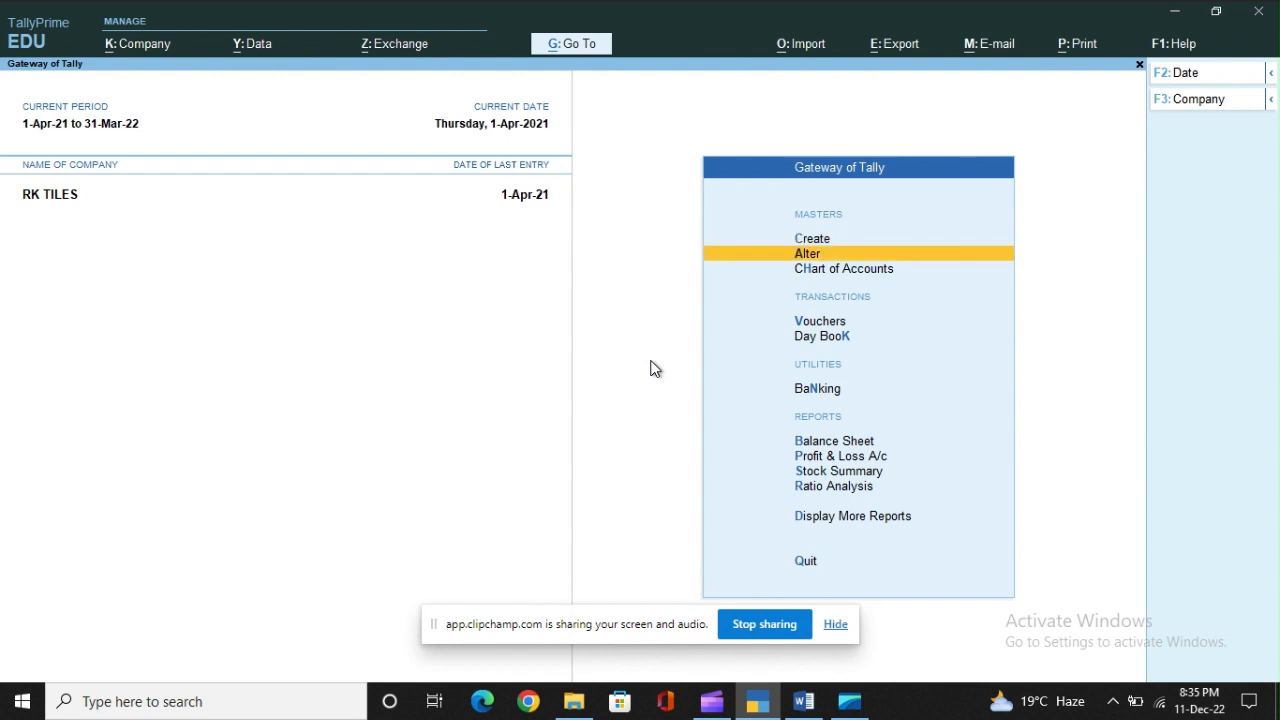
key(Return)
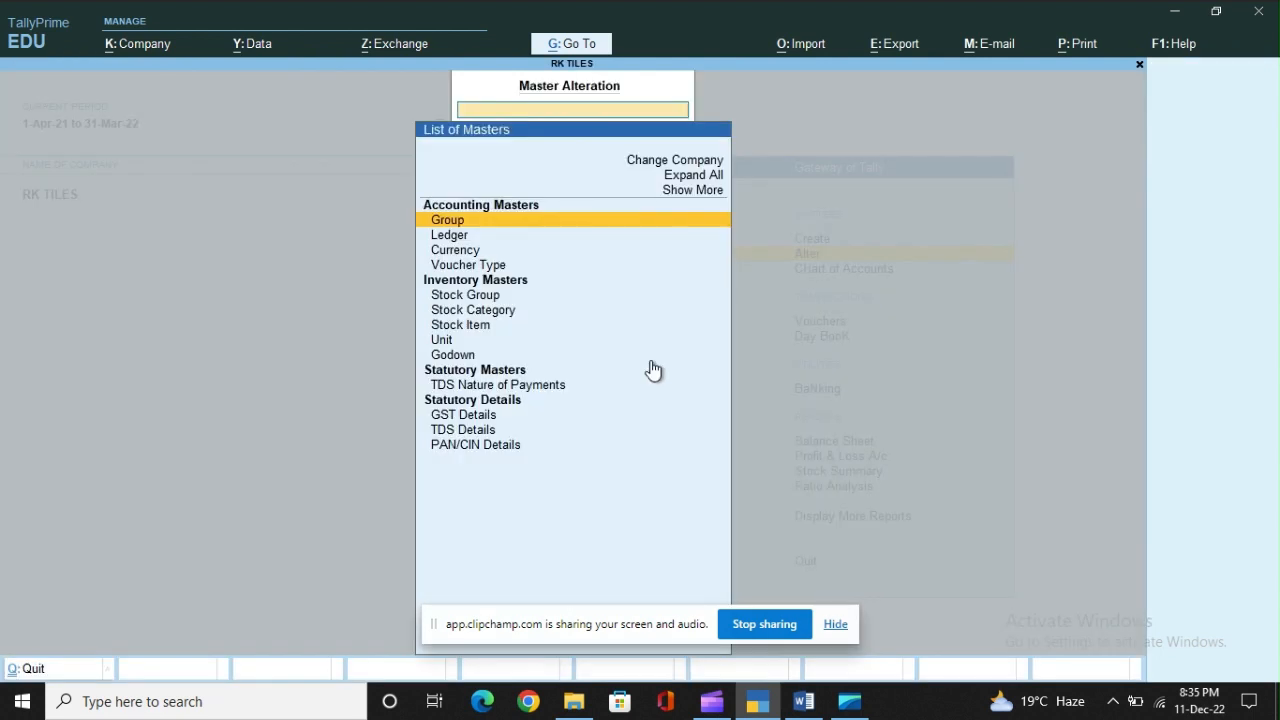
key(Down)
key(Down)
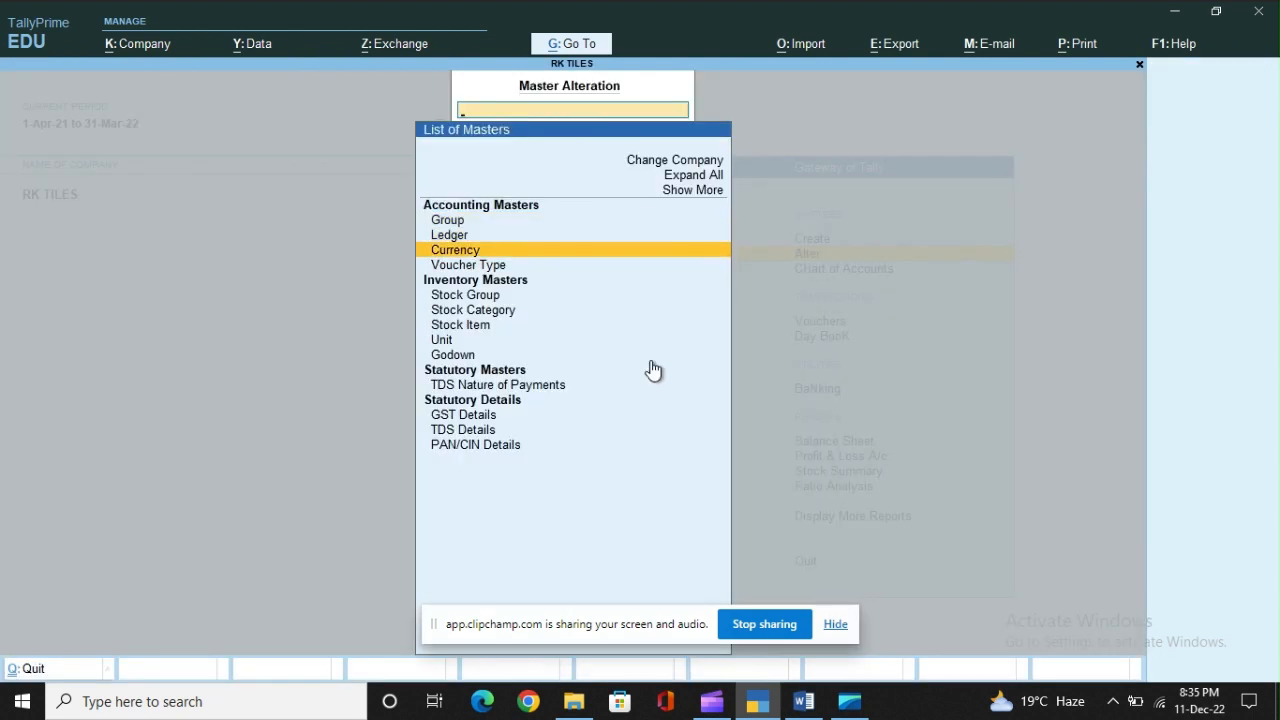
key(Down)
key(Return)
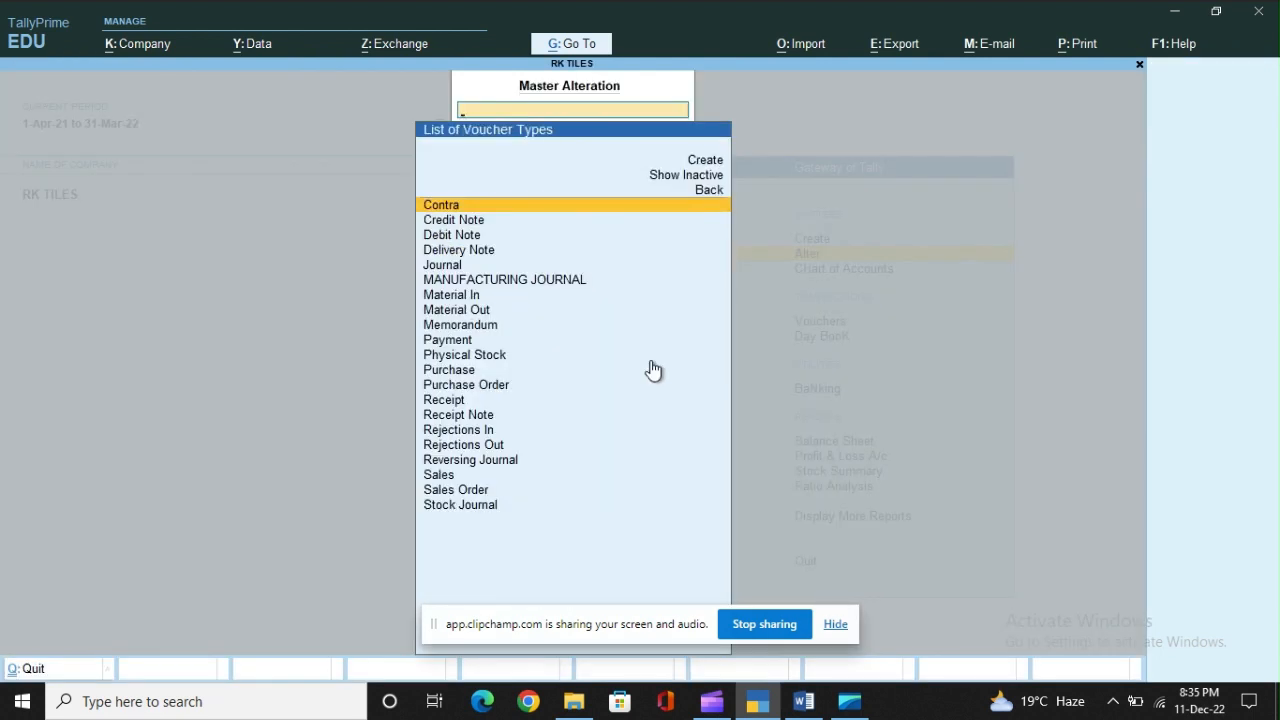
Step: Open the Purchase Order voucher type for alteration
key(Down)
key(Down)
key(Down)
key(Down)
key(Down)
key(Down)
key(Down)
key(Down)
key(Down)
key(Down)
key(Down)
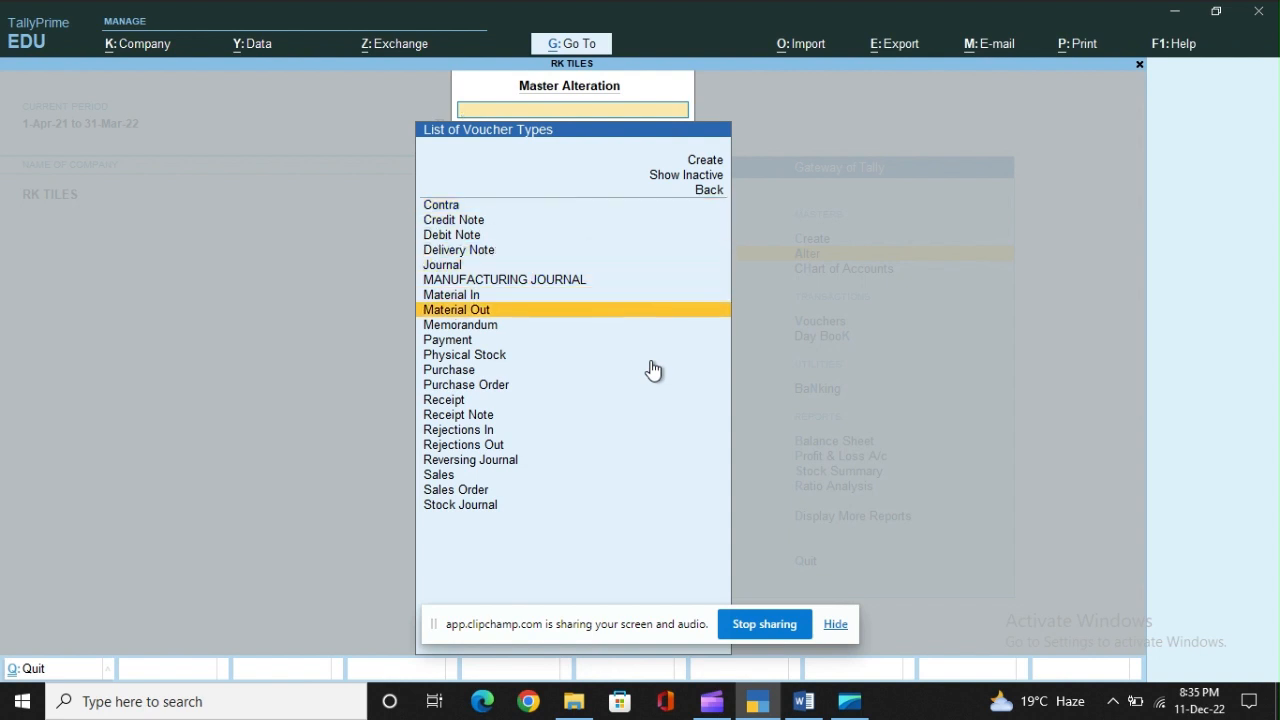
key(Down)
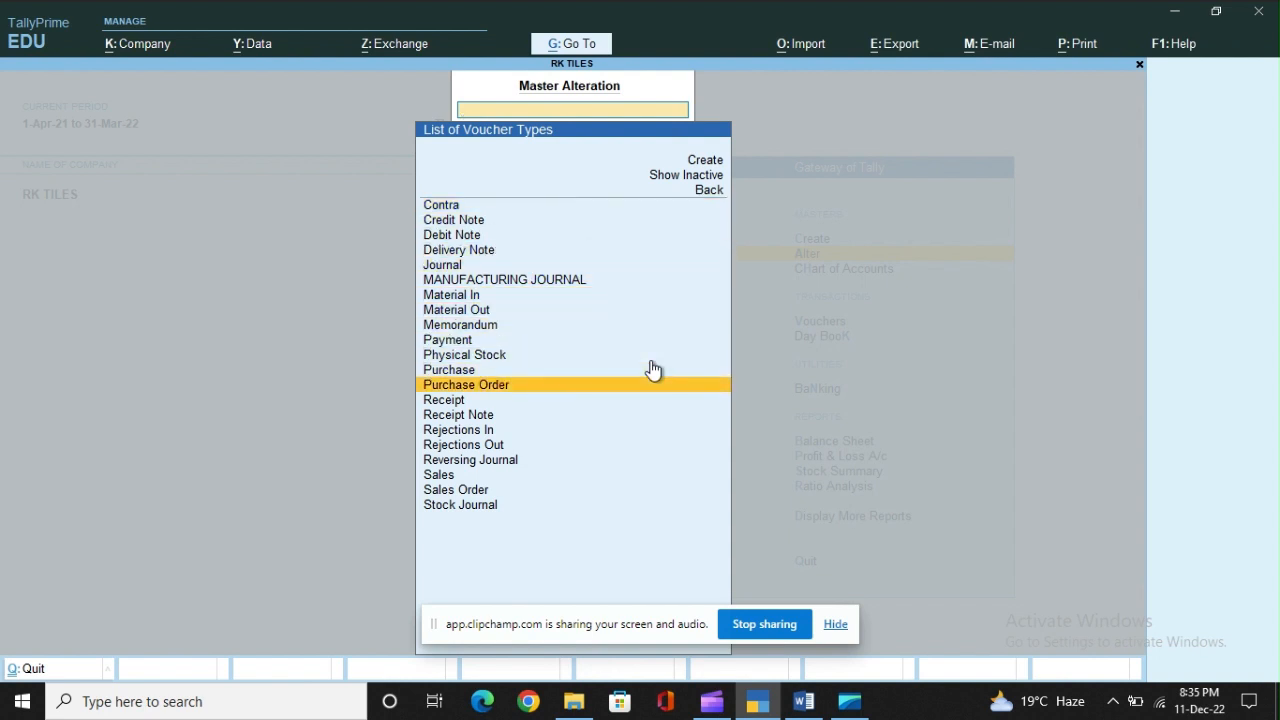
key(Return)
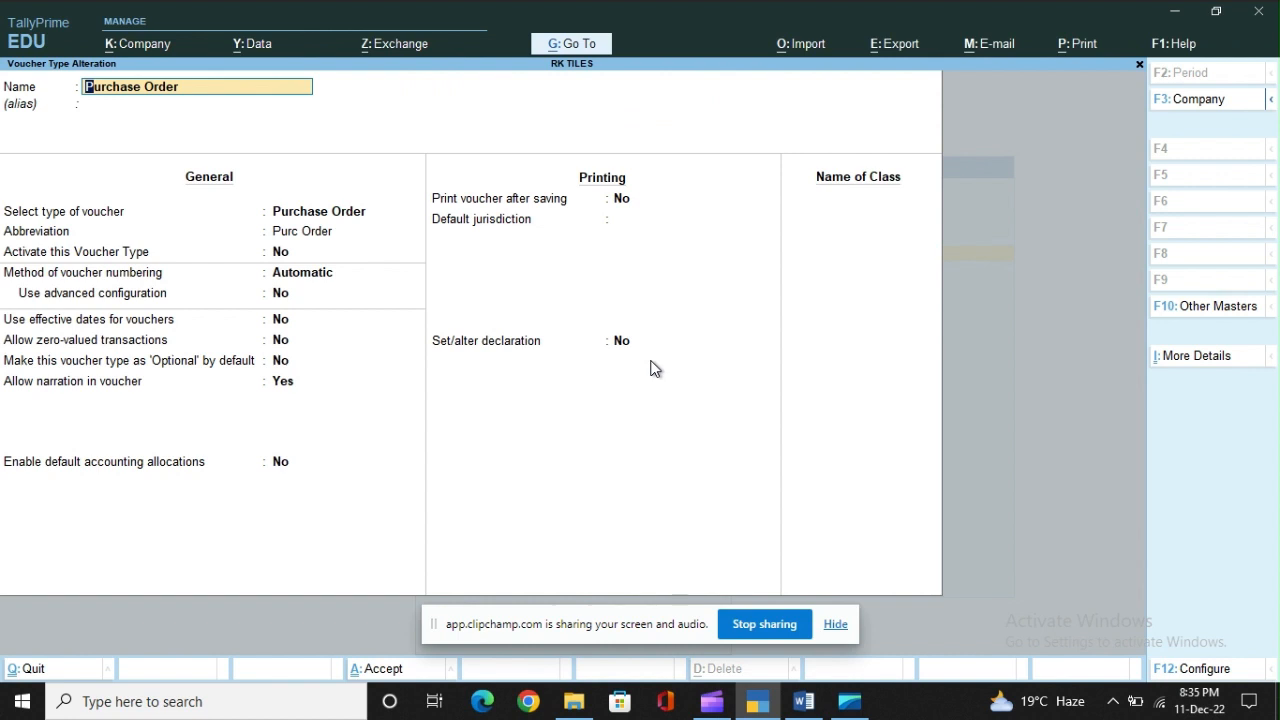
Step: Activate the Purchase Order voucher type, keep Automatic numbering without advanced configuration, and save it
key(Return)
key(Return)
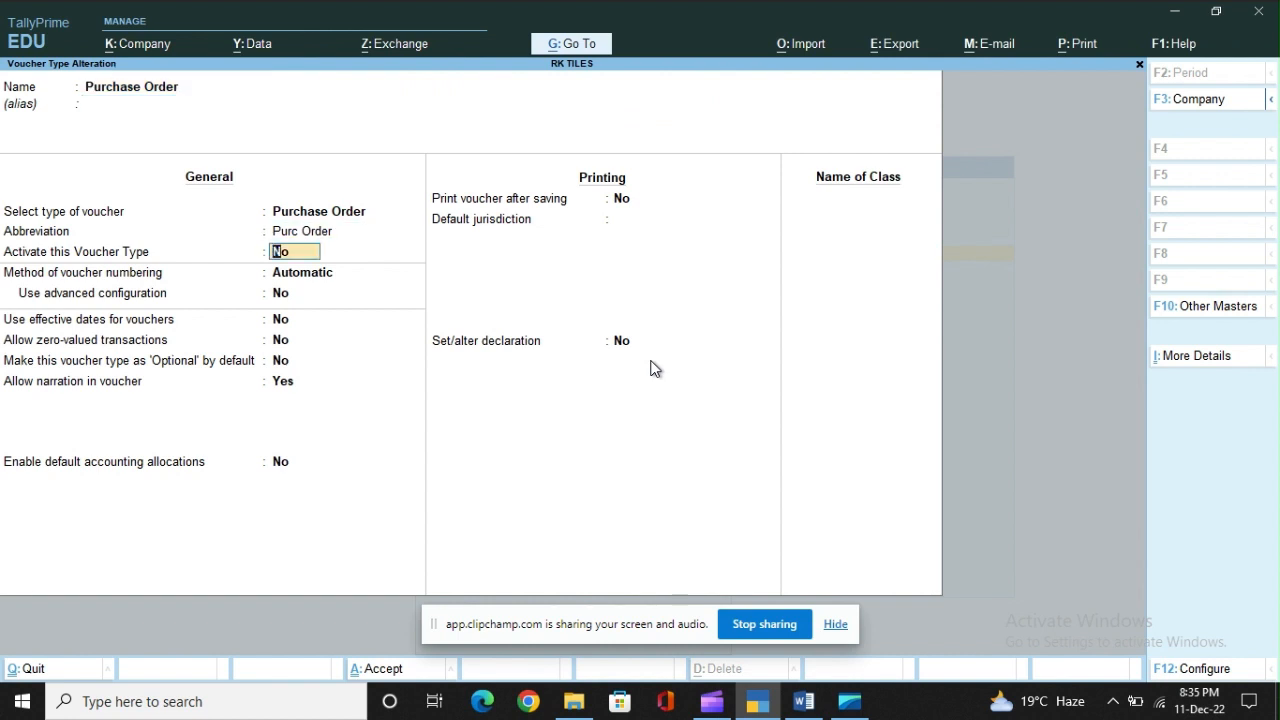
key(y)
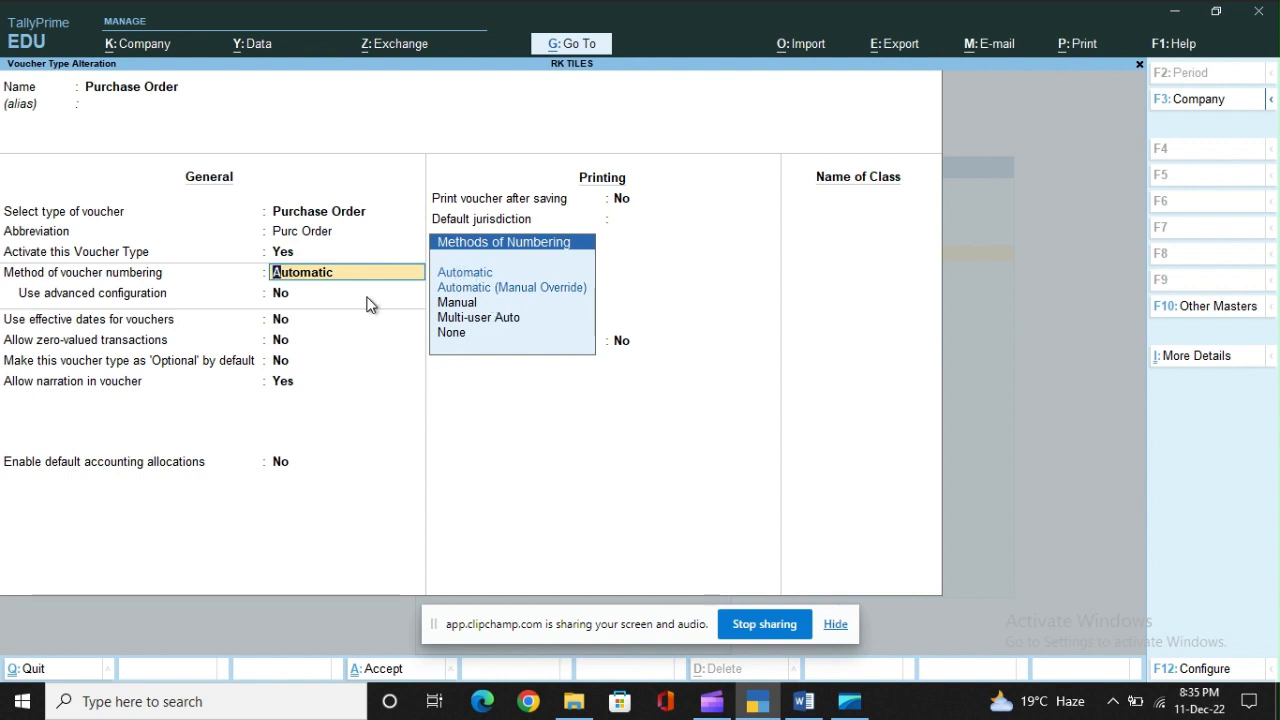
key(Return)
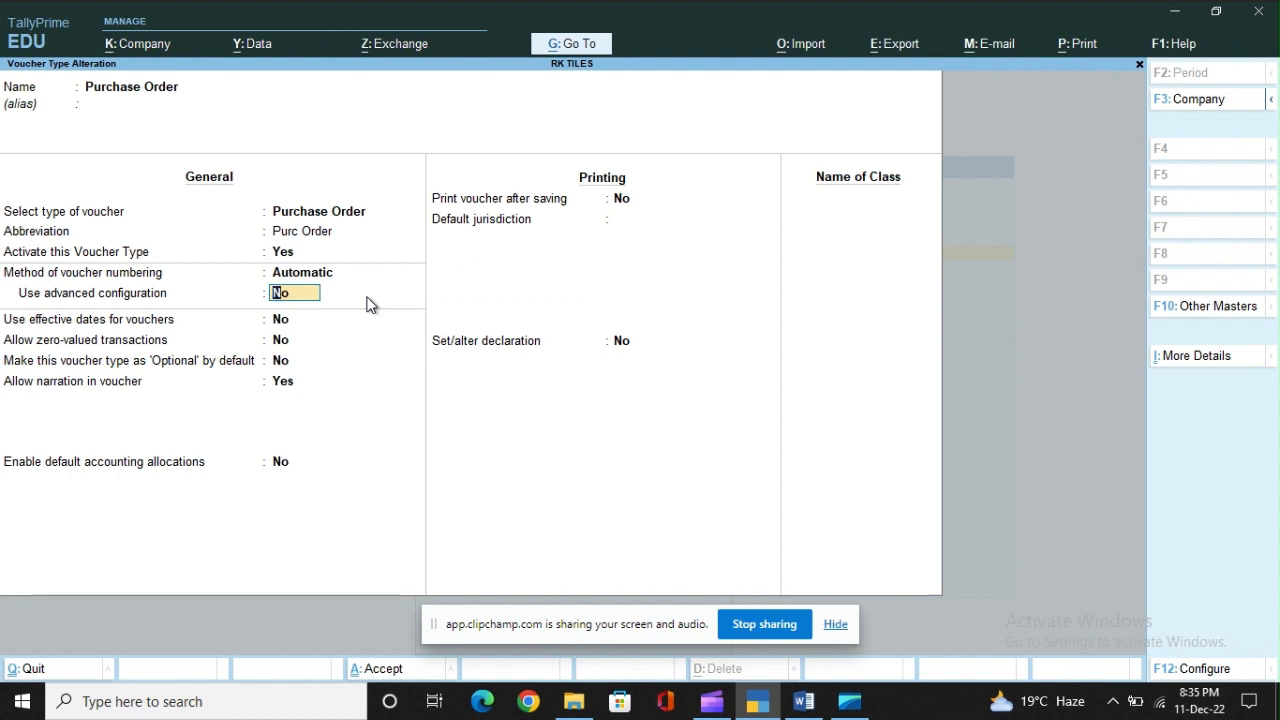
key(Return)
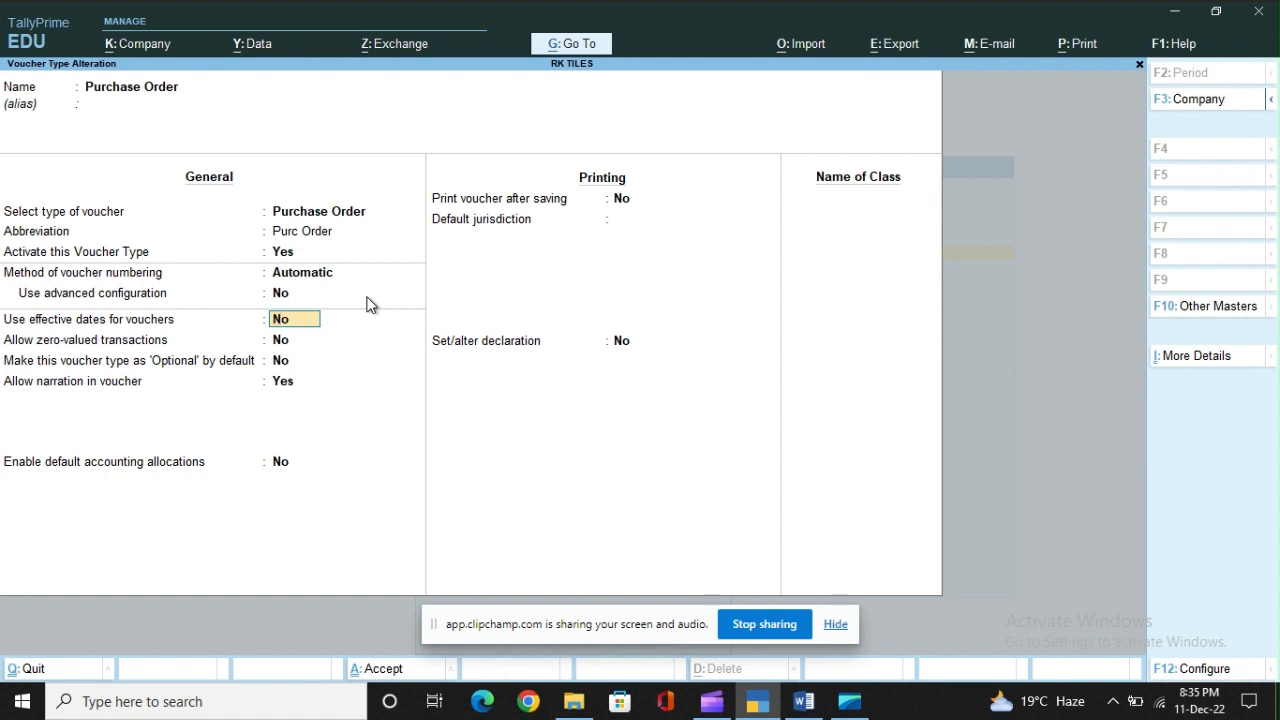
key(ctrl)
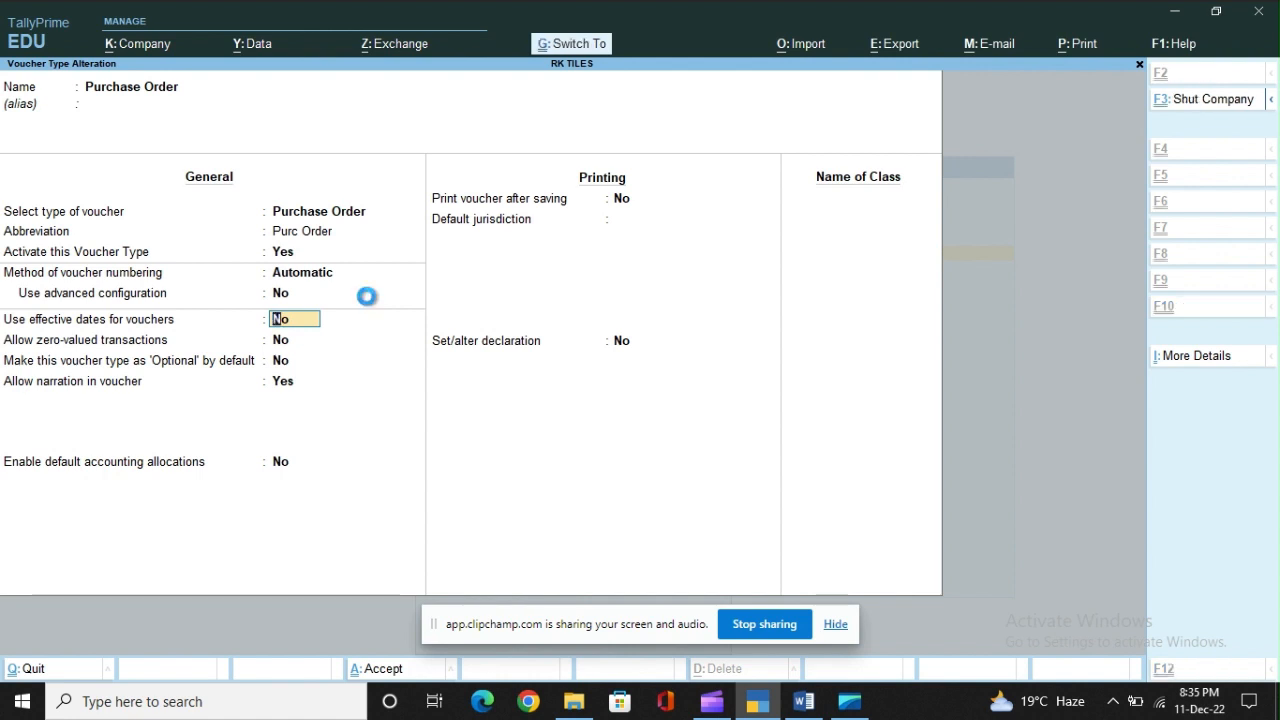
key(ctrl+a)
Step: Open the Sales Order voucher type for alteration and advance to its activation setting
key(Down)
key(Down)
key(Down)
key(Down)
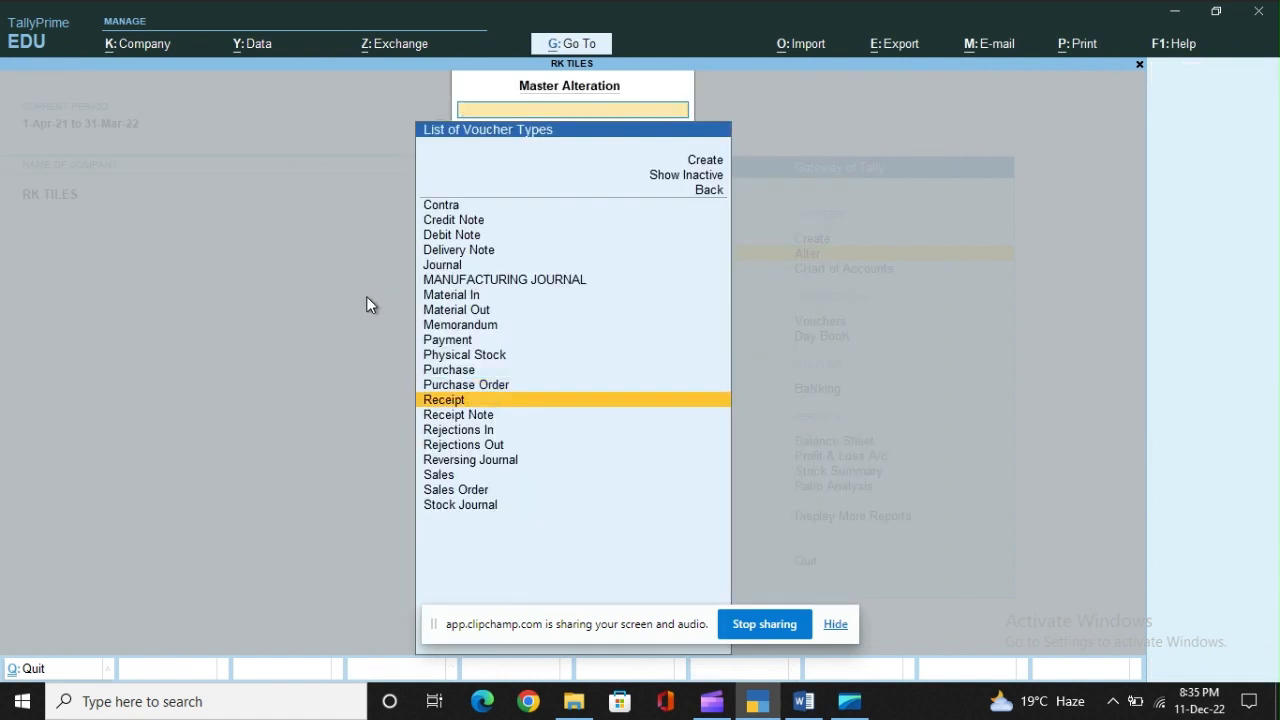
key(Down)
key(Down)
key(Down)
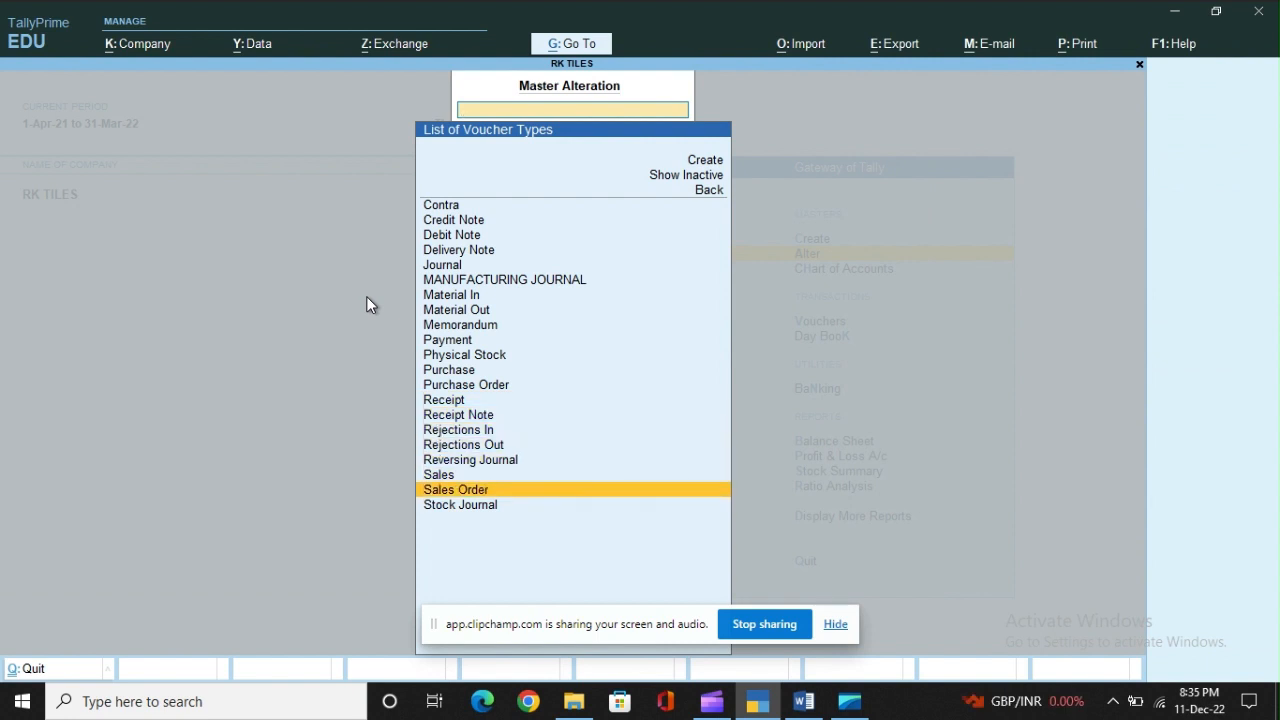
key(Return)
key(Return)
key(Return)
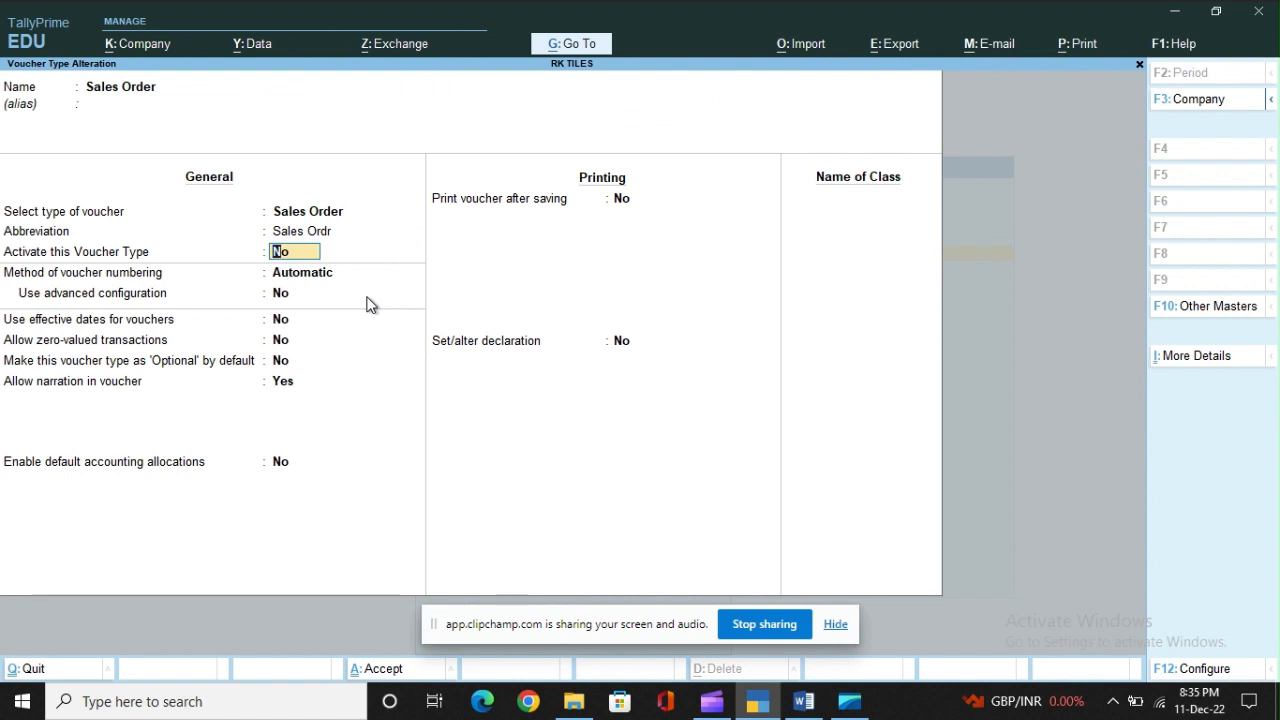
Step: Activate the Sales Order voucher type, save it, and return to the Gateway of Tally
key(y)
key(Return)
key(ctrl)
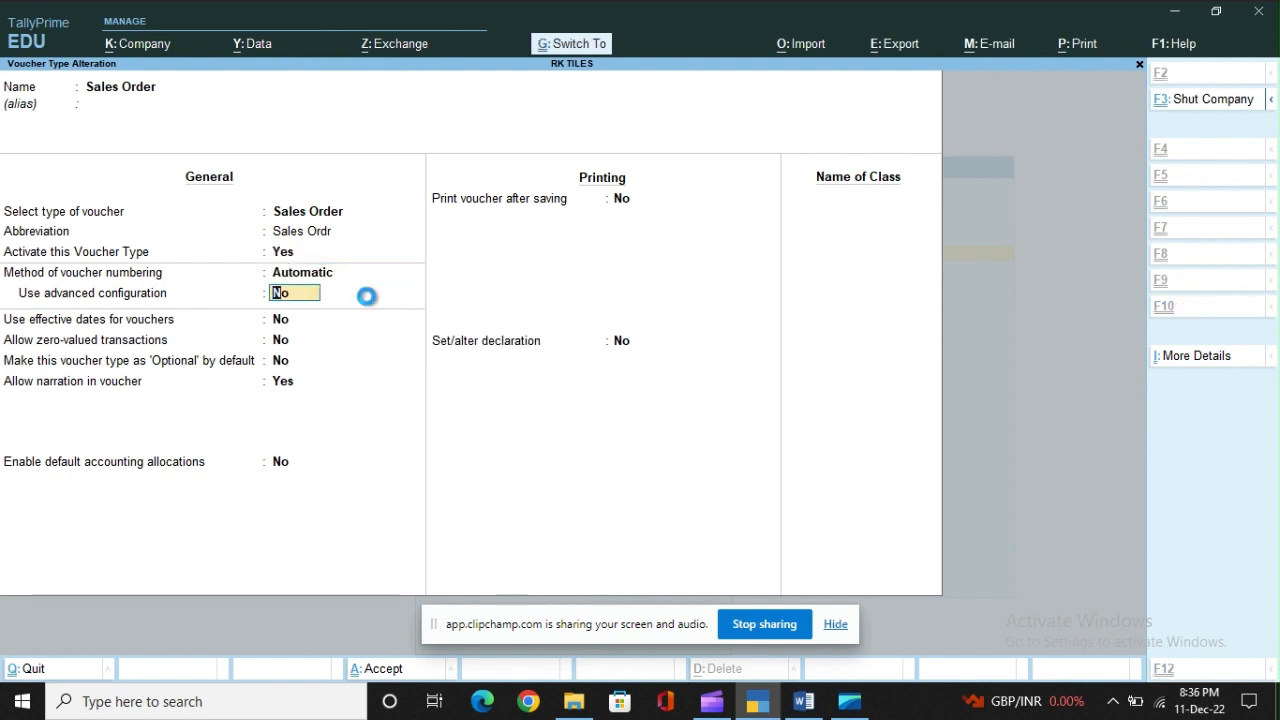
key(ctrl+a)
key(Escape)
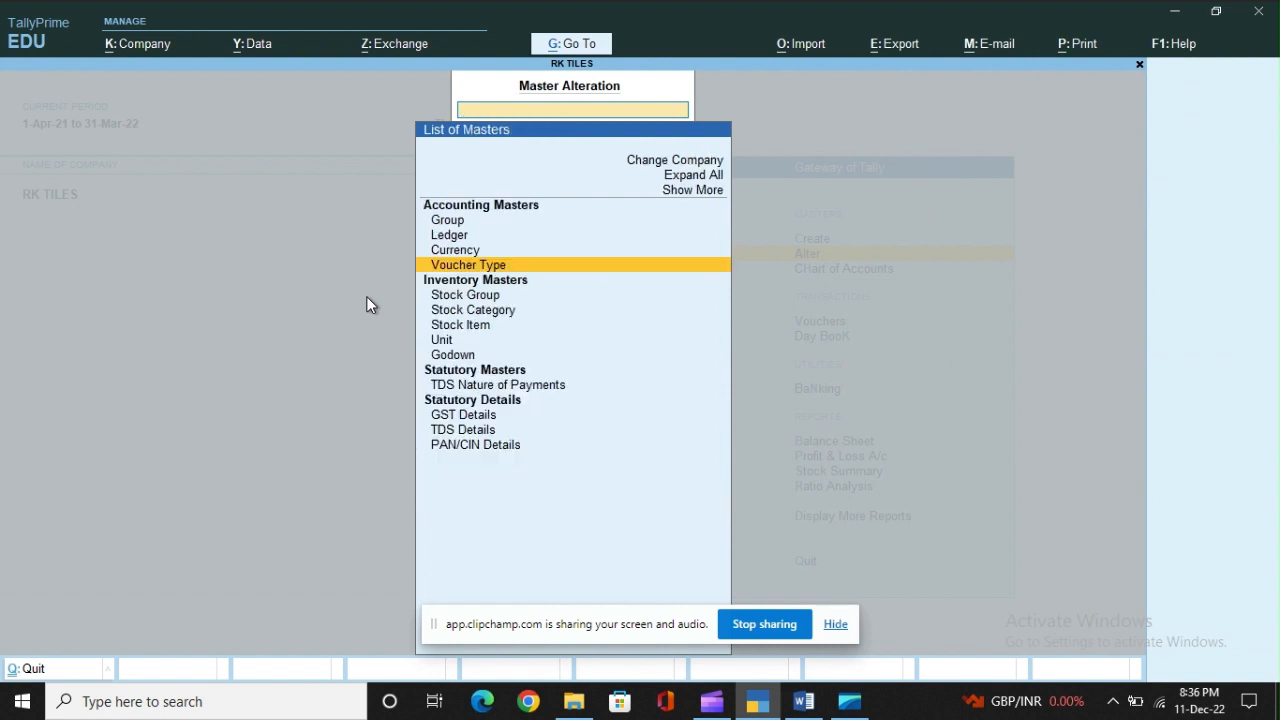
key(Escape)
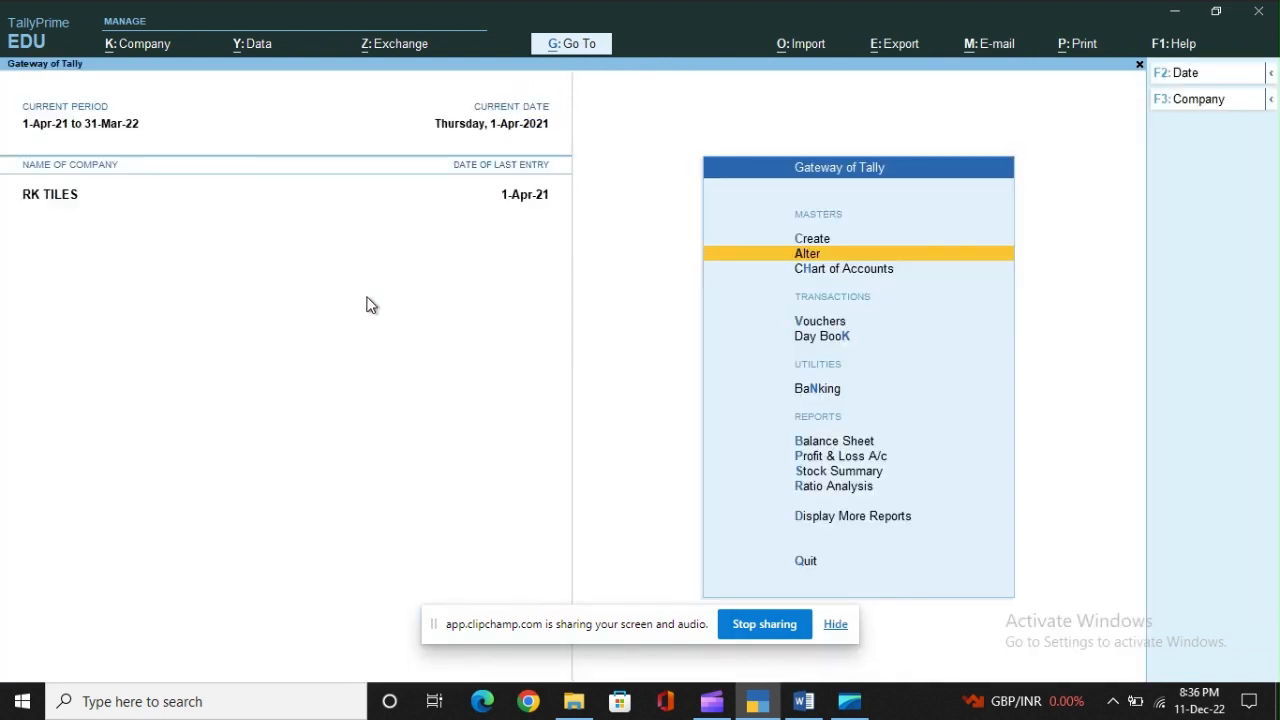
Step: Open voucher entry, check exercise 37 in Word, and return to TallyPrime to start a Purchase Order voucher
key(v)
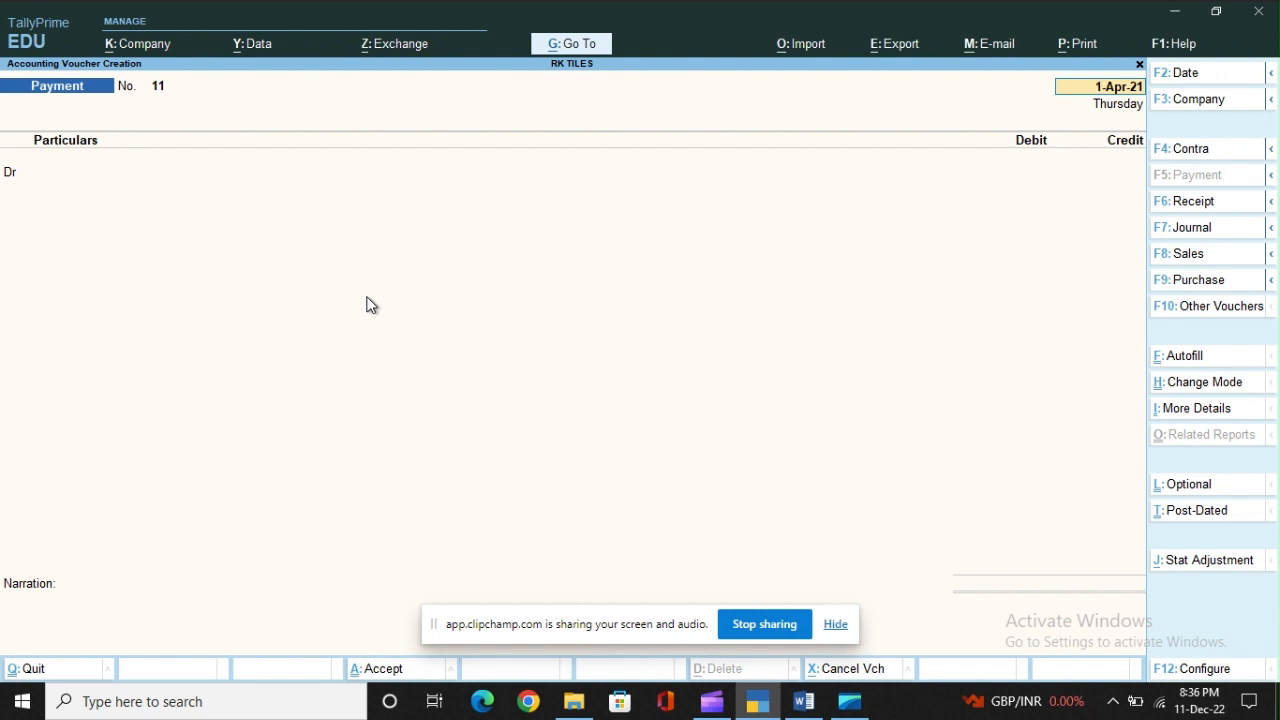
key(alt+Tab)
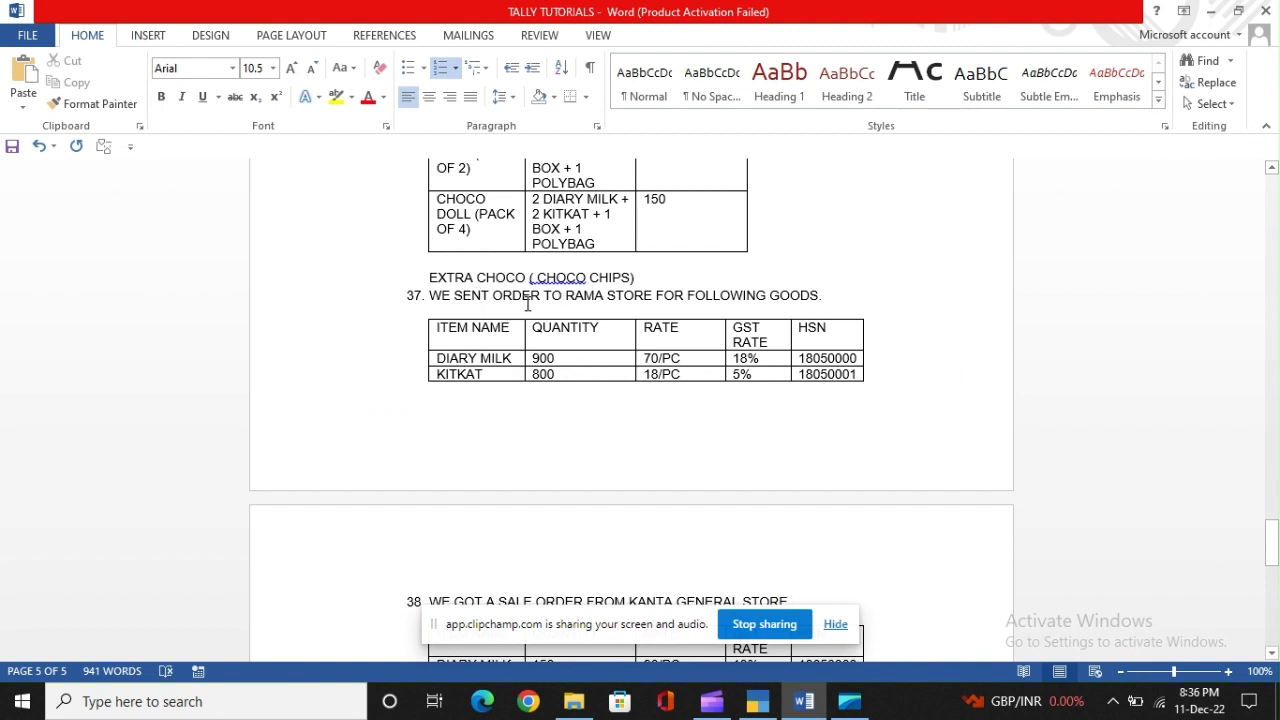
key(alt+Tab)
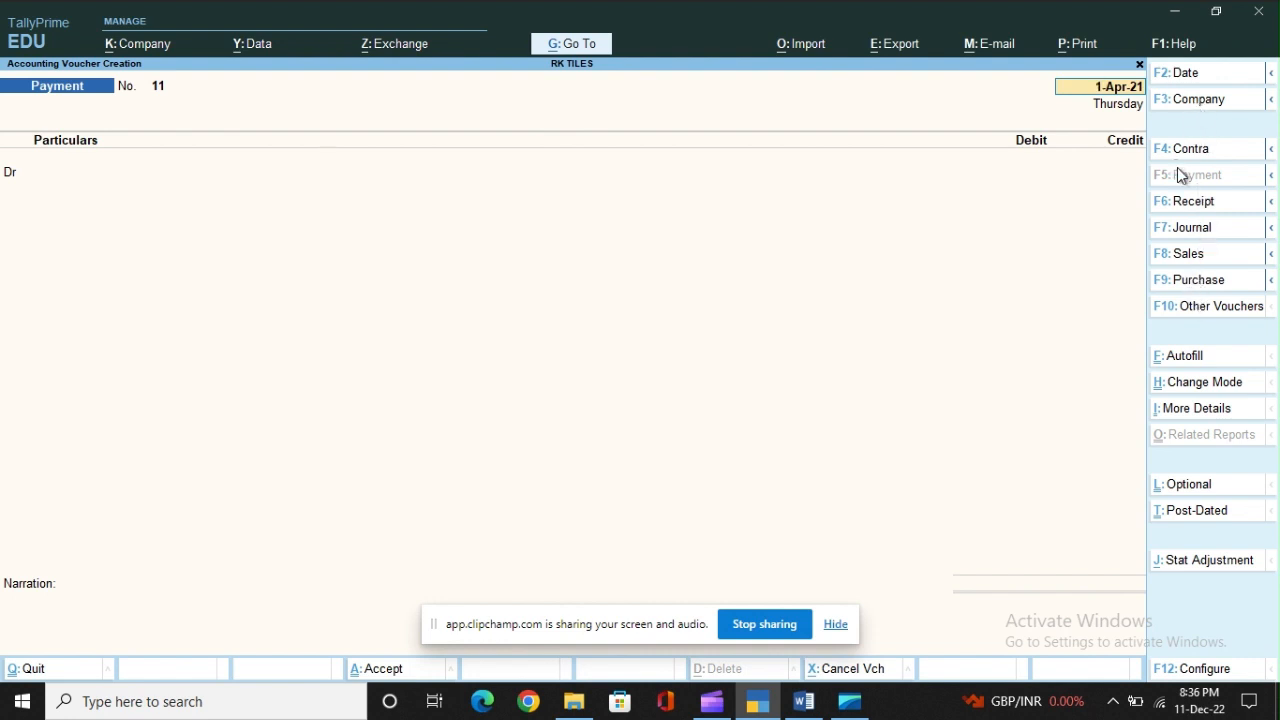
click(1189, 313)
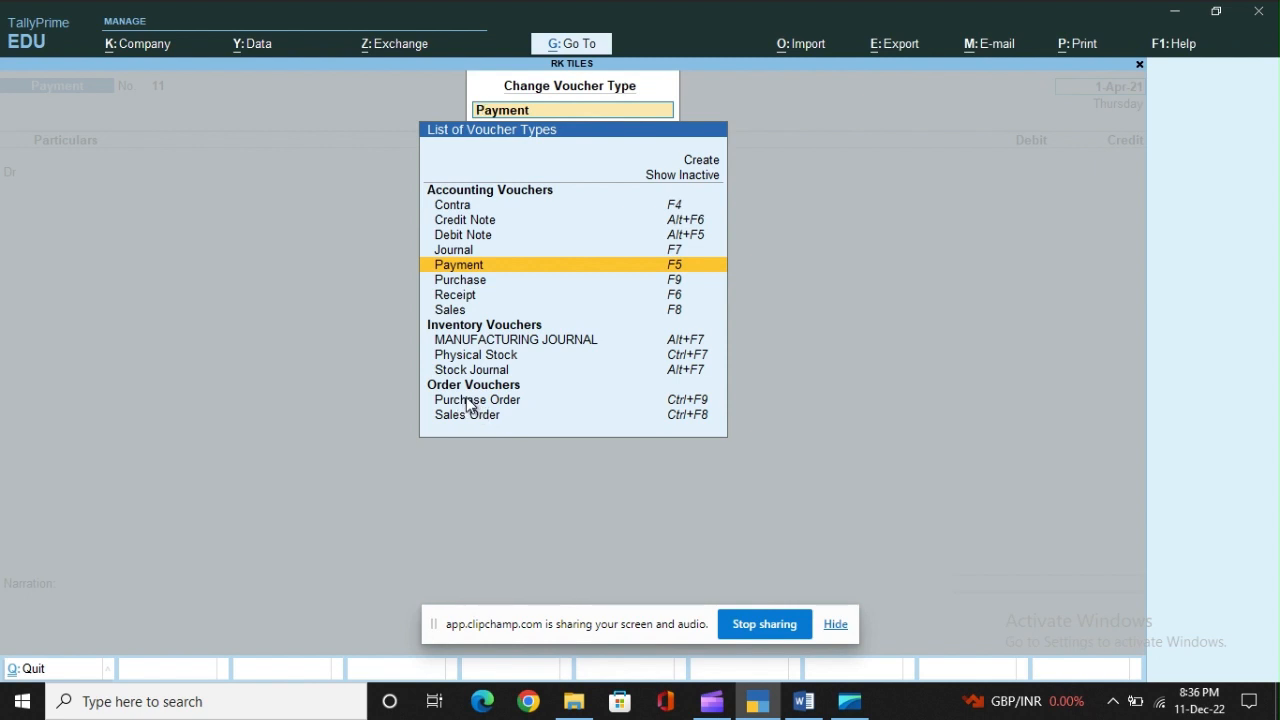
click(672, 402)
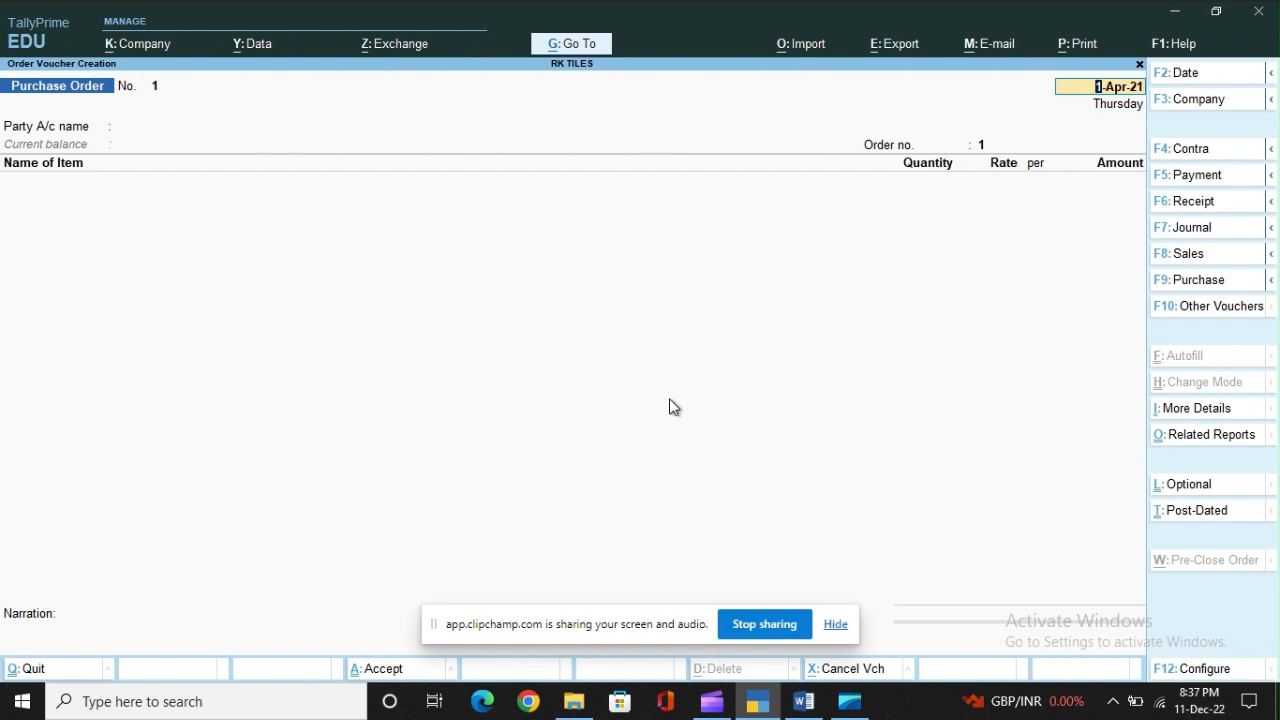
Step: Keep 1-Apr-21 as the order date and select RAMA STORE as the party account
key(Return)
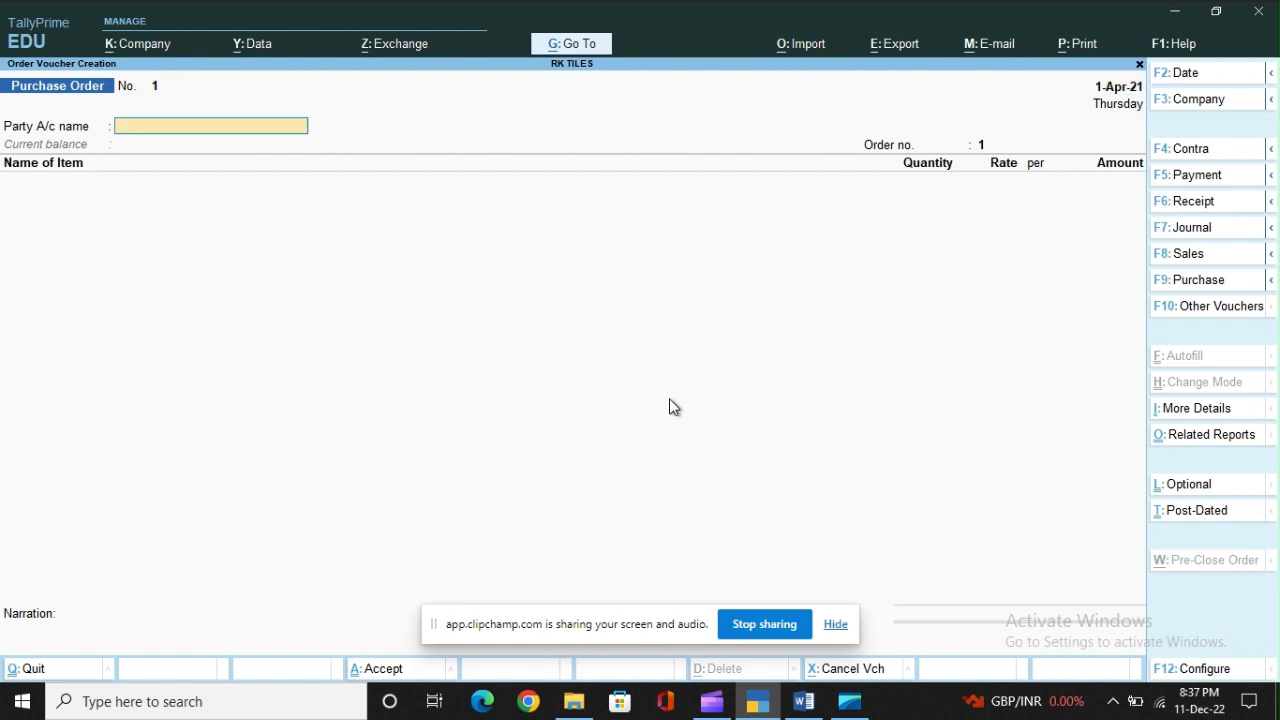
text(RAM)
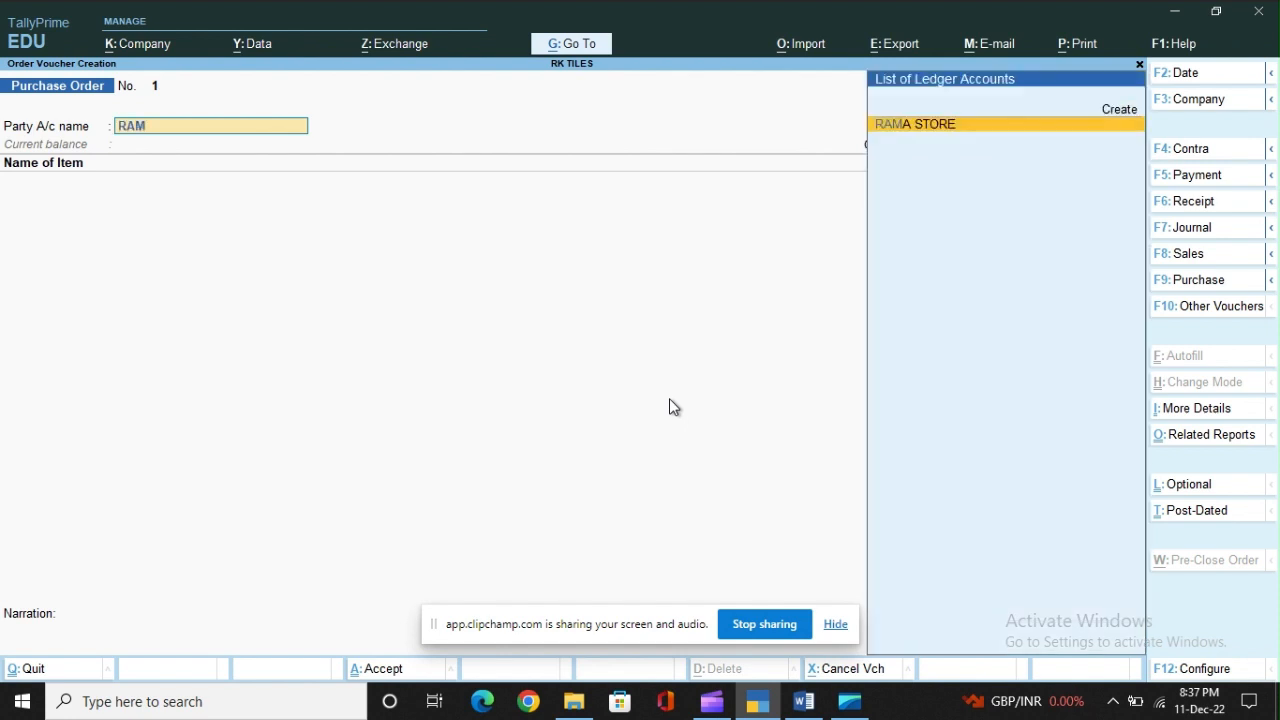
key(Return)
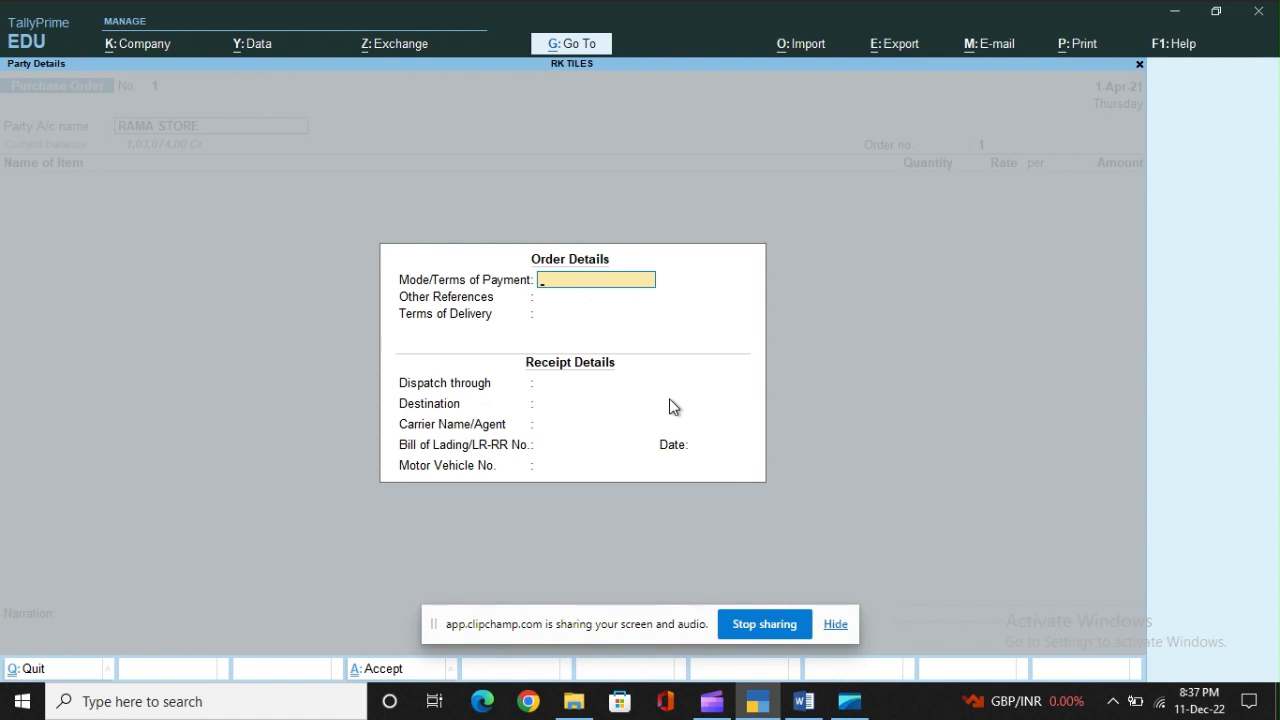
Step: Leave all order details and receipt details blank for the RAMA STORE purchase order
key(Return)
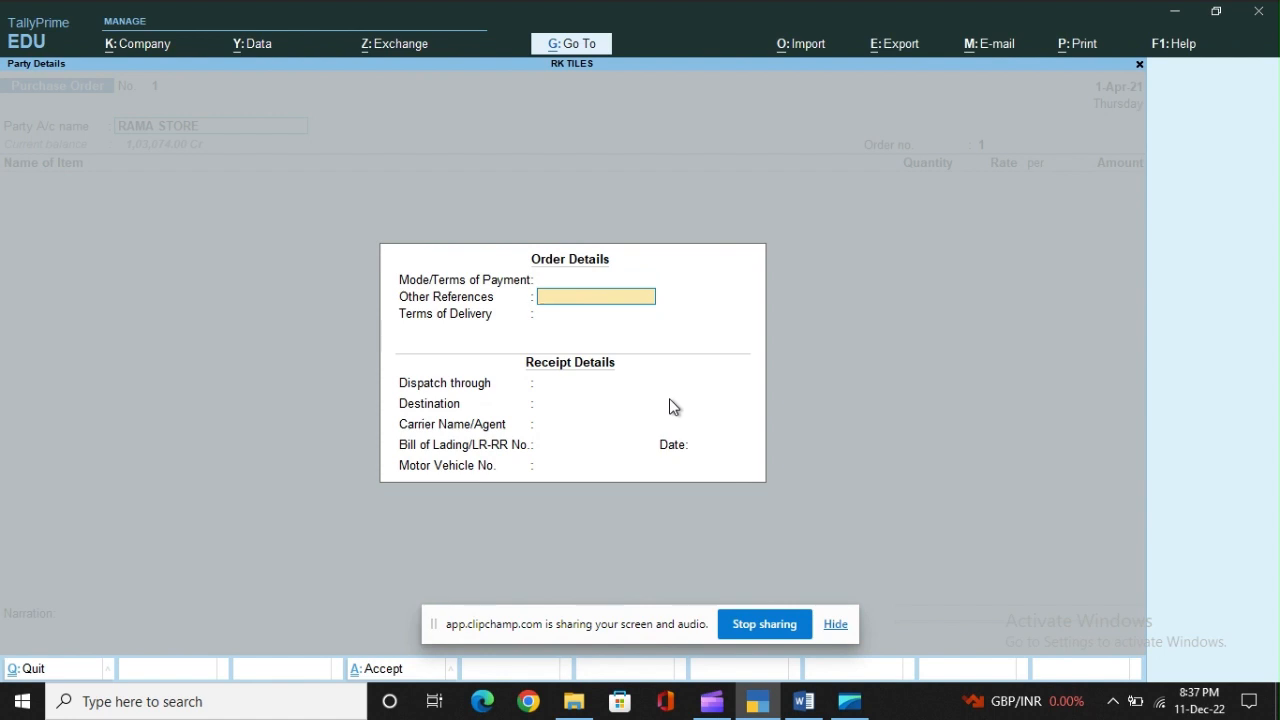
key(Return)
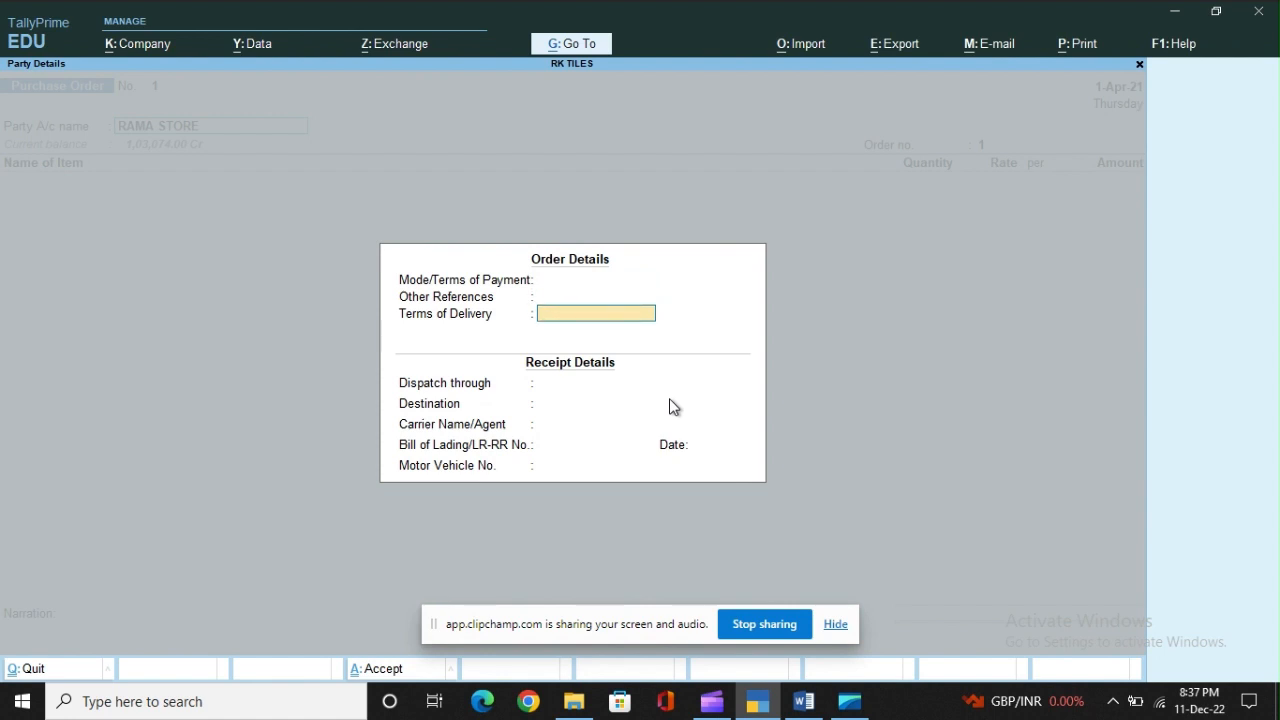
key(Return)
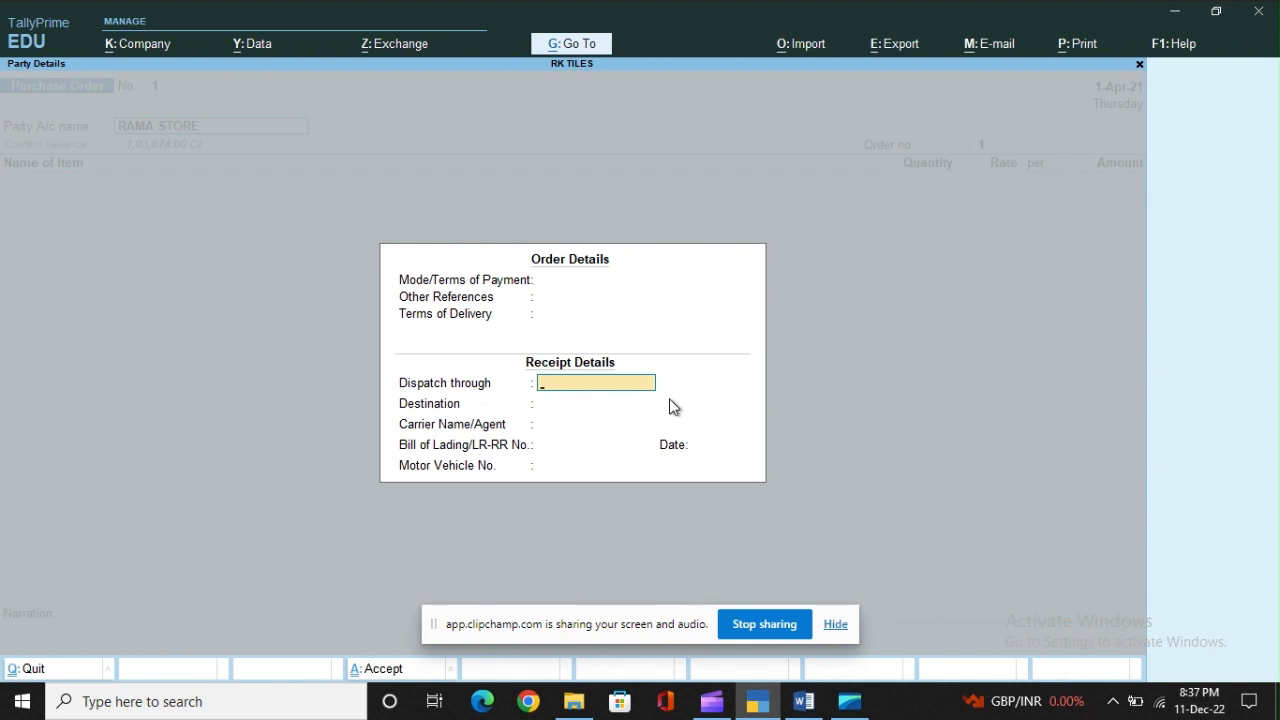
key(Return)
key(Return)
key(Return)
key(Return)
key(Return)
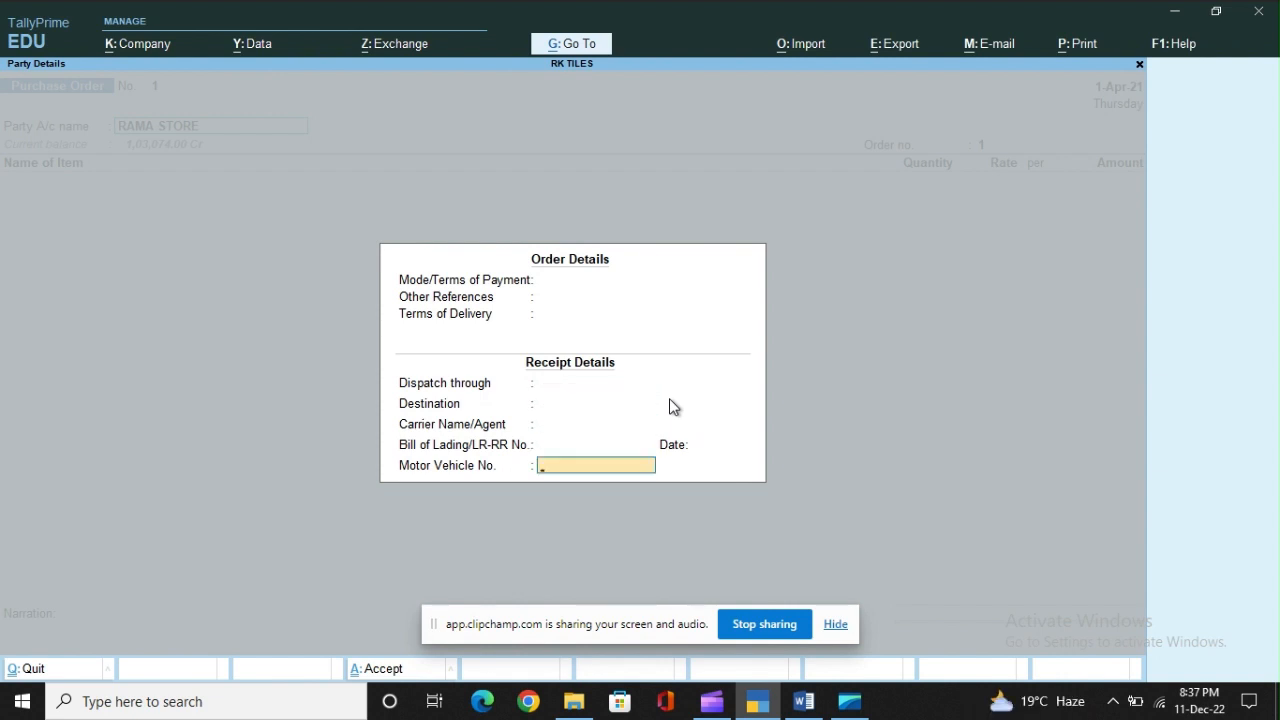
key(Return)
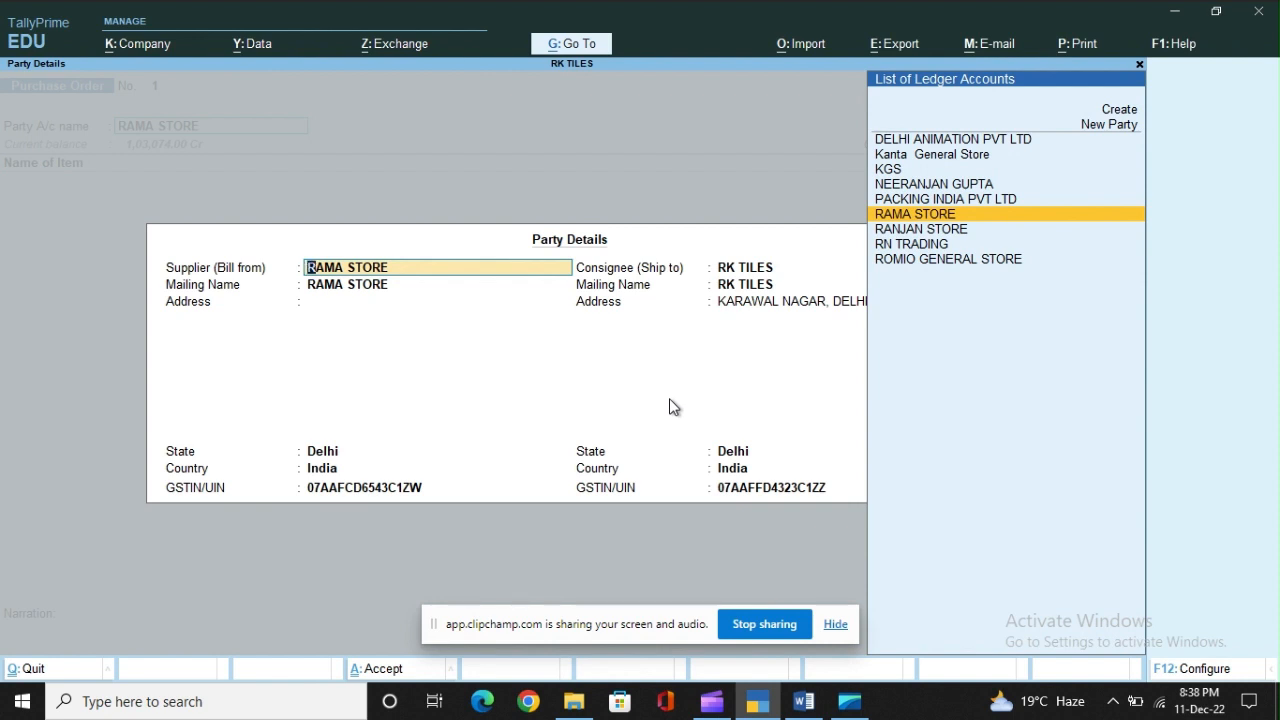
Step: Accept the supplier details for RAMA STORE and the consignee details for RK TILES without changes
key(Return)
key(Return)
key(Return)
key(Return)
key(Return)
key(Return)
key(Return)
key(Return)
key(Return)
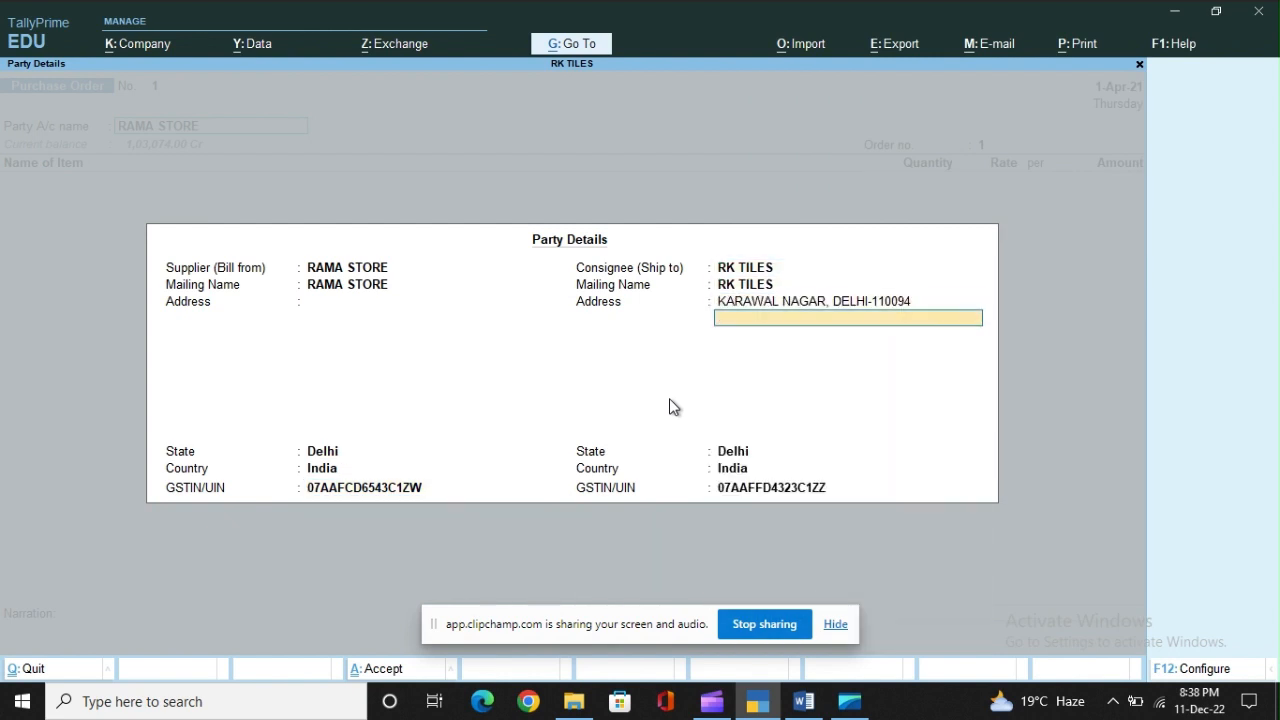
key(Return)
key(Return)
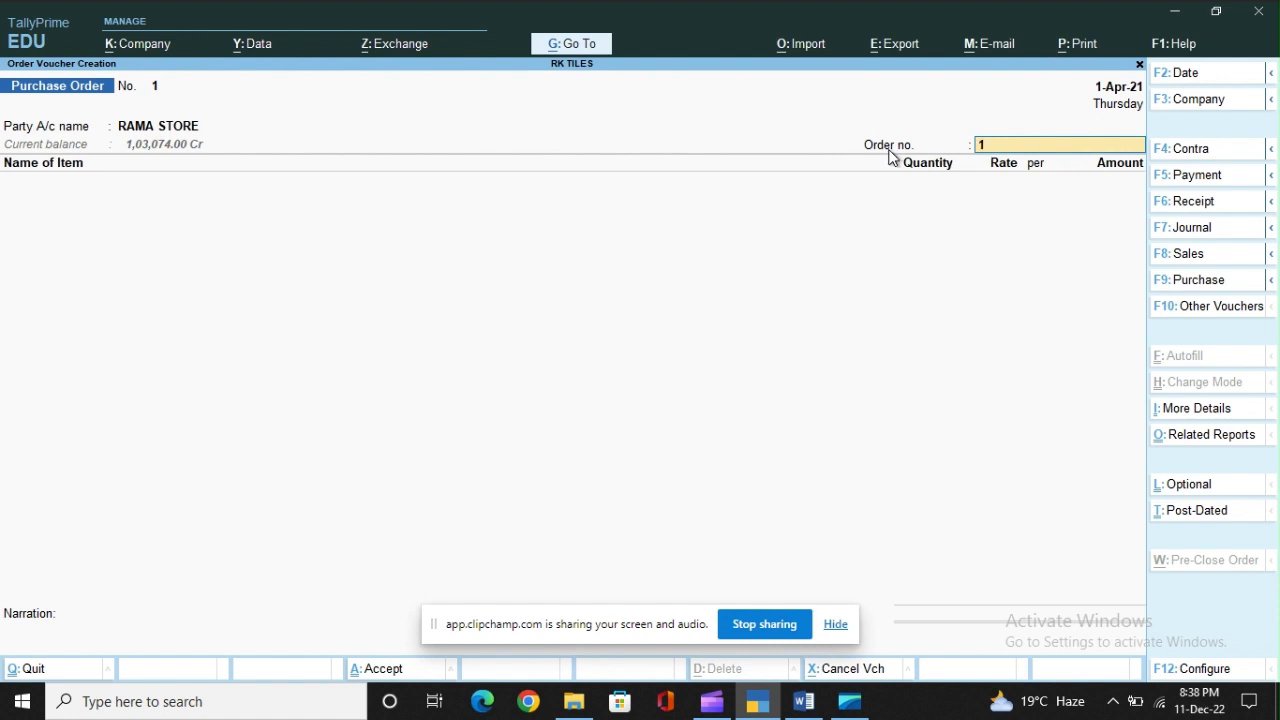
Step: Set the order number of the purchase order to PO1
key(BackSpace)
text(PO1)
key(Return)
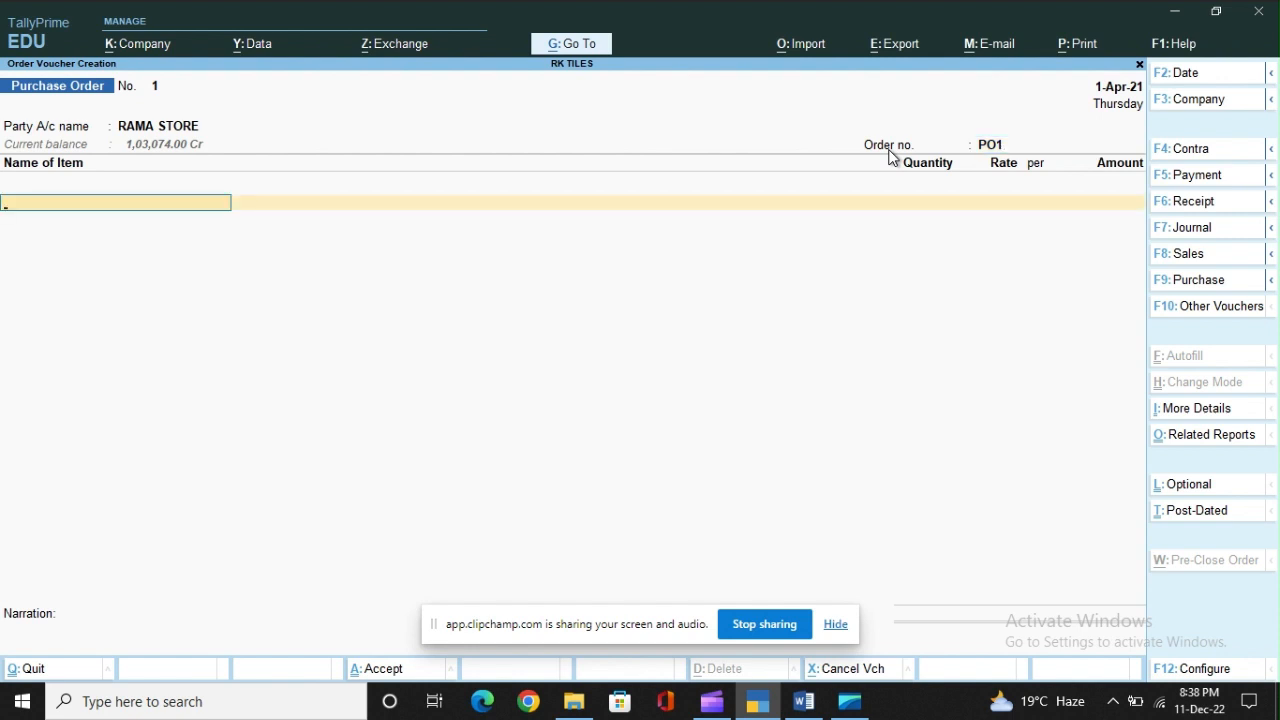
Step: Check exercise 37's goods in Word, return to TallyPrime, and add DIARY MILK as the first item due on 1-Apr-21
key(alt+Tab)
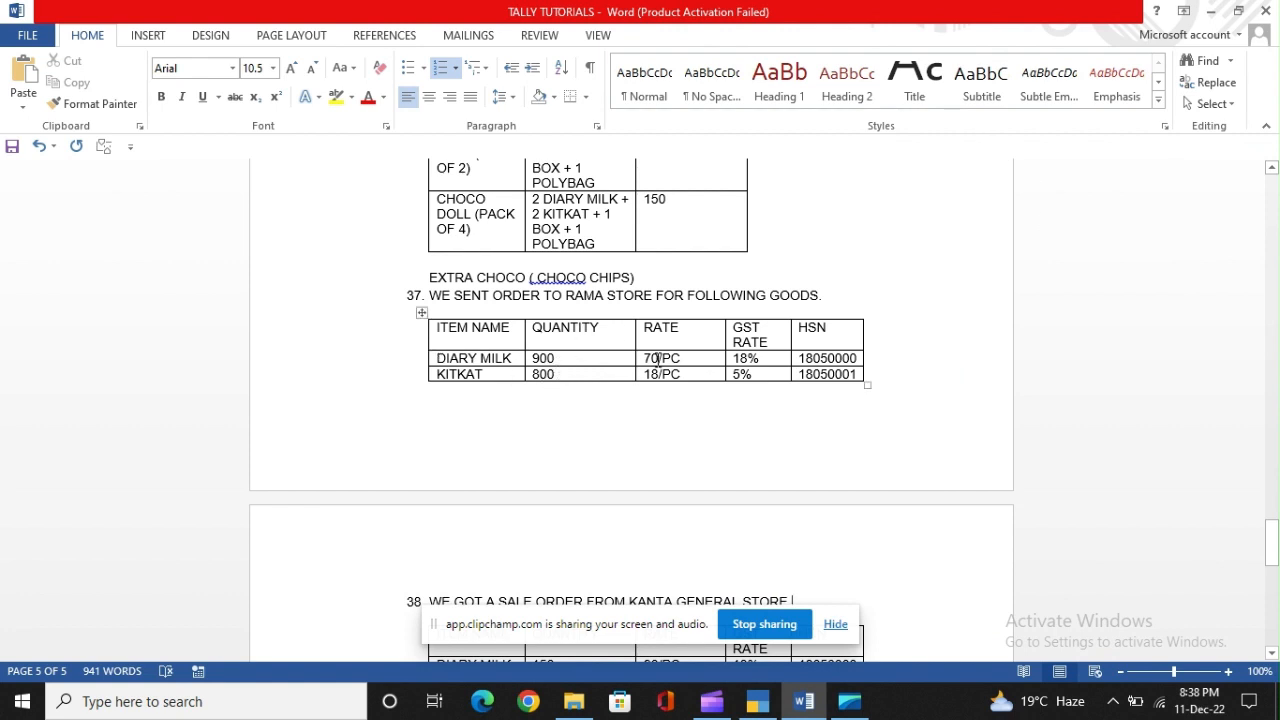
key(alt+Tab)
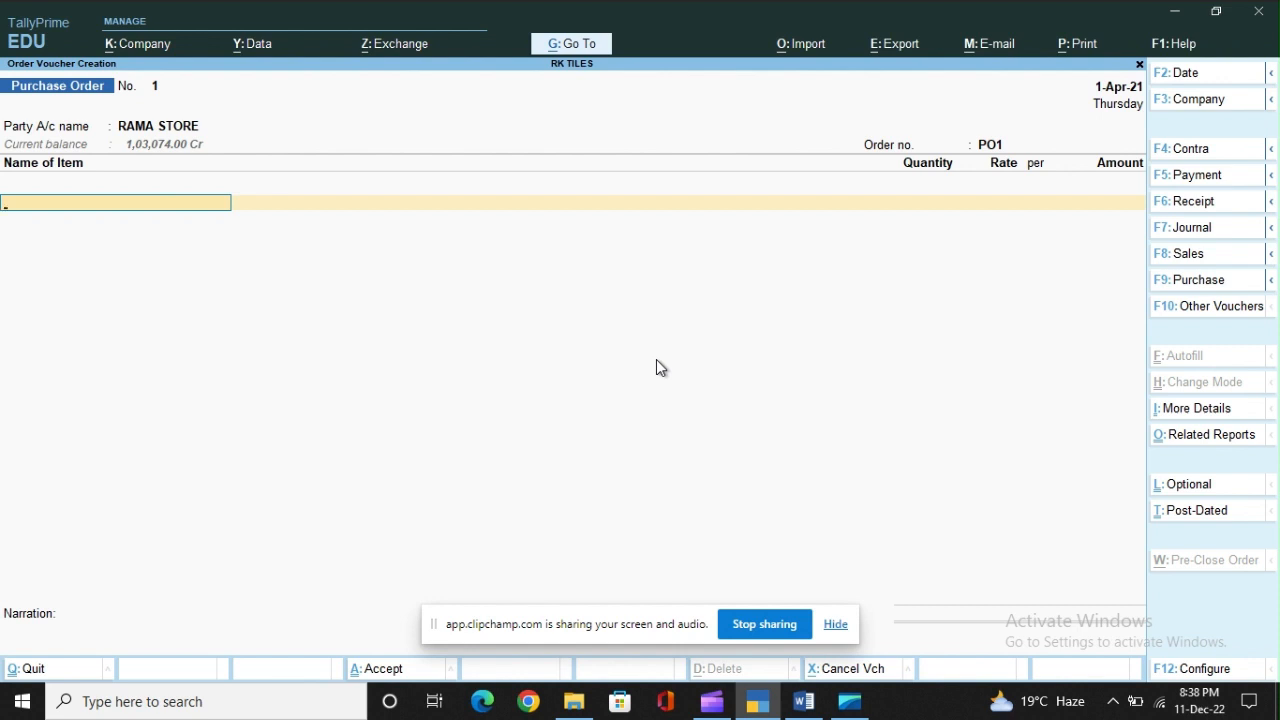
text(DIA)
key(Return)
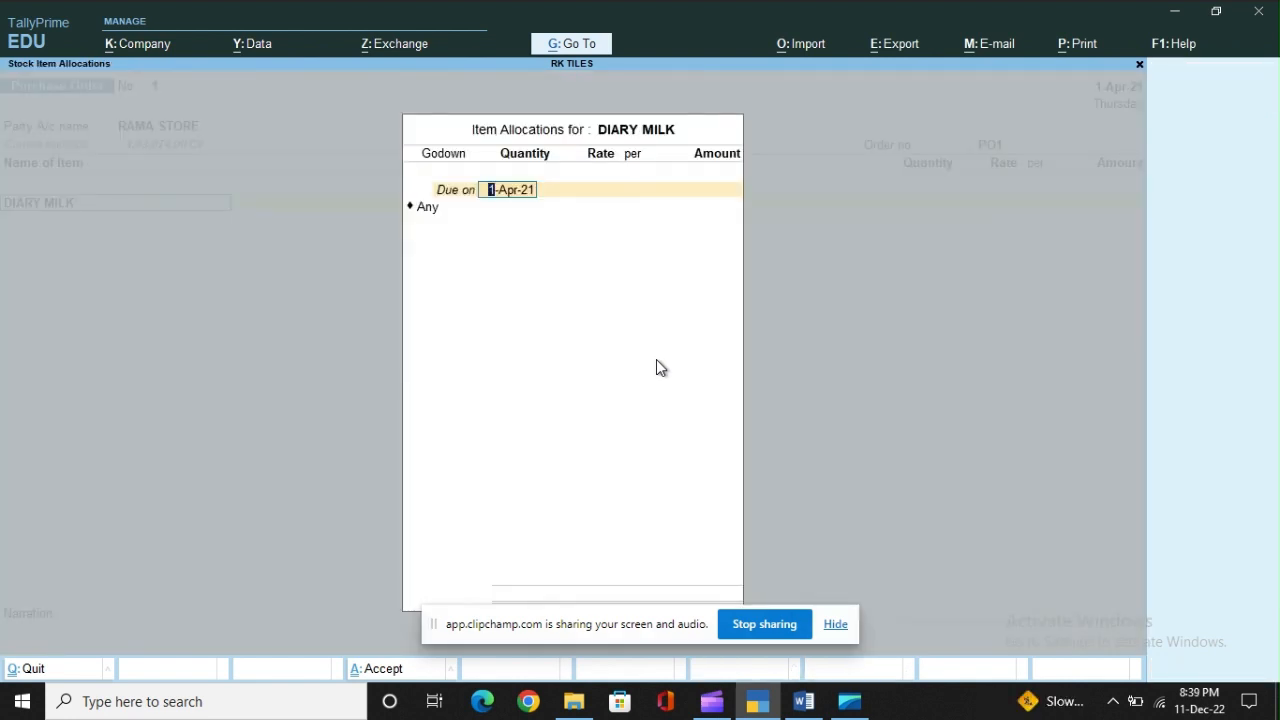
key(Return)
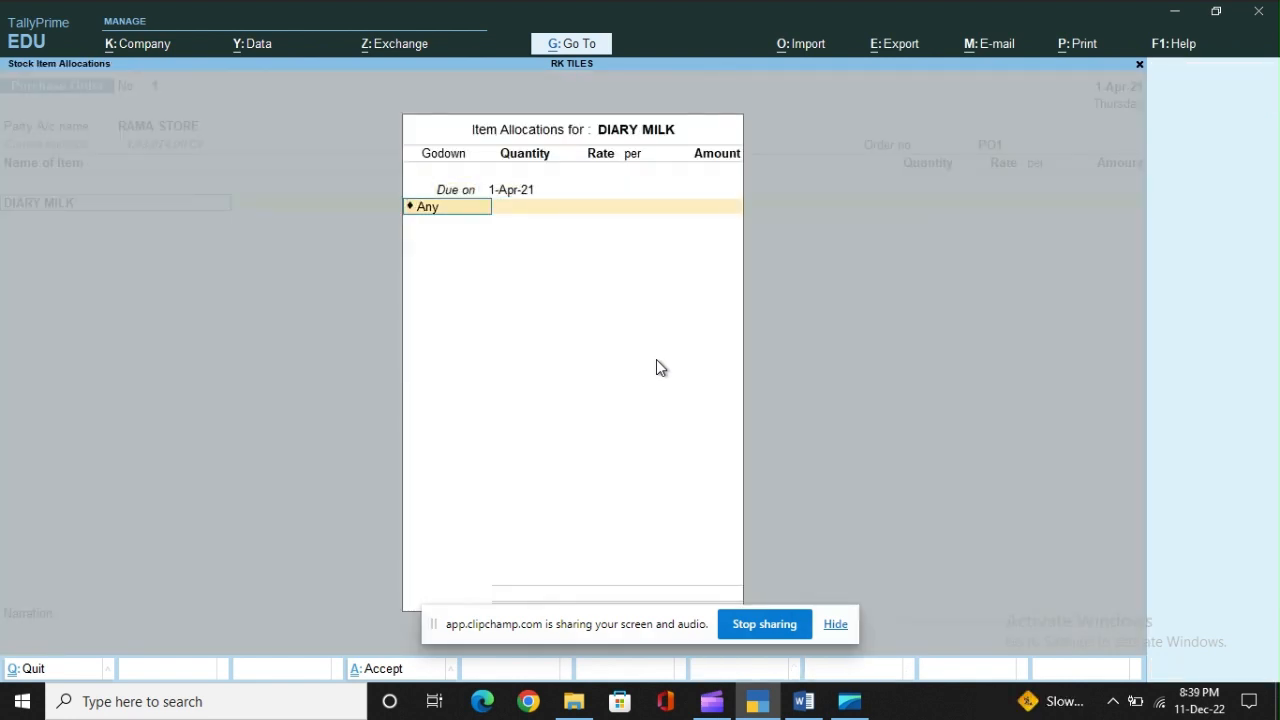
Step: Replace the Any godown with SELLING GODOWN in the DIARY MILK allocation
key(BackSpace)
key(Down)
key(Down)
key(Down)
key(Down)
key(Down)
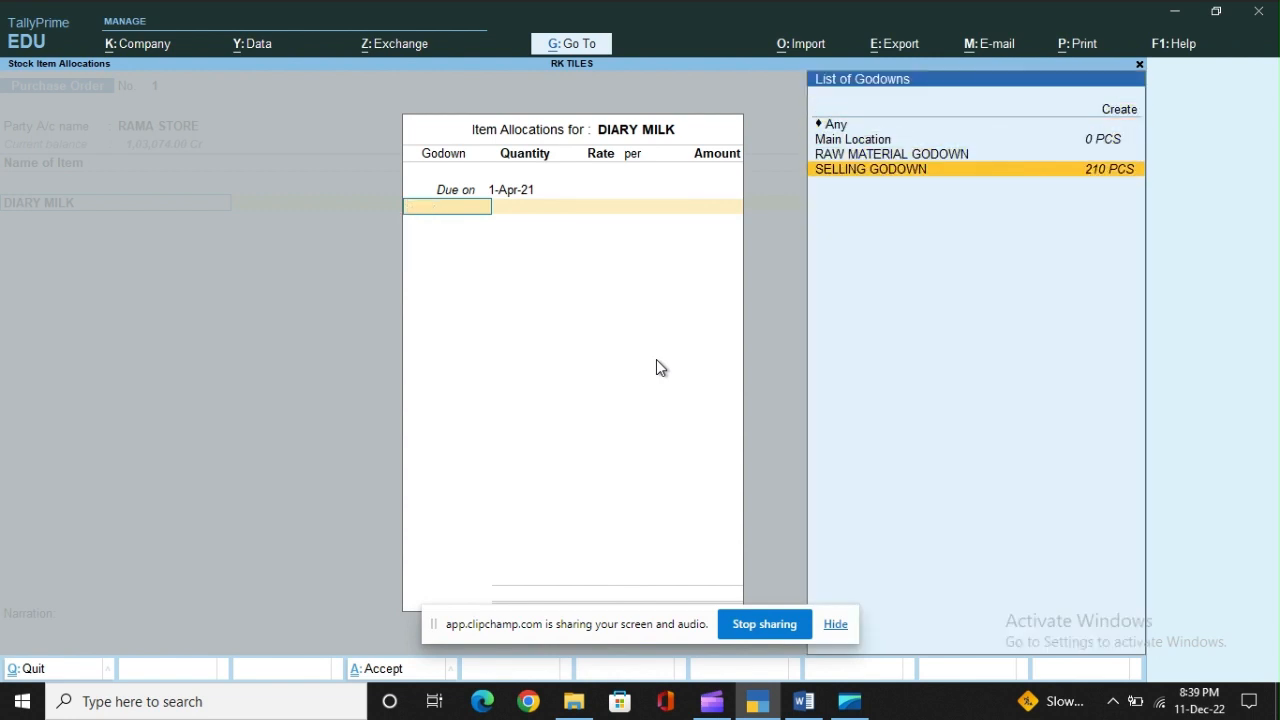
key(Return)
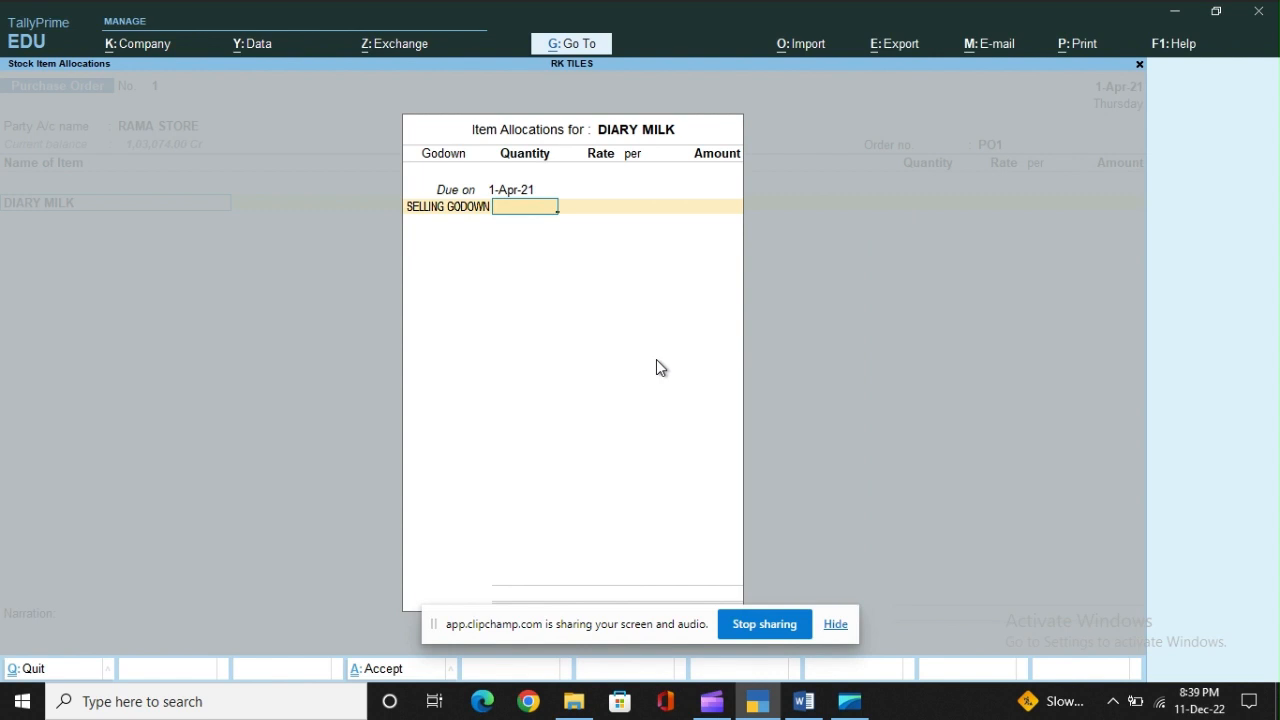
Step: Set the DIARY MILK quantity to 900 PCS, keep the rate at 70.00 per PCS, and accept the allocation
text(900)
key(Return)
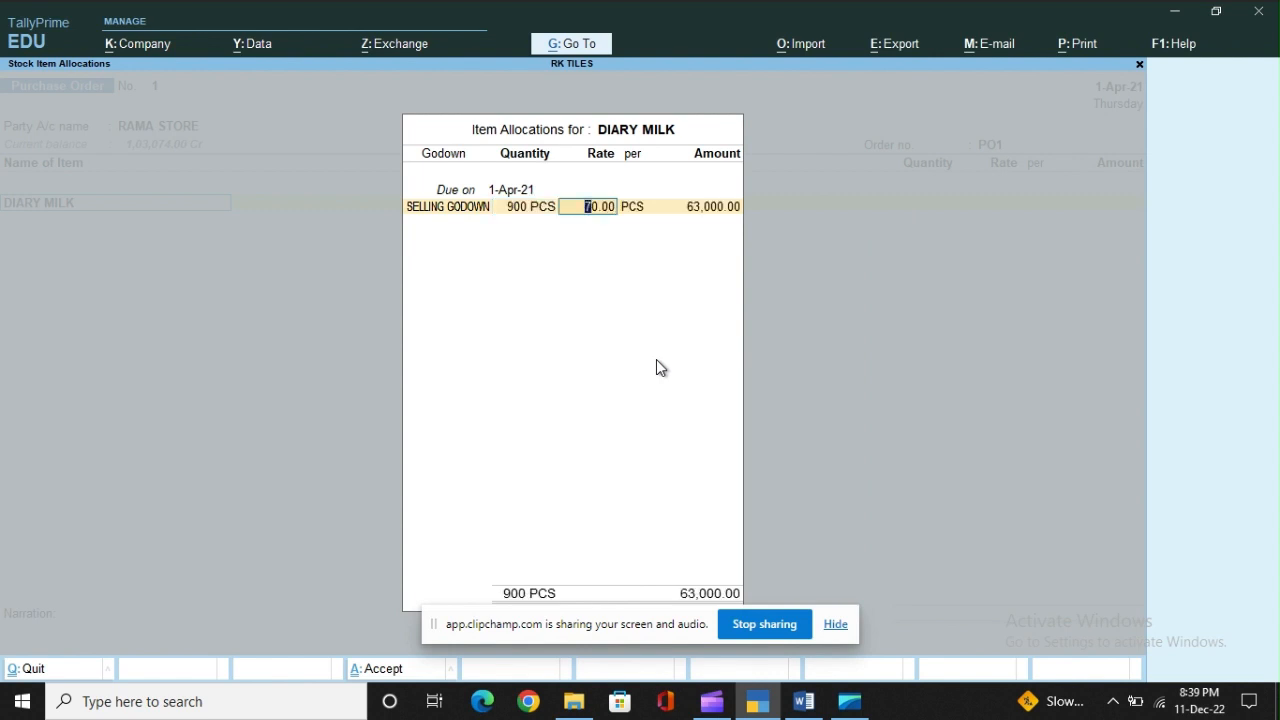
key(Return)
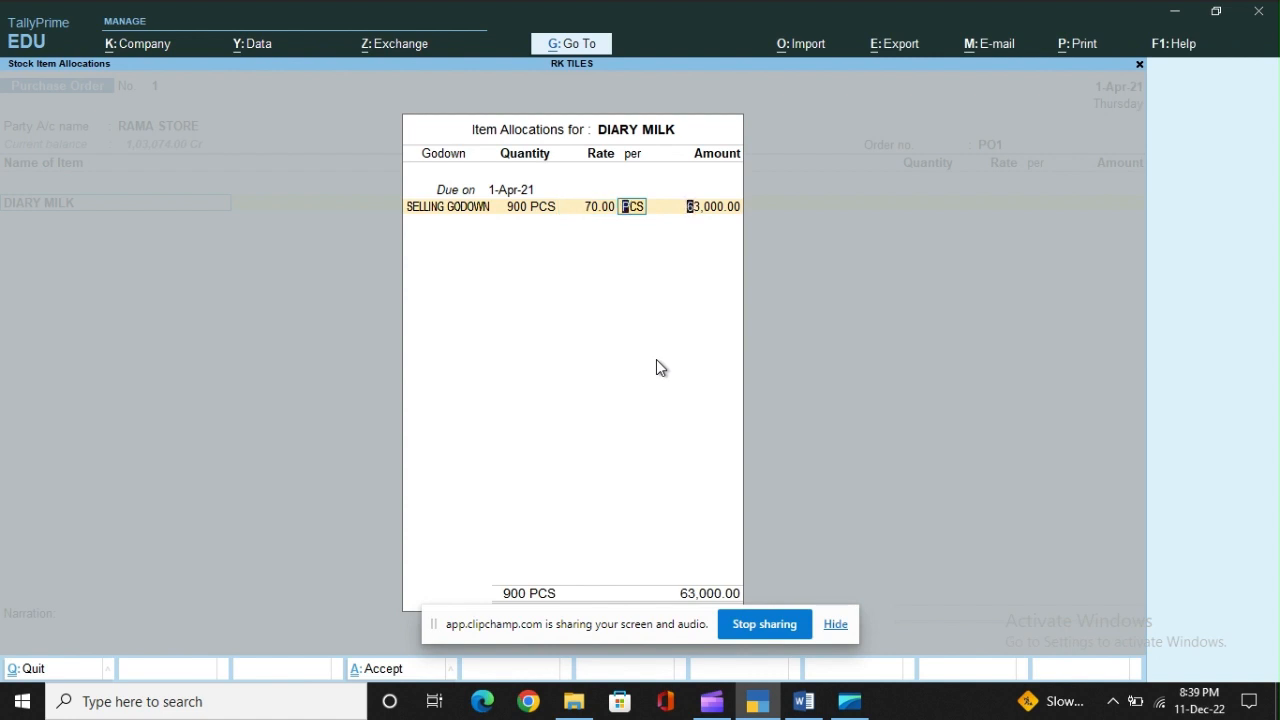
key(Return)
key(Return)
key(Return)
key(Return)
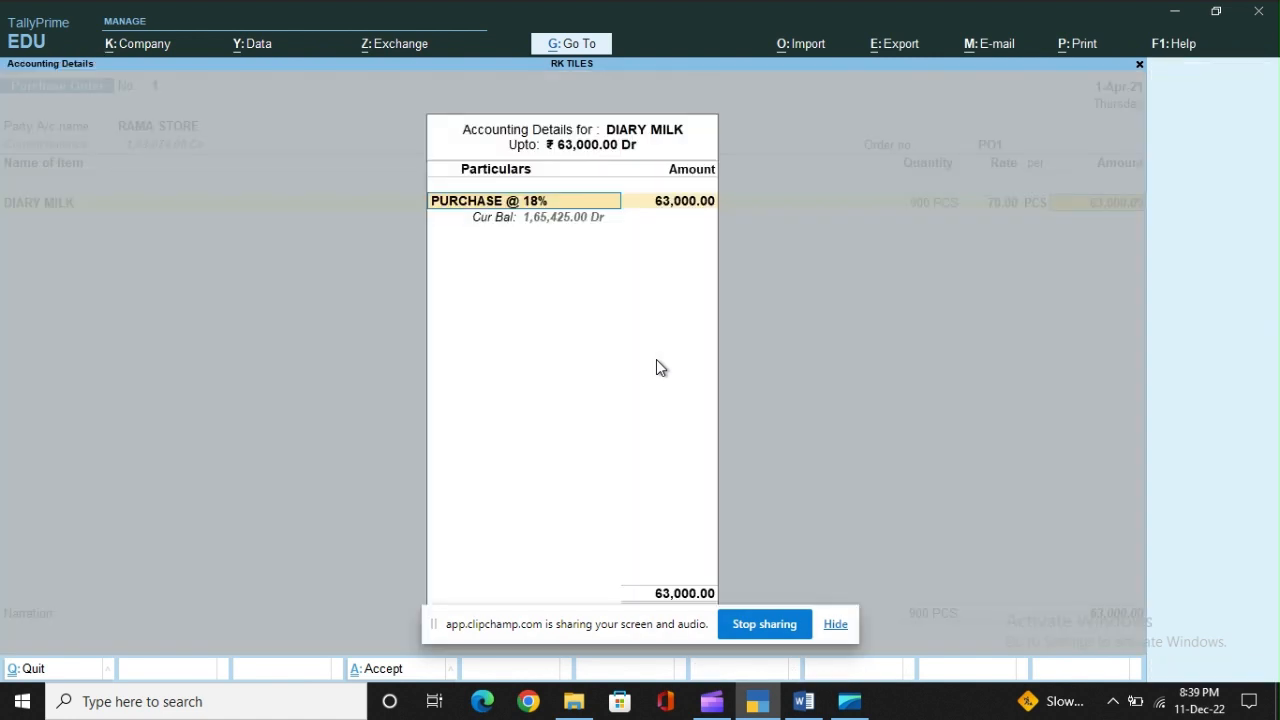
Step: Book DIARY MILK under the PURCHASE @ 18% ledger and set its tax classification to Purchase Taxable
key(Return)
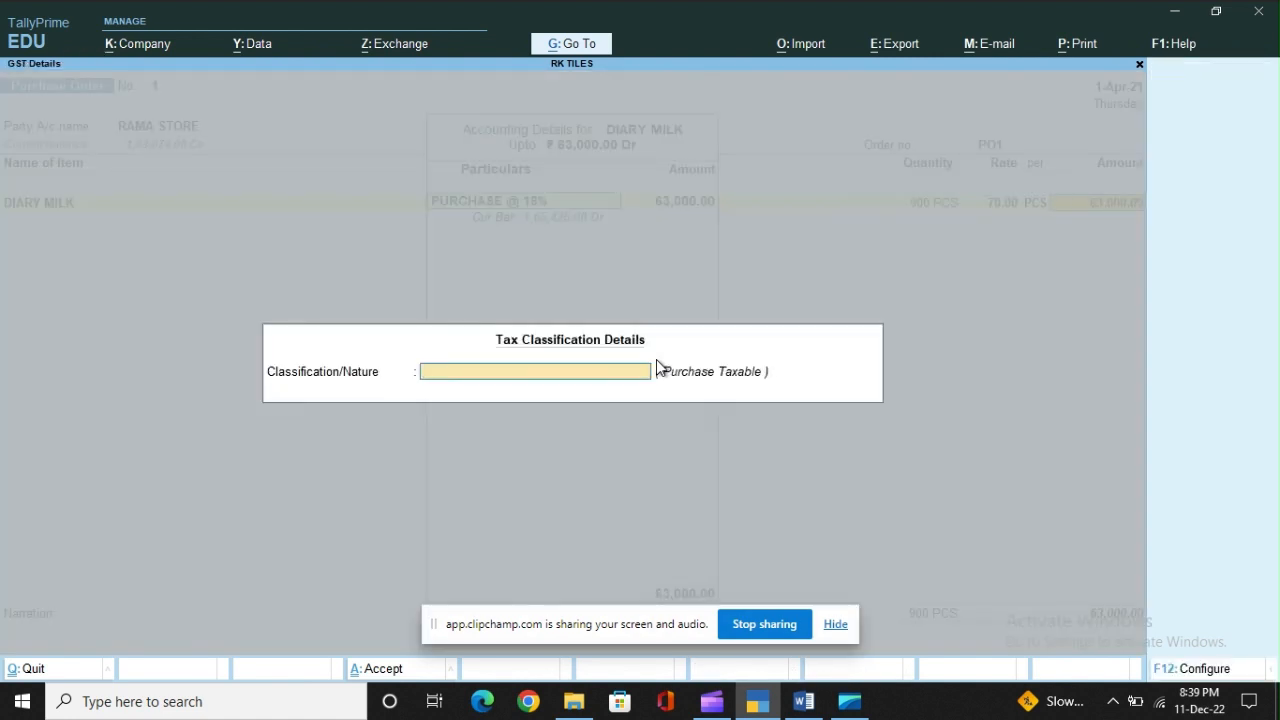
text(PURC)
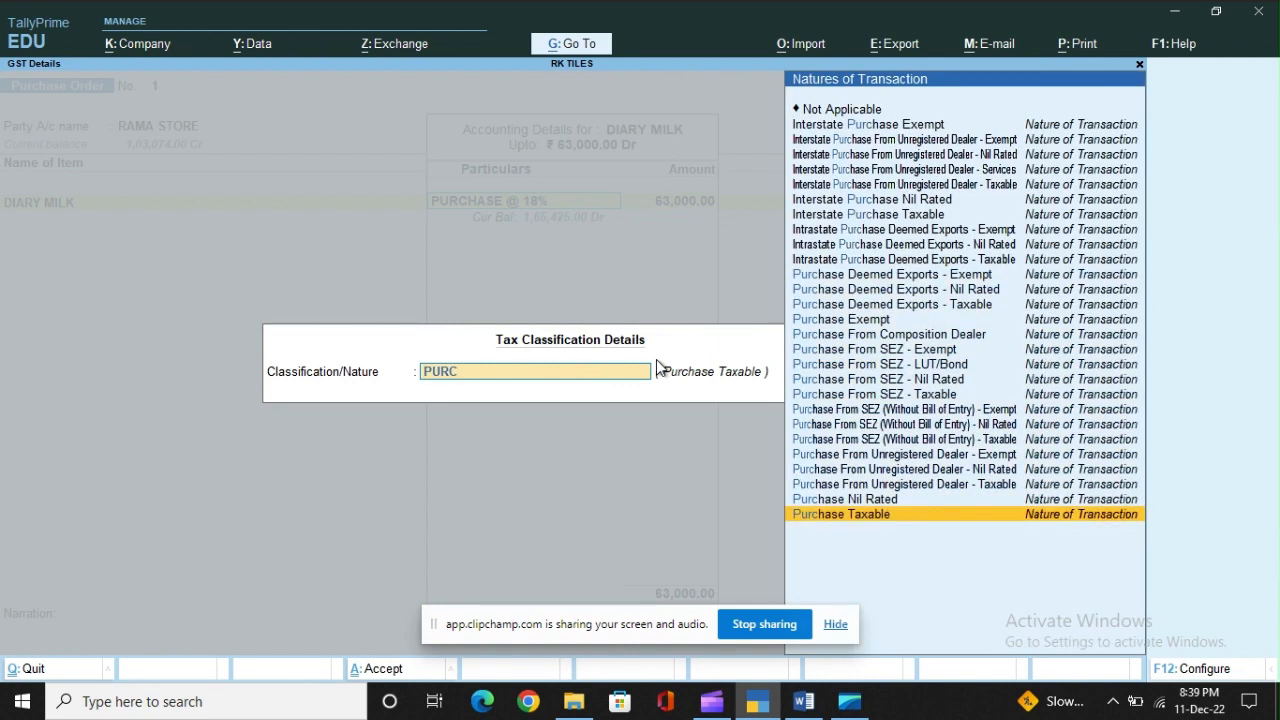
key(Return)
key(Return)
key(Return)
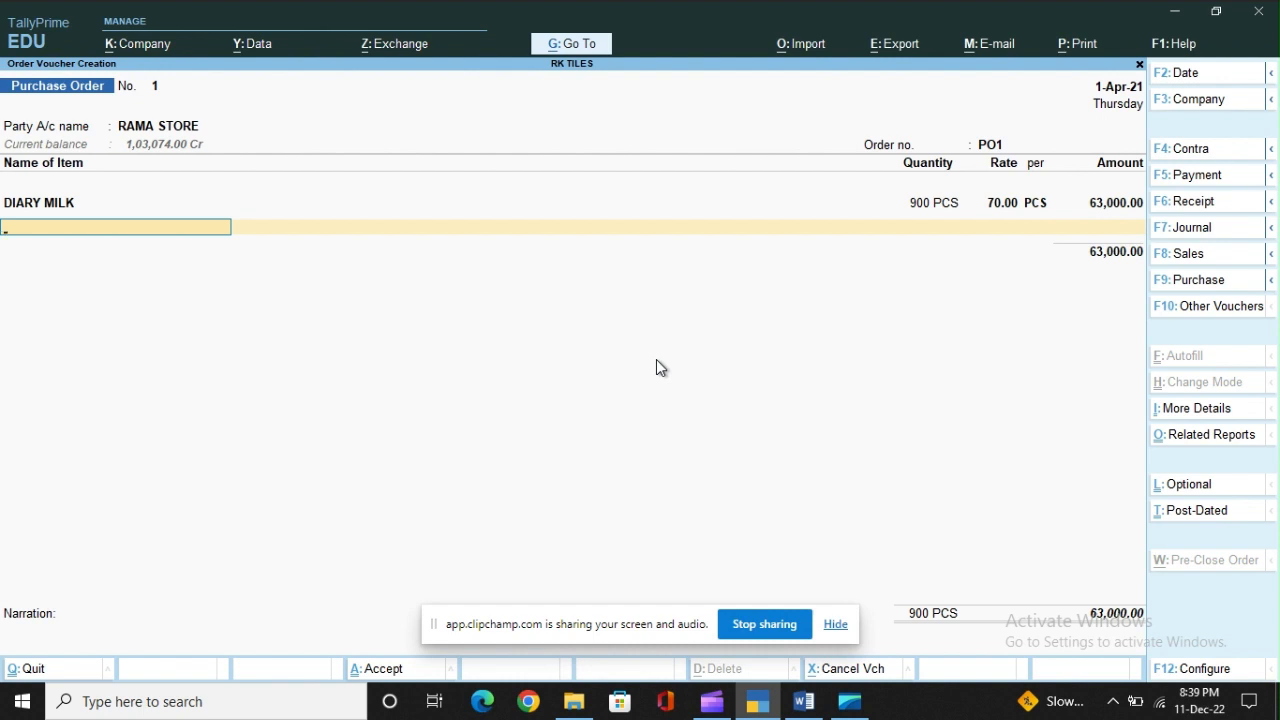
Step: Add KITKAT as the second item of the purchase order, due on 1-Apr-21 and allocated to SELLING GODOWN
text(KIT)
key(Return)
key(Return)
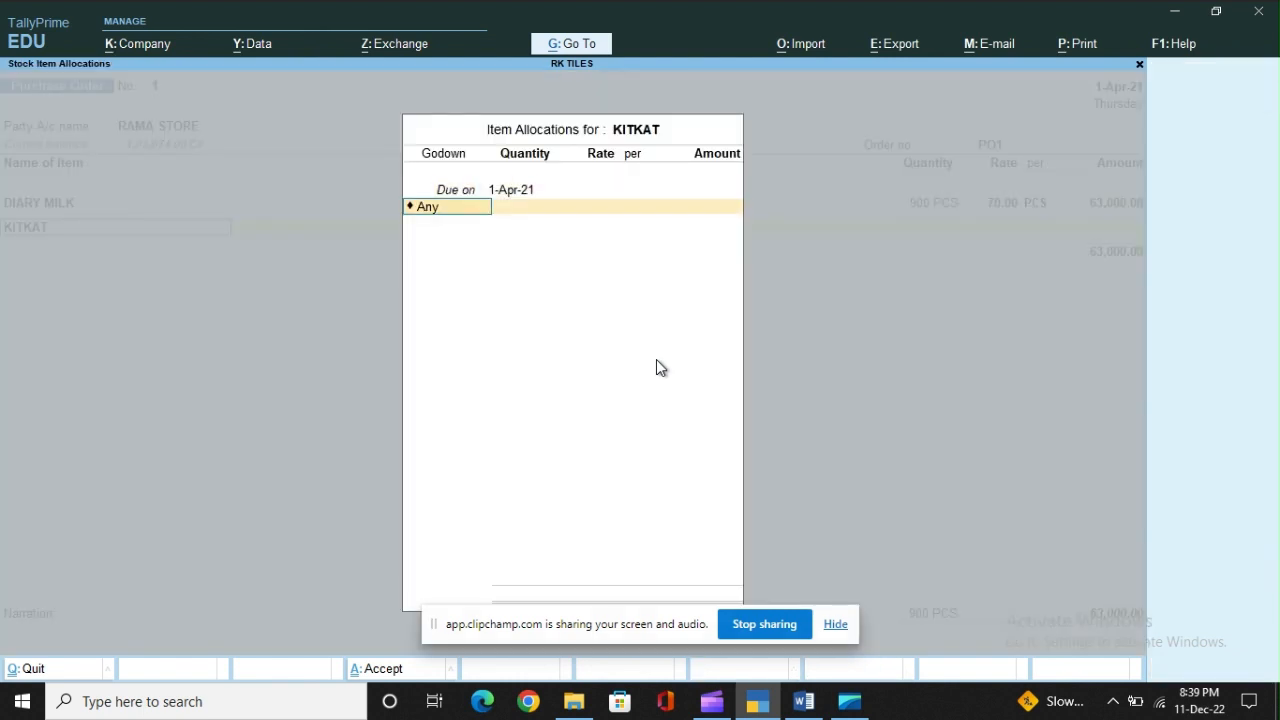
text(S)
key(Return)
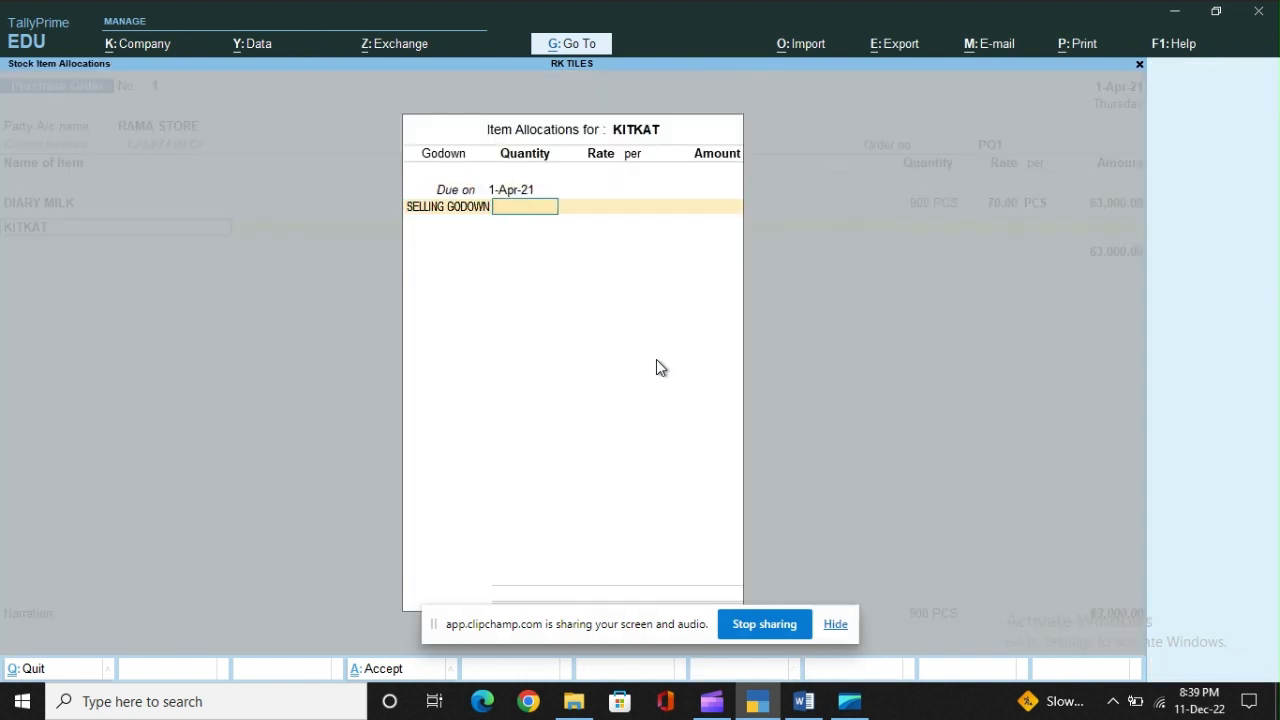
Step: Check KITKAT's line in the Word exercise, return to TallyPrime, and allocate 800 PCS at the rate of 18.00 per PCS
key(alt+Tab)
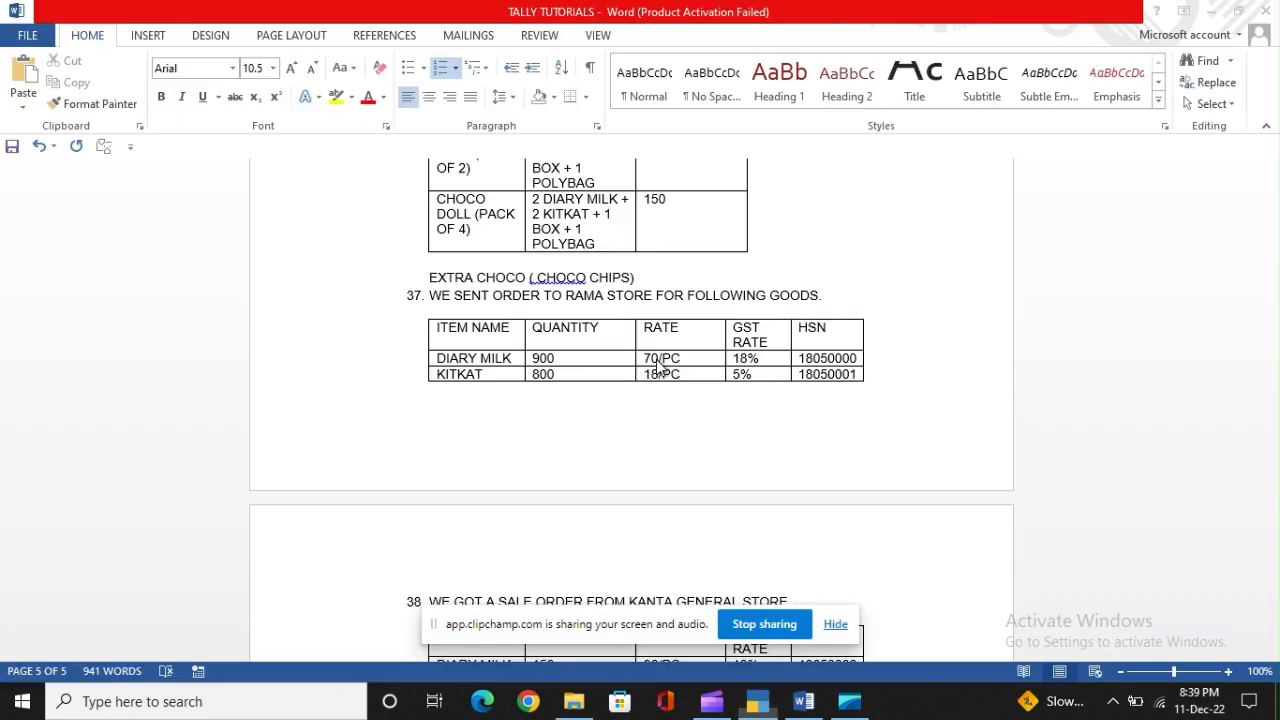
key(alt+Tab)
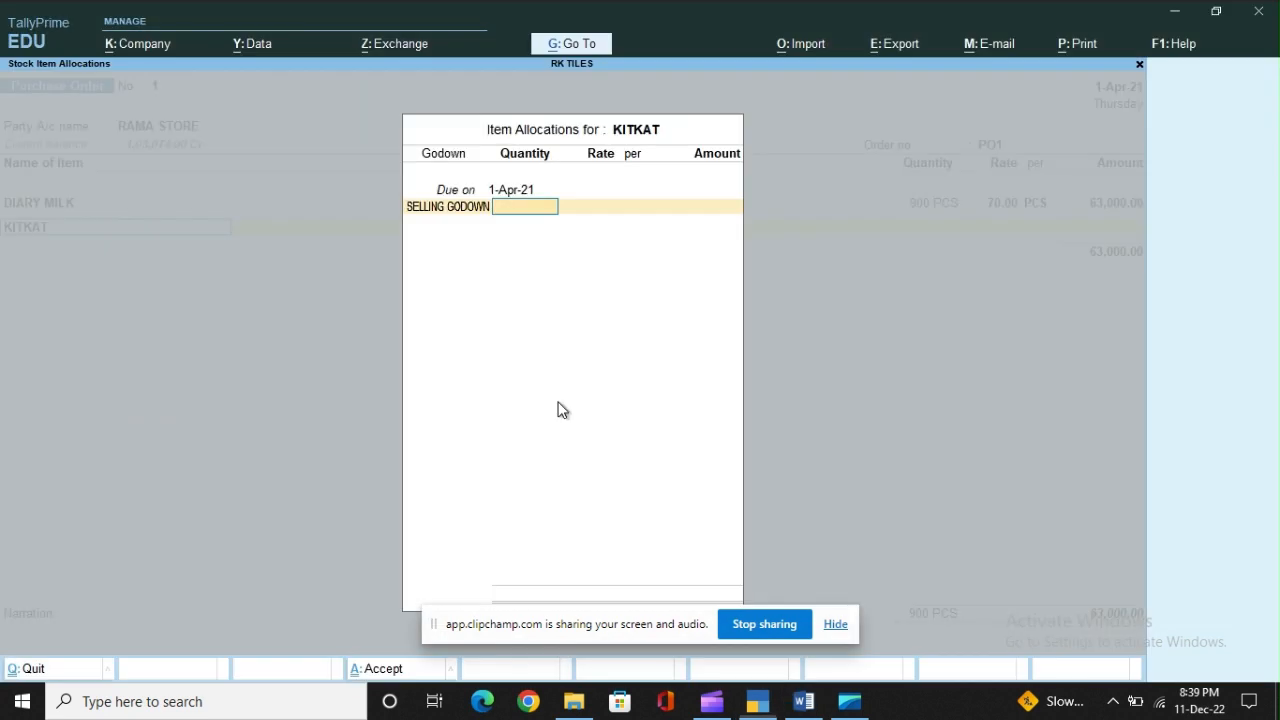
text(800)
key(Return)
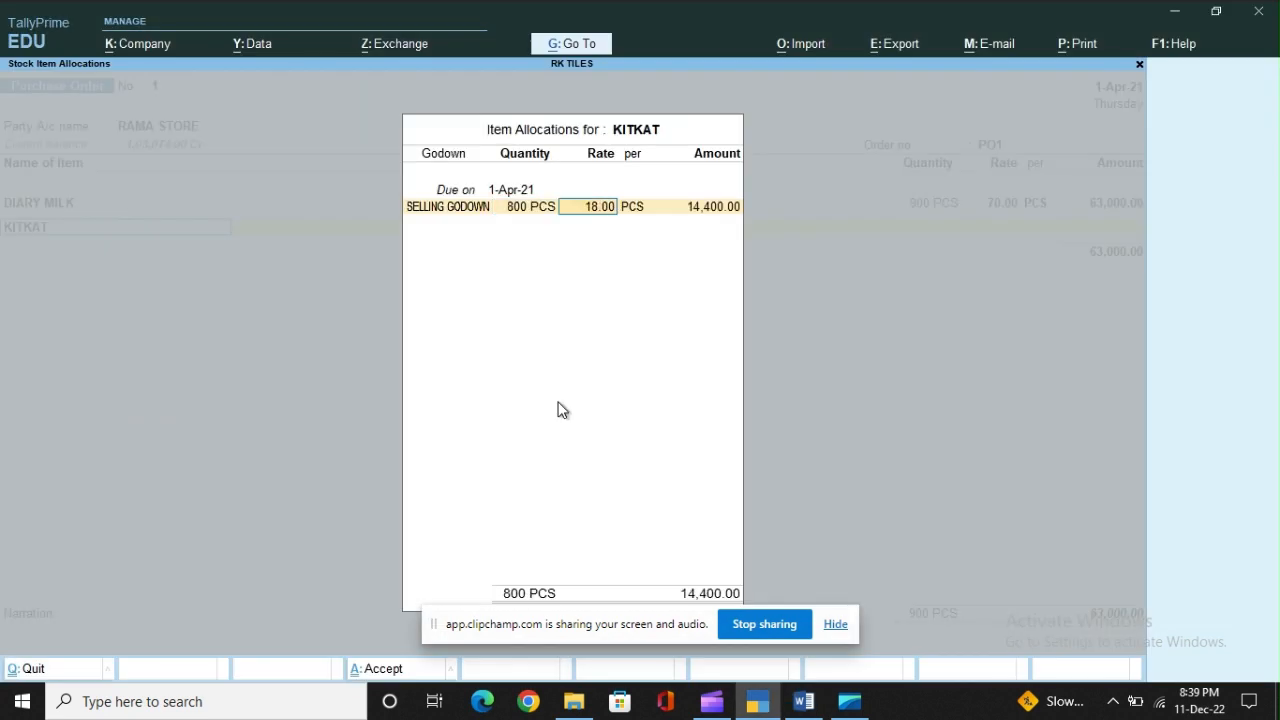
key(Return)
key(Return)
key(Return)
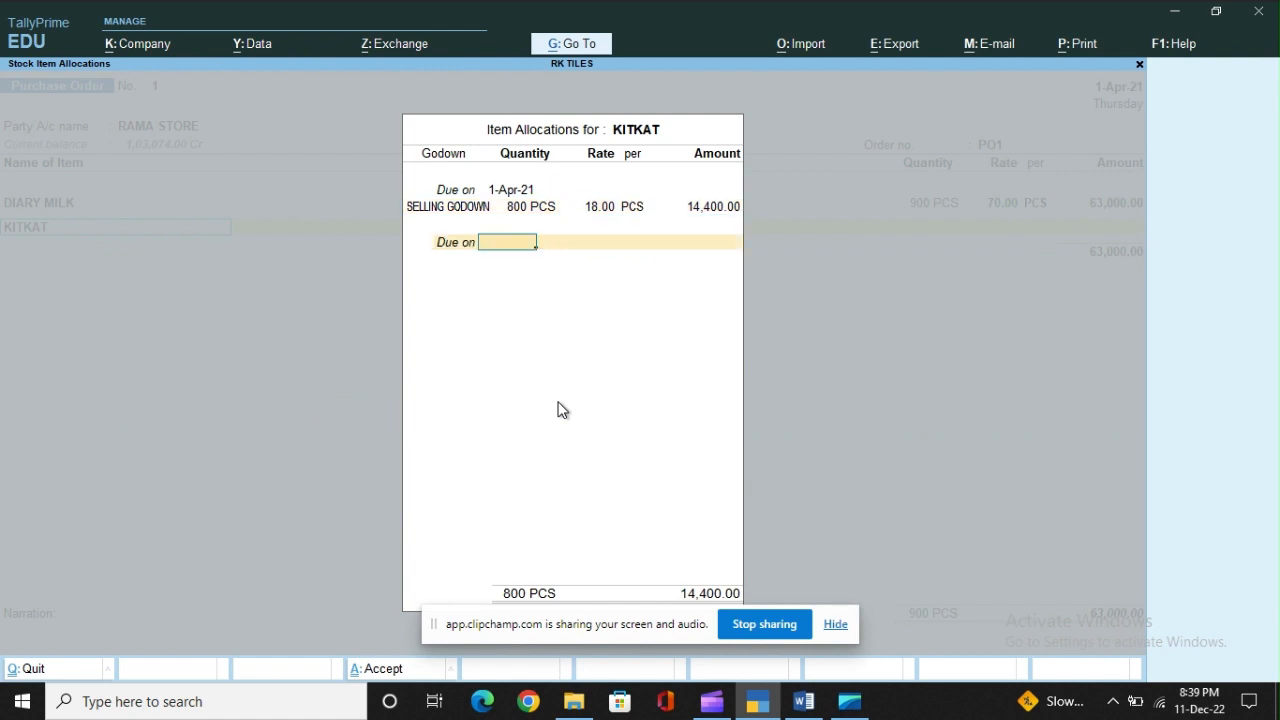
key(alt+Tab)
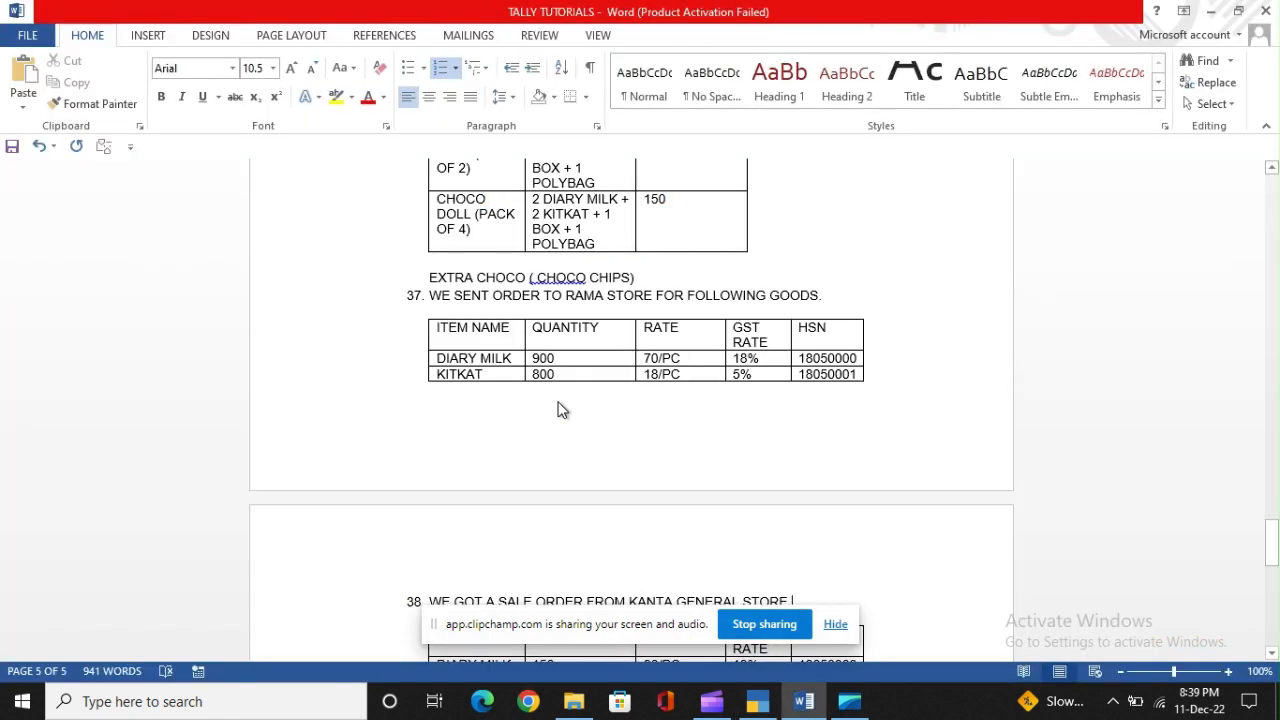
key(alt+Tab)
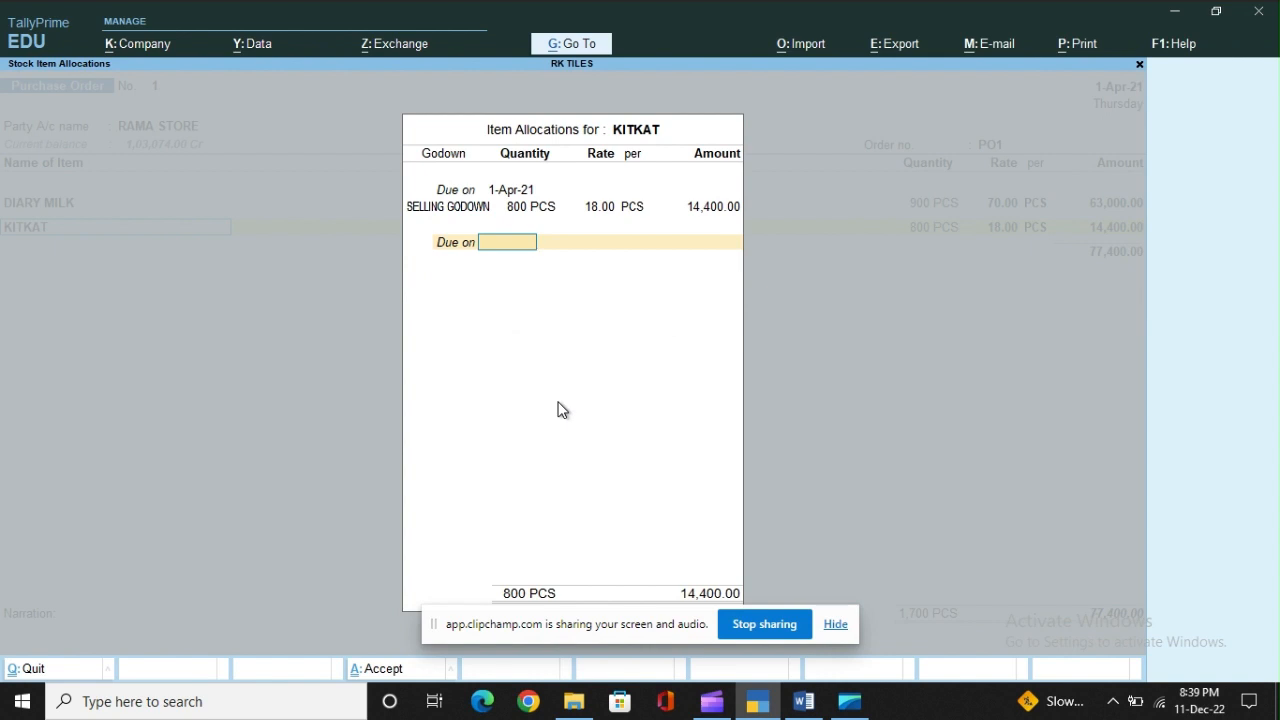
key(Return)
Step: Book KITKAT under the PURCHASE @ 5% ledger and set its tax classification to Purchase Taxable
key(Return)
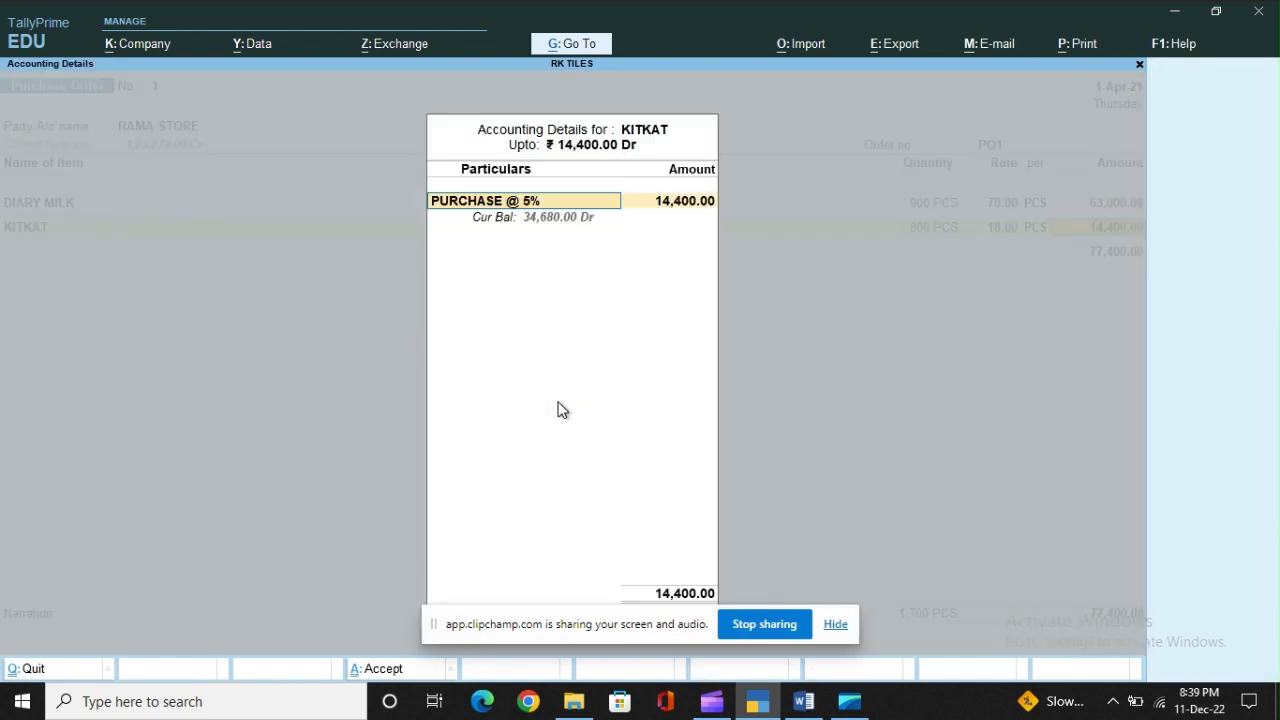
key(Return)
text(purt)
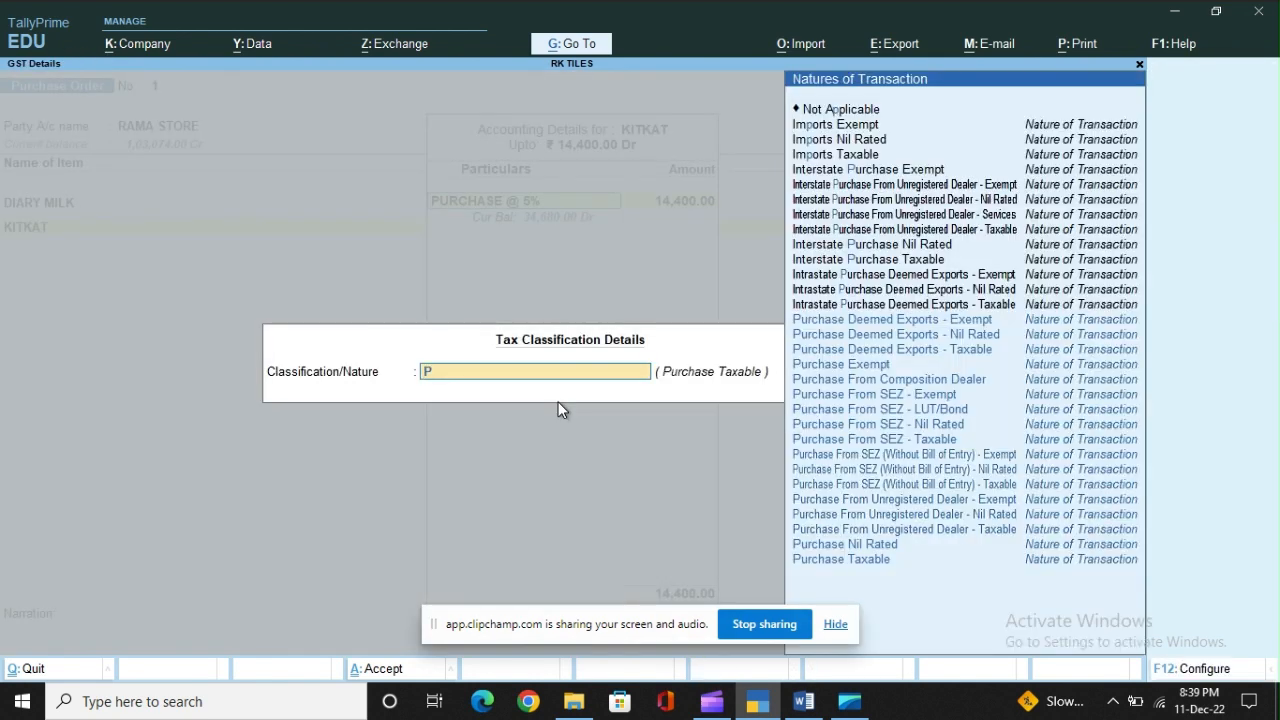
key(Return)
key(Return)
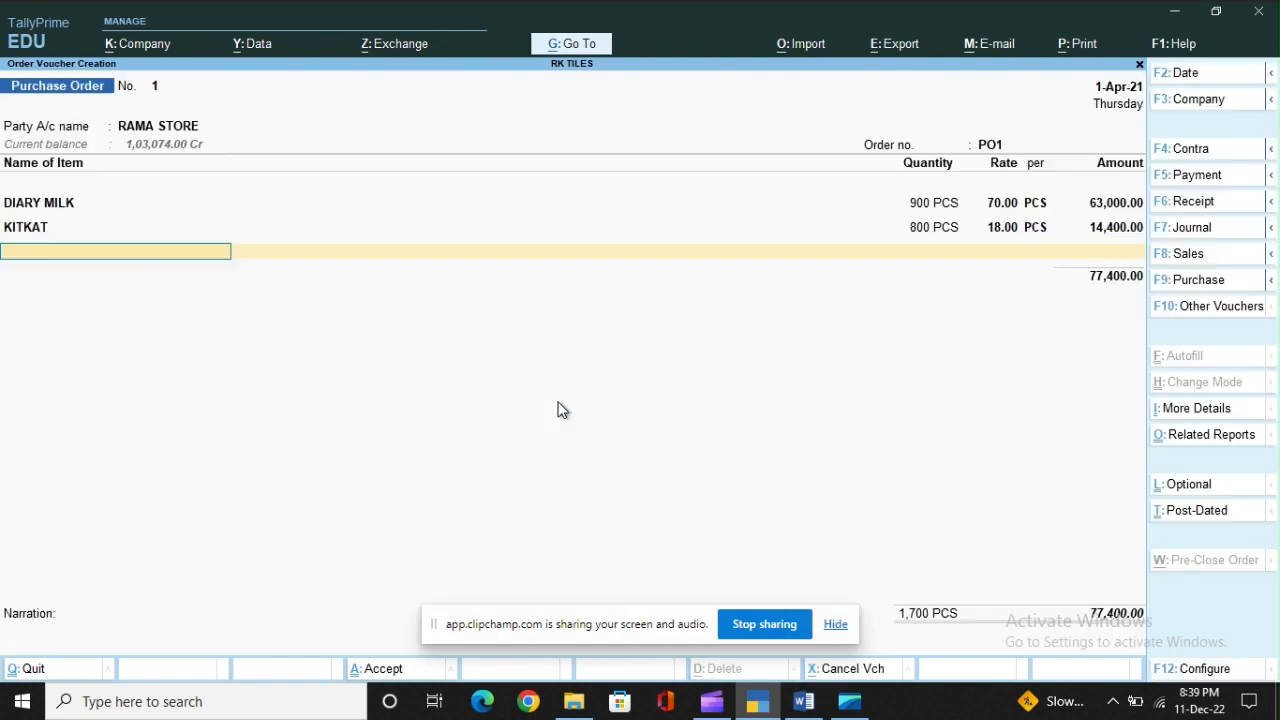
text(CGST)
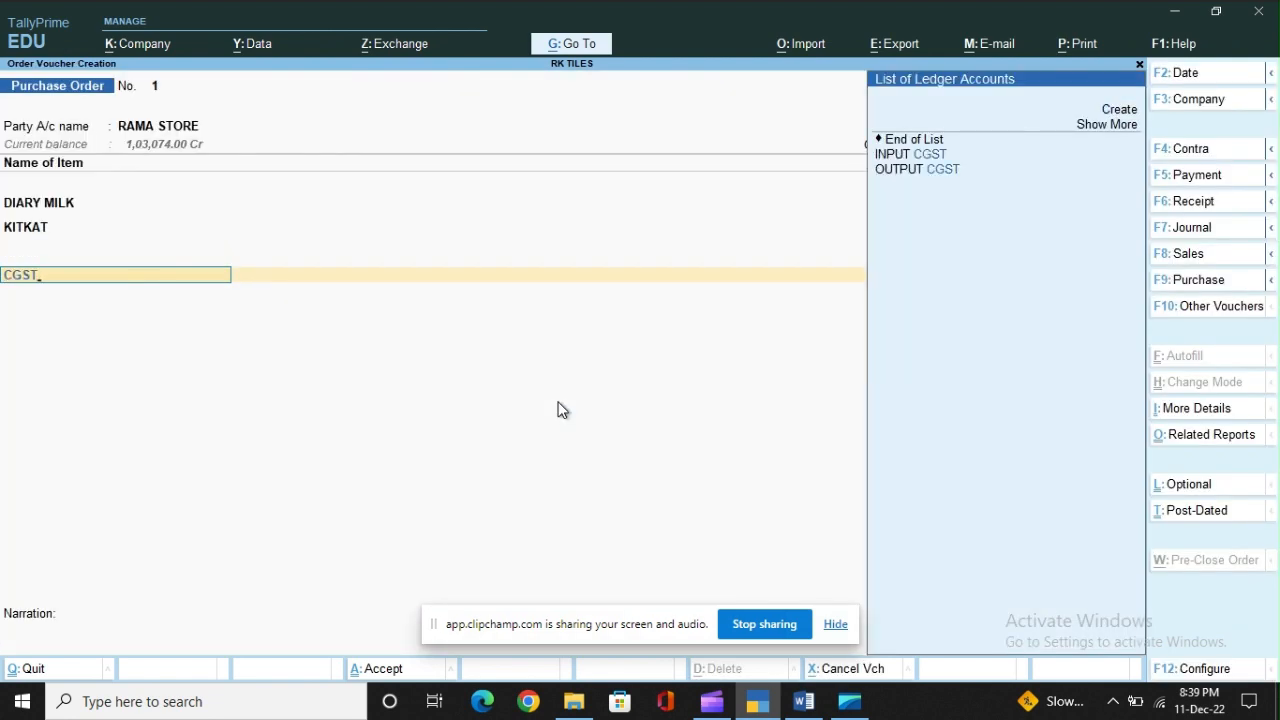
key(BackSpace)
key(BackSpace)
key(BackSpace)
key(BackSpace)
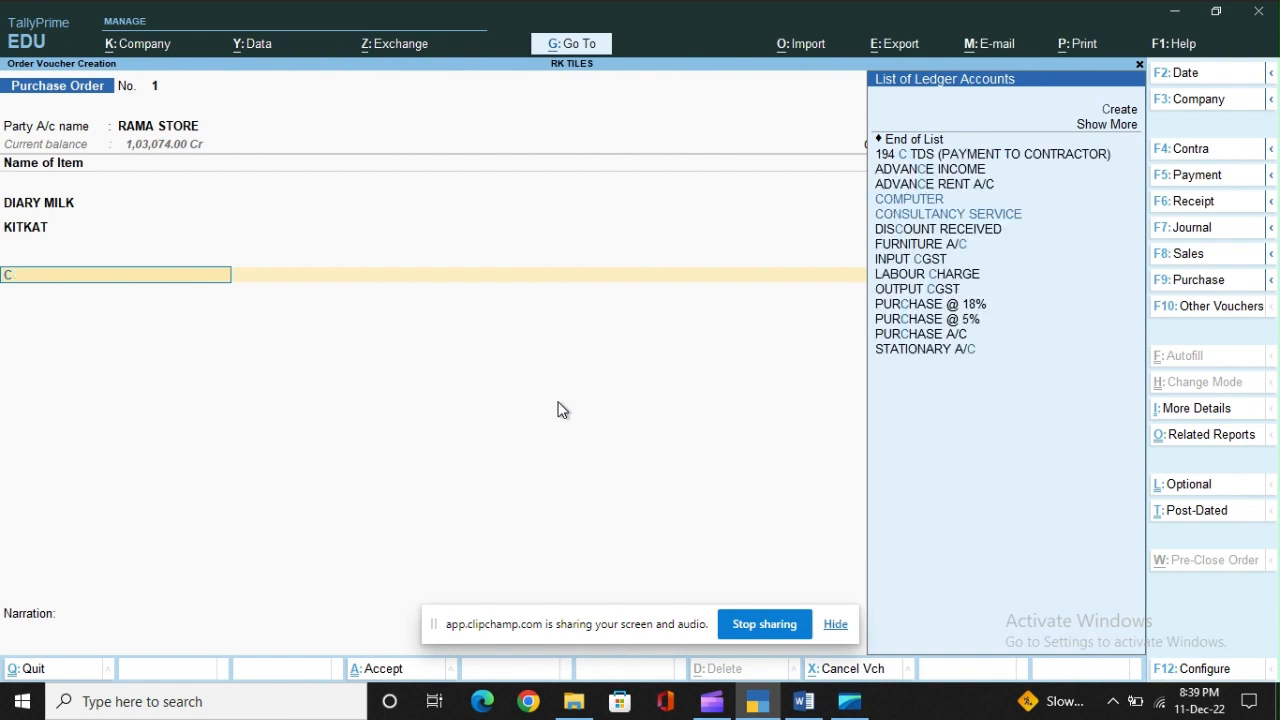
key(BackSpace)
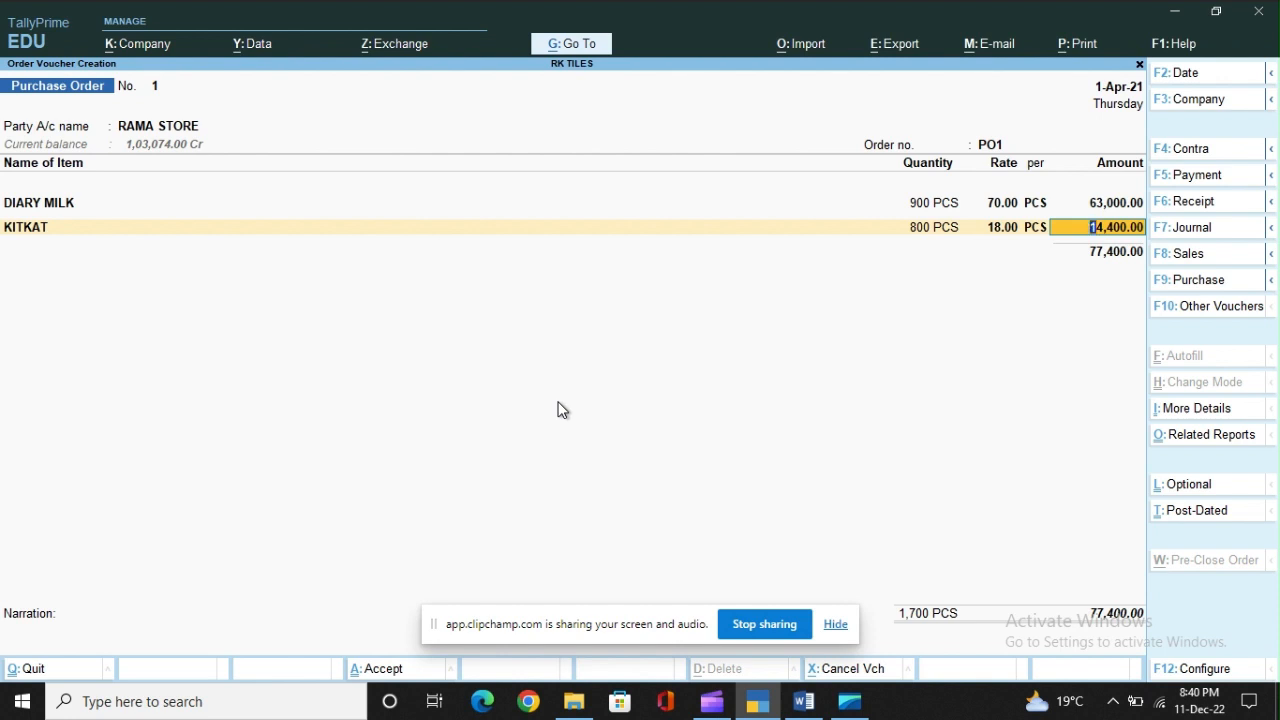
Step: Keep KITKAT's amount and PURCHASE @ 5% allocation, and end the purchase order's ledger list without adding a tax ledger
key(Return)
key(Return)
key(Return)
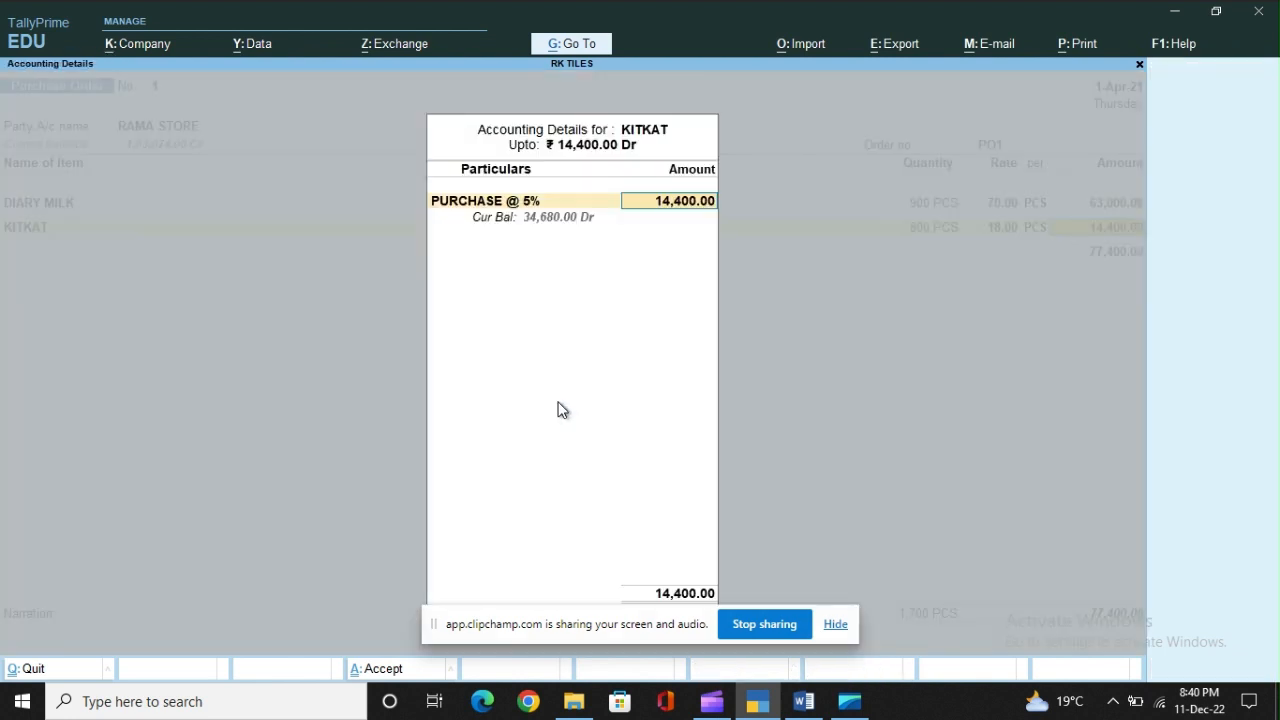
key(Return)
key(Return)
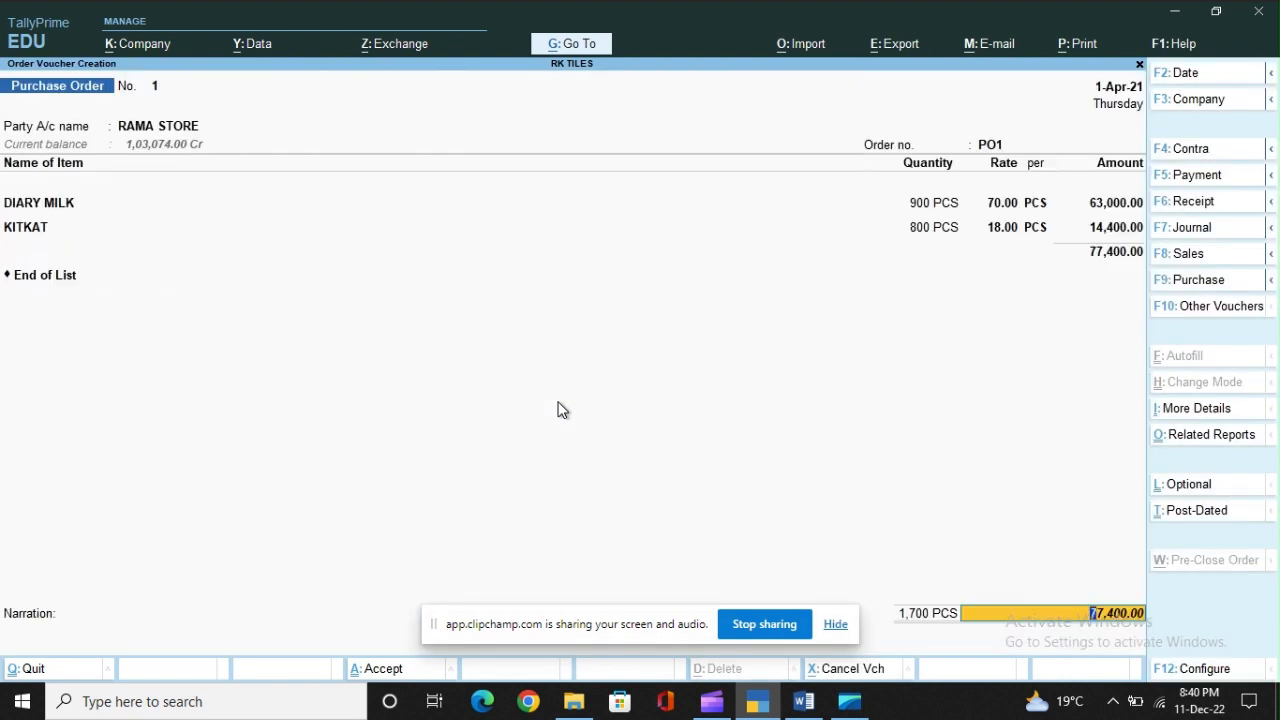
Step: Enter the narration BEING GOODS ORDERED and save the RAMA STORE purchase order
key(Return)
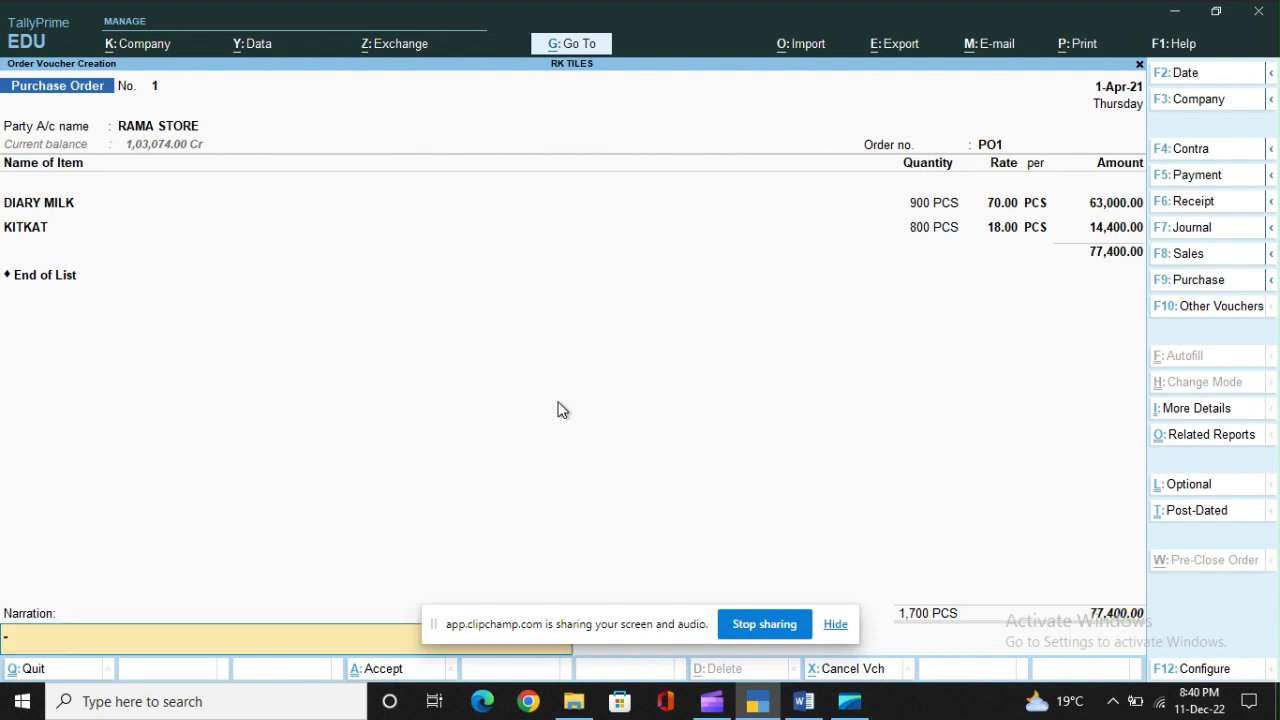
text(BEING GOODS ORED)
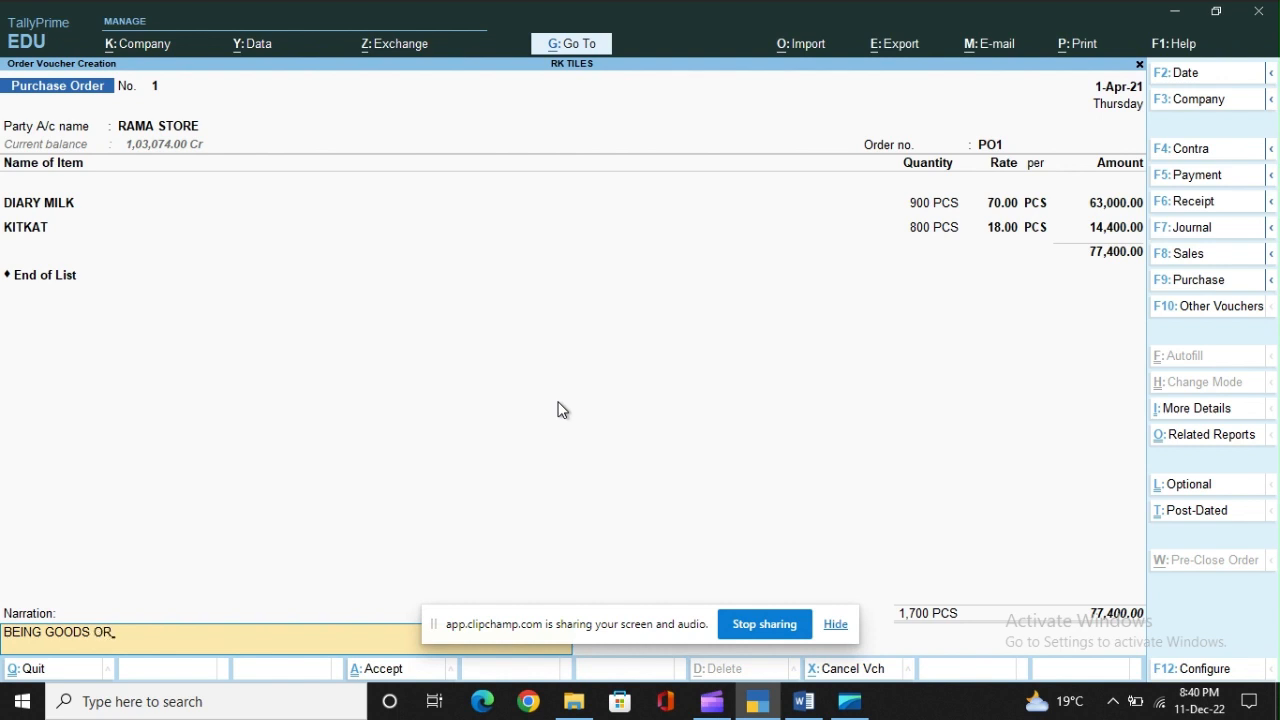
key(BackSpace)
key(BackSpace)
text(DERED)
key(Return)
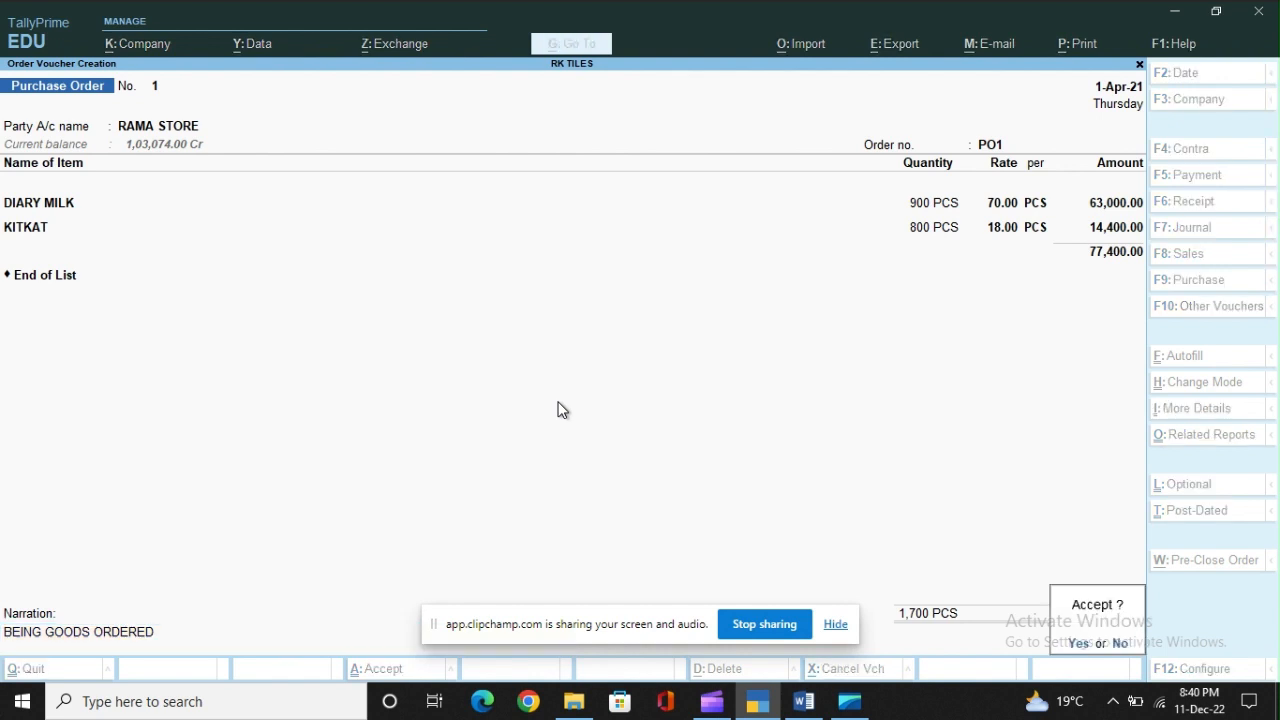
key(Return)
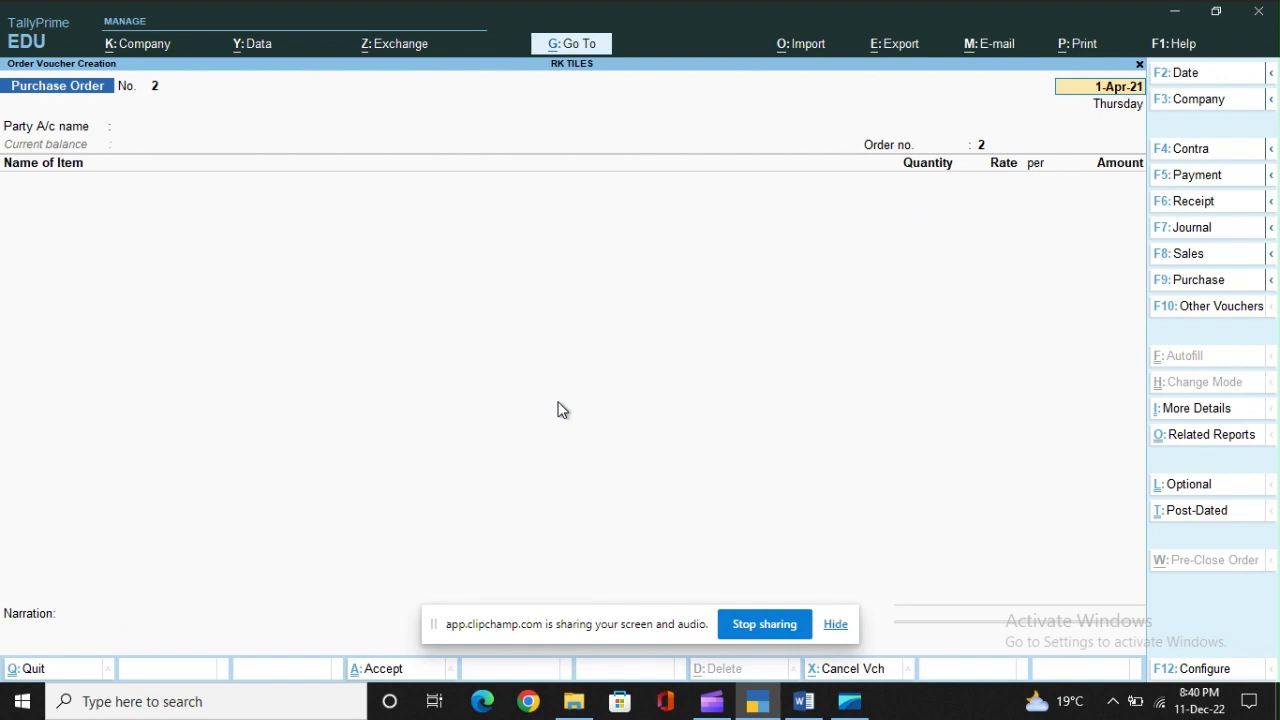
Step: Read exercise 38's sale order in Word, return to TallyPrime, and open a Sales Order voucher
key(alt+Tab)
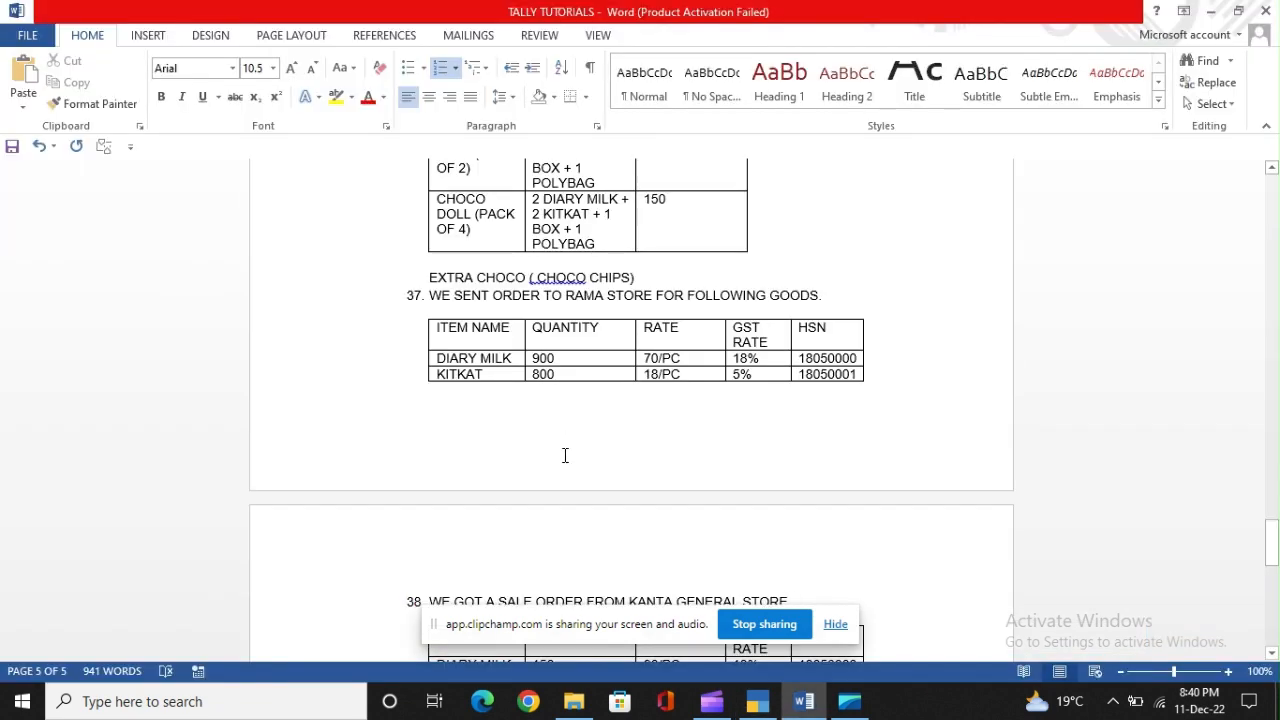
scroll(563, 450, down, 4)
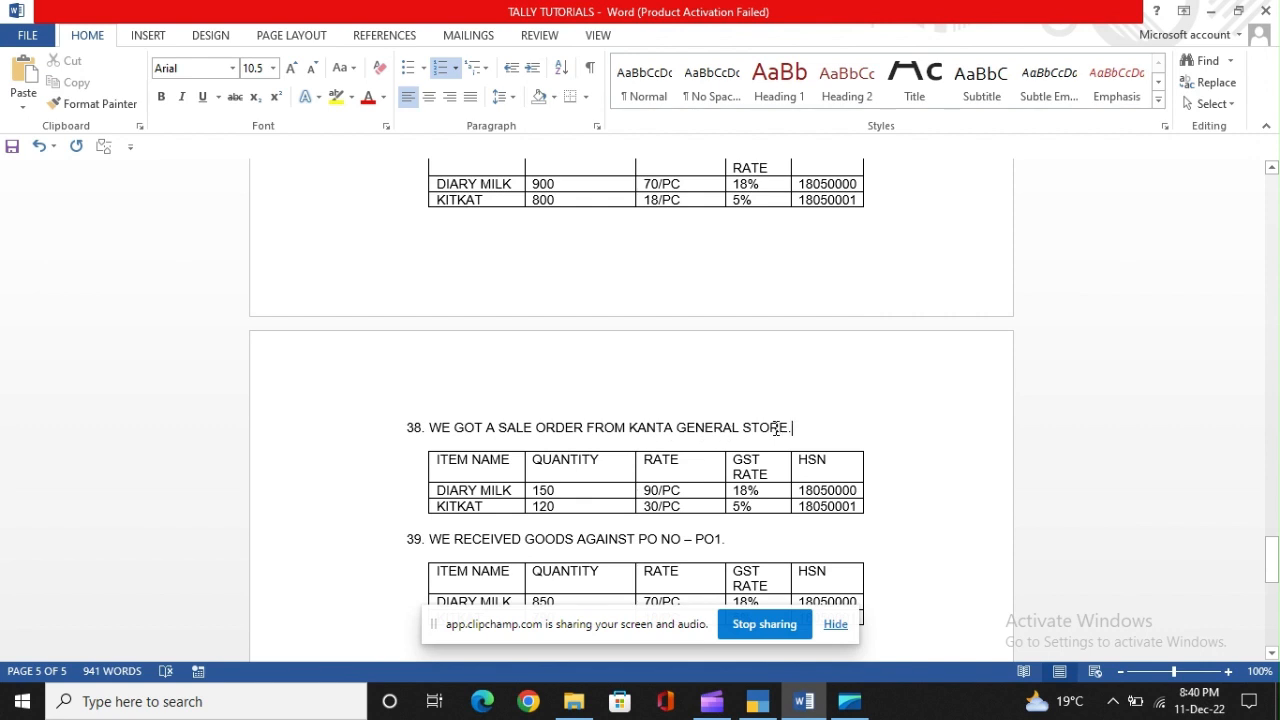
key(alt+Tab)
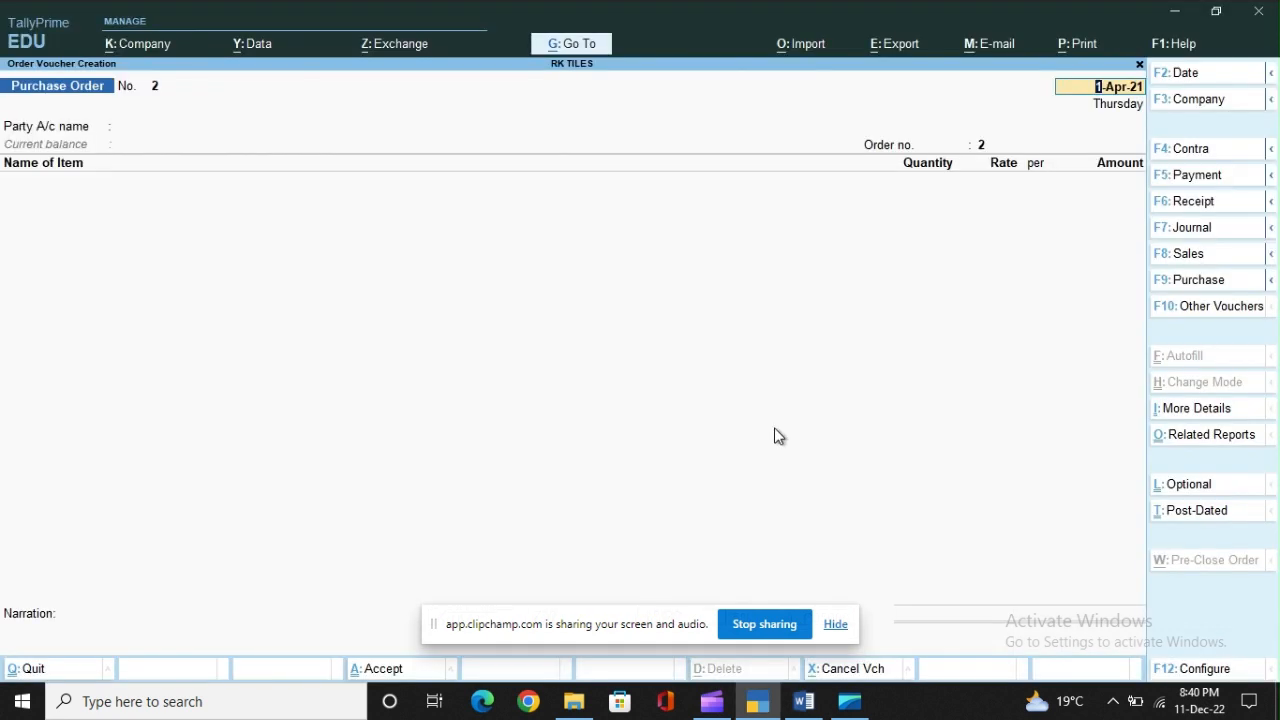
key(ctrl)
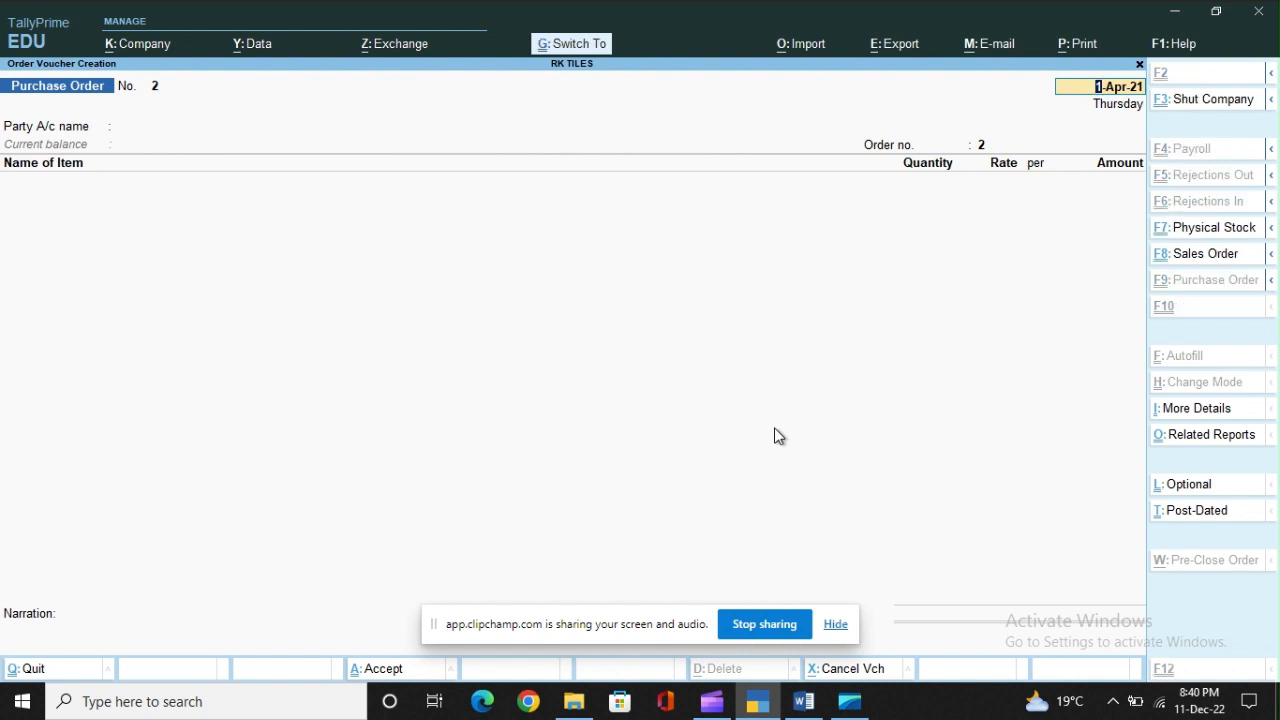
key(ctrl+F8)
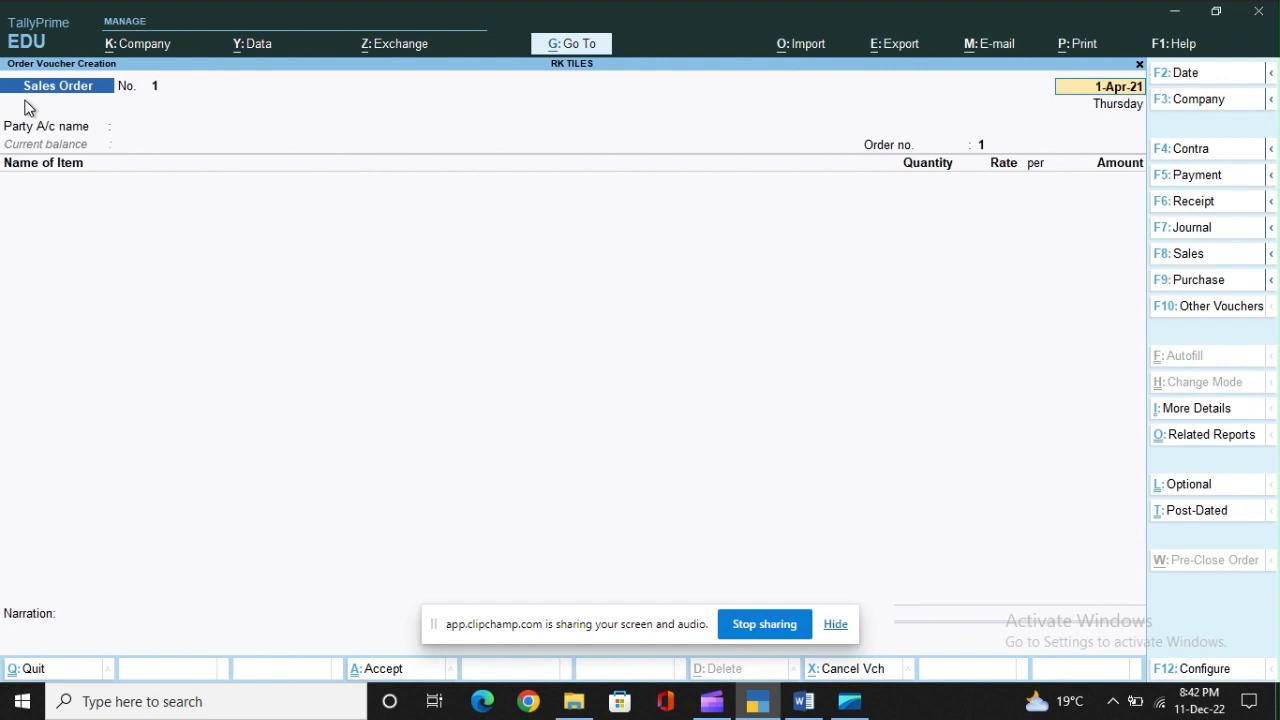
Step: Keep the date 1-Apr-21, choose Kanta General Store as the party, and leave the payment terms, other references and delivery terms blank
key(Return)
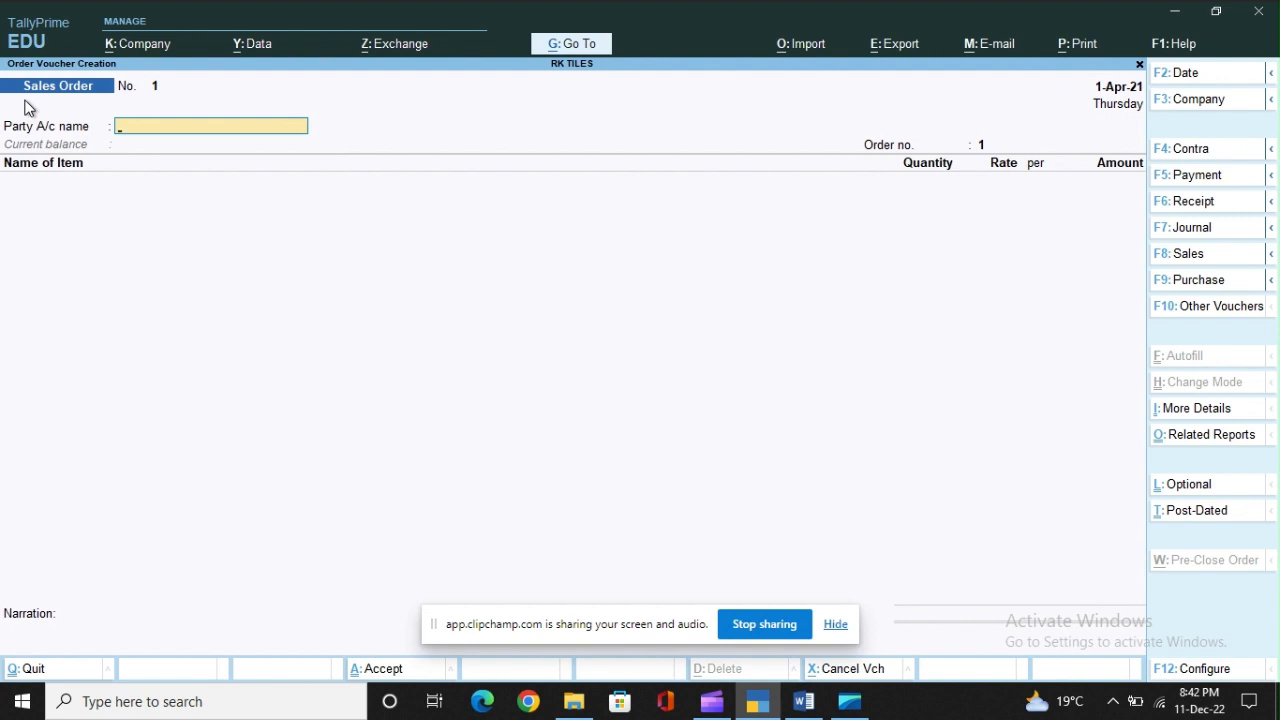
text(KA)
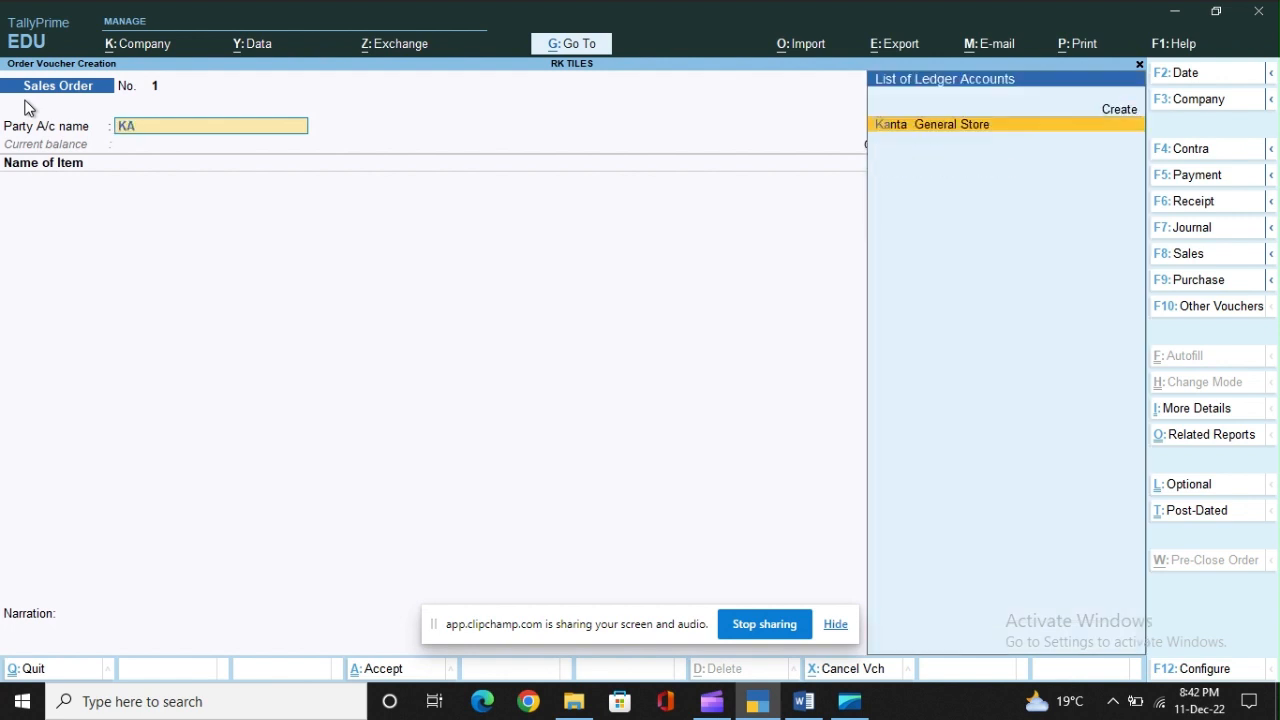
key(Return)
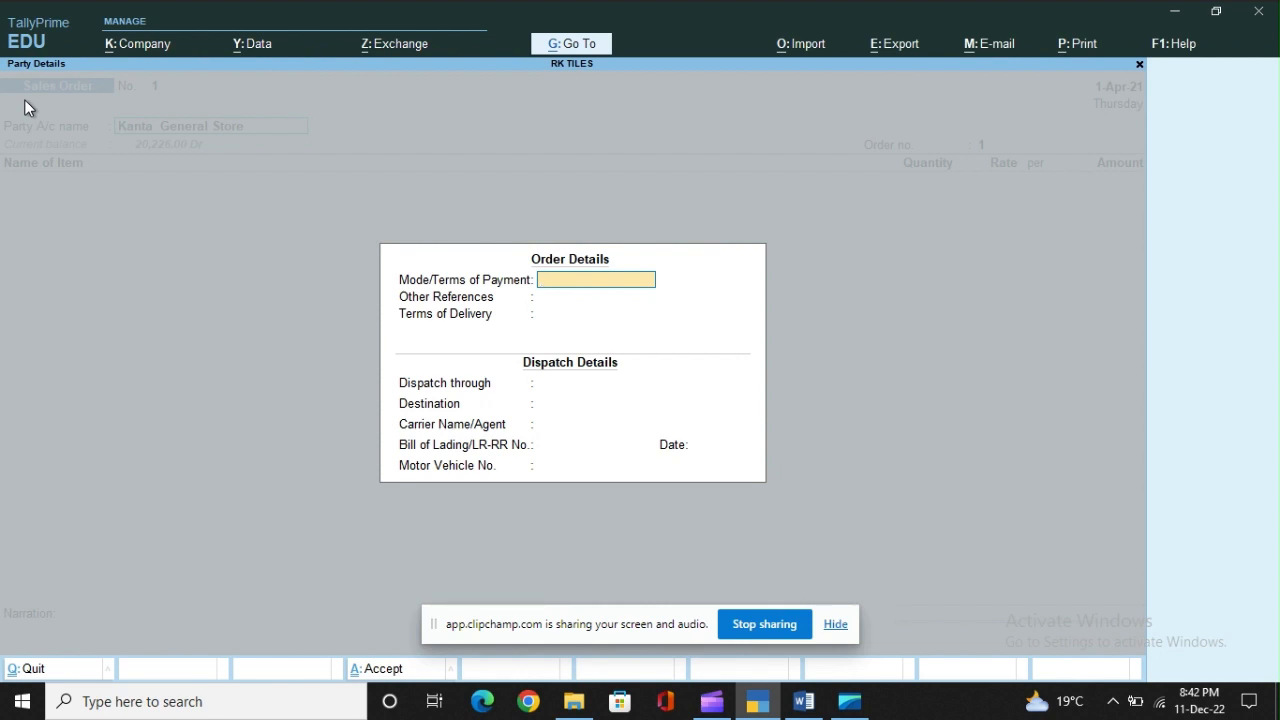
key(Return)
key(Return)
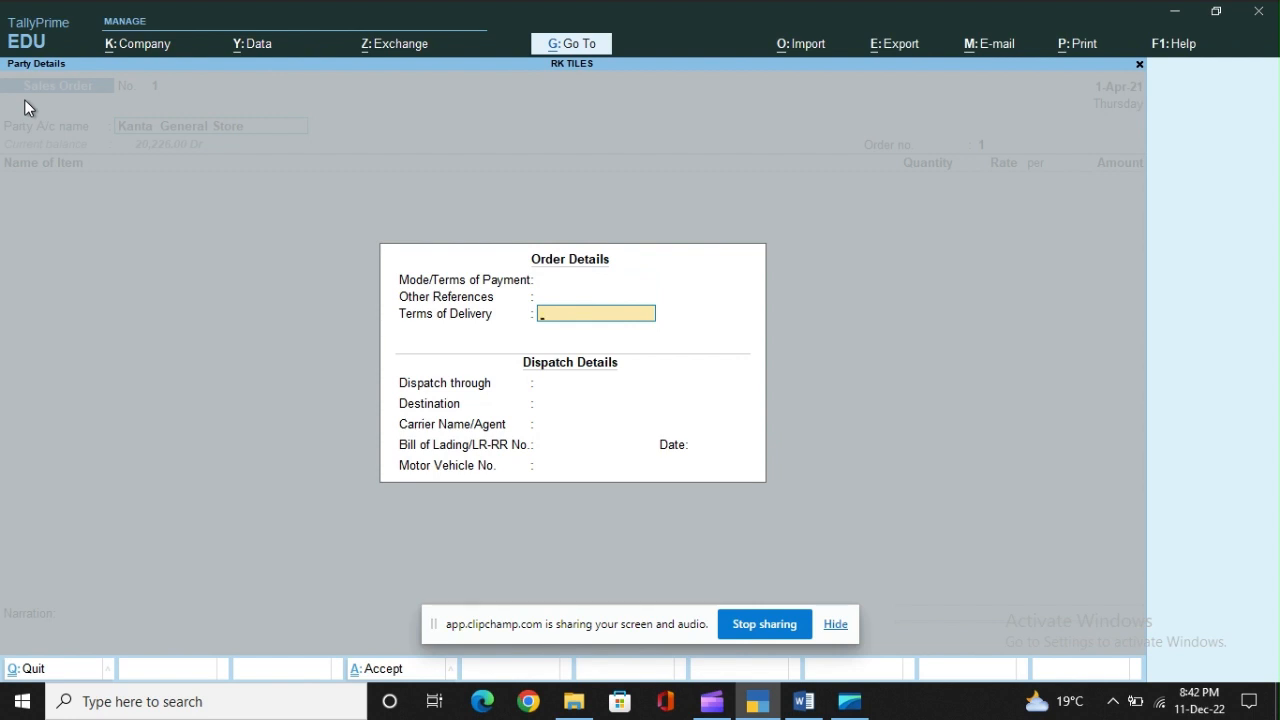
key(Return)
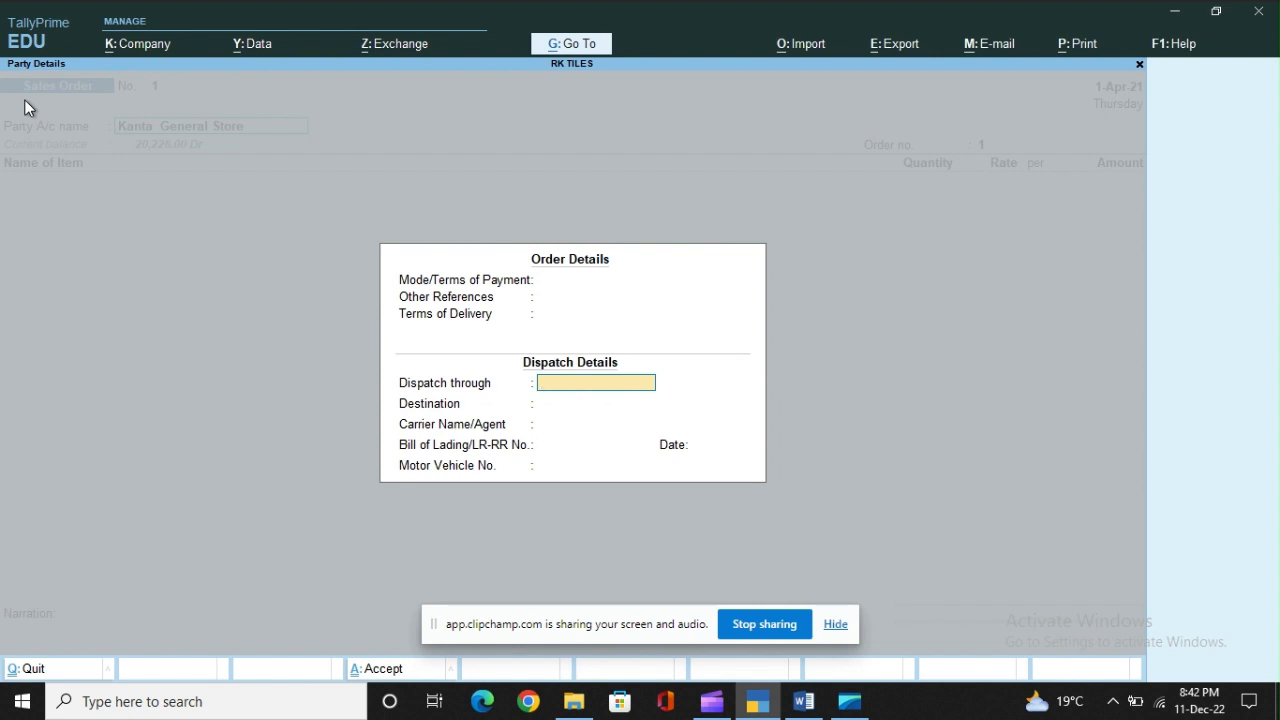
Step: Fill in the dispatch details: dispatch through TRUCK, destination YAMUNA VIHAR and carrier DELHIVERY
text(TRUCK)
key(Return)
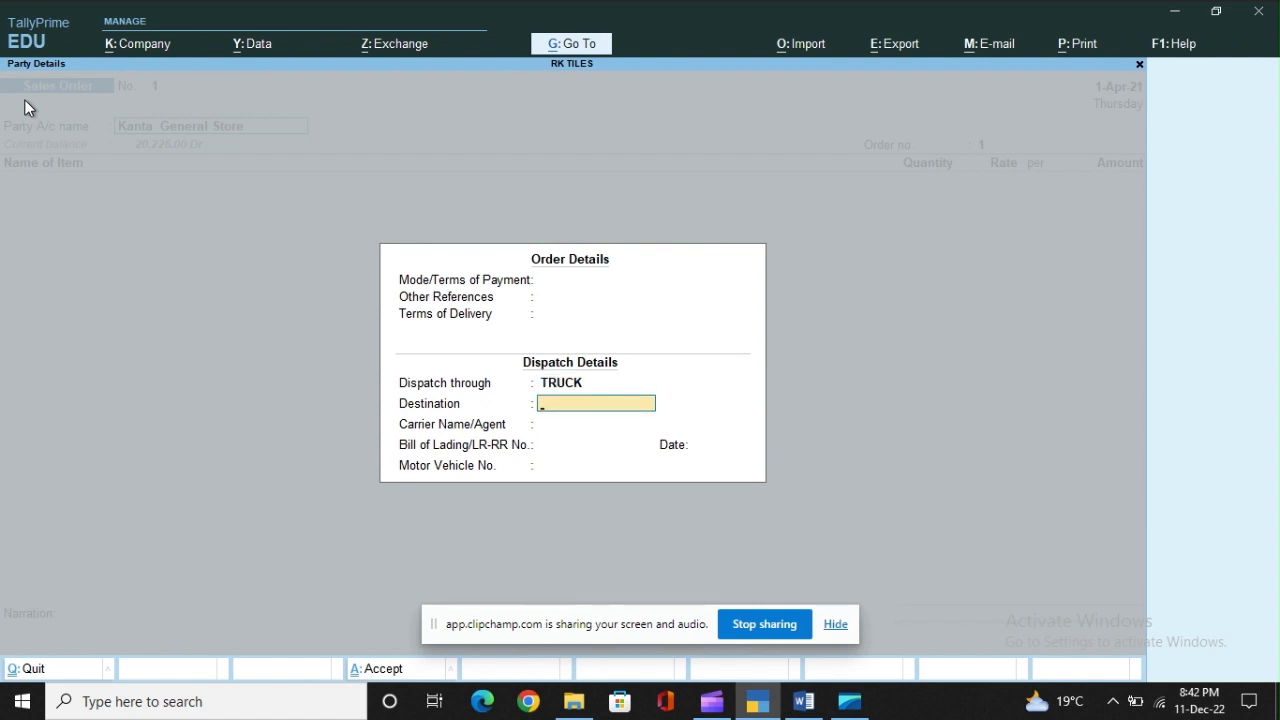
text(YAMUNA VIHAR)
key(Return)
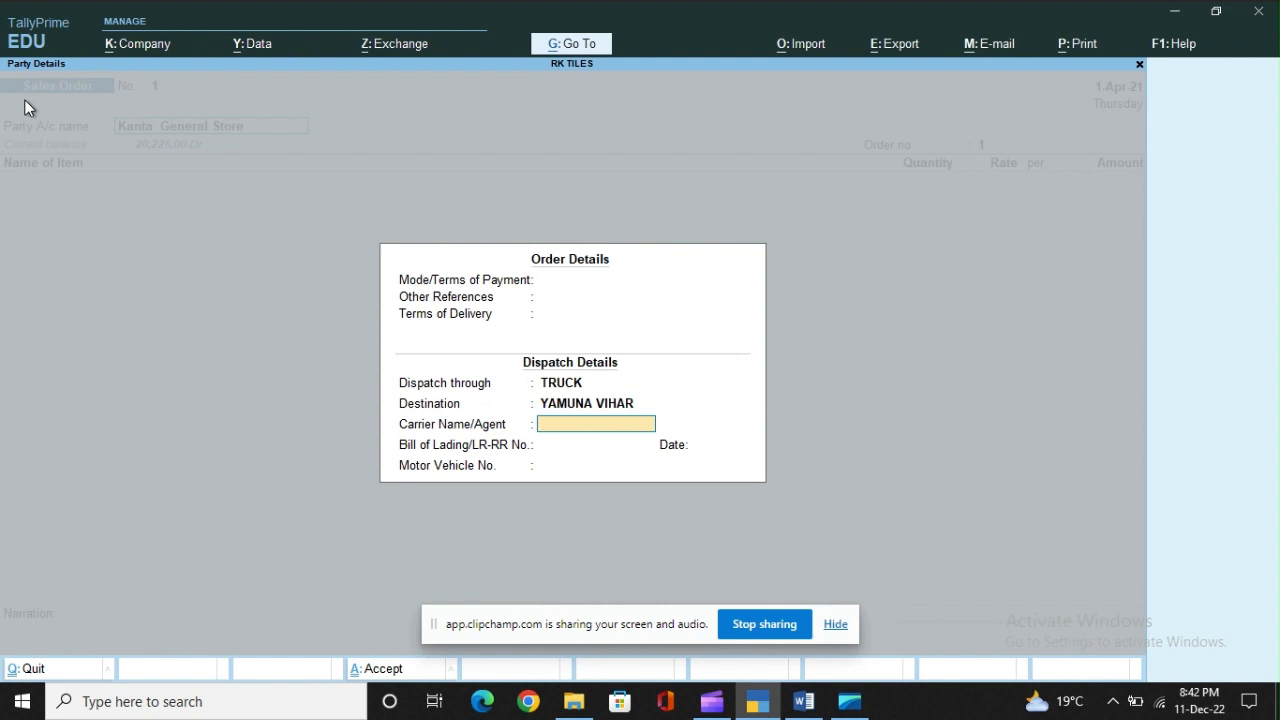
text(DELHIVERY)
key(Return)
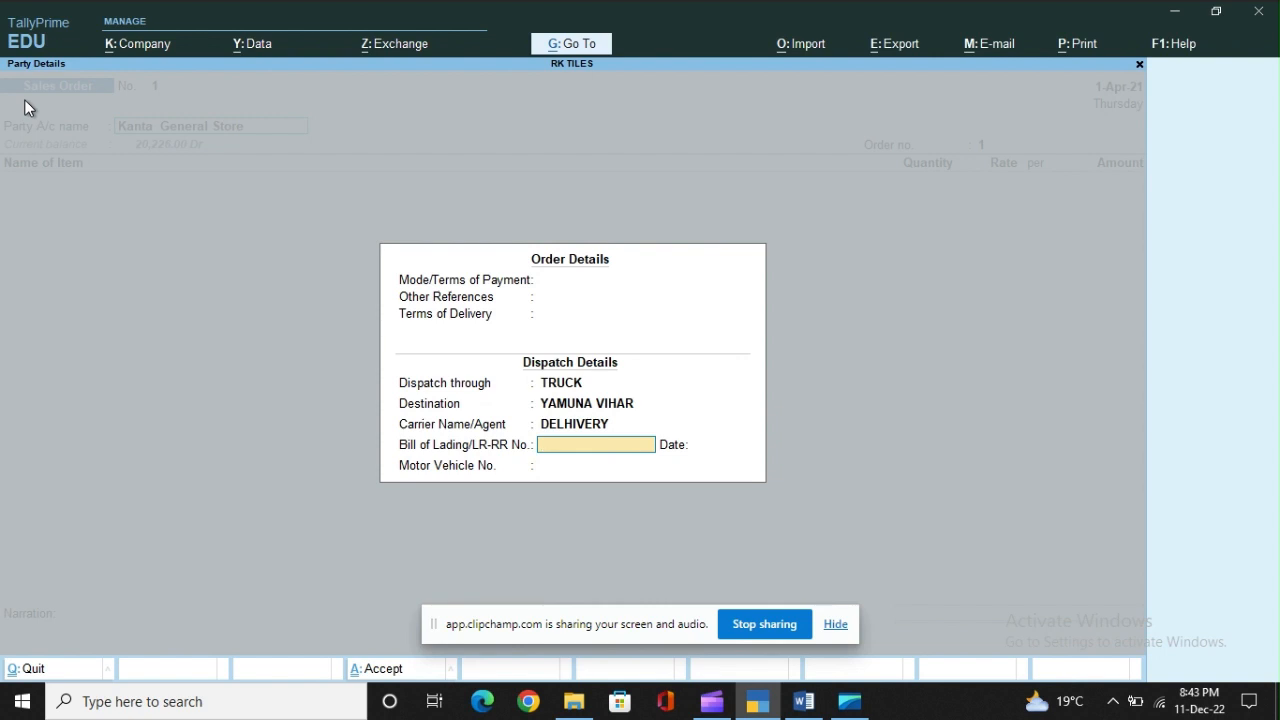
Step: Leave the bill of lading number, its date and the motor vehicle number blank, and finish the dispatch details
key(Return)
key(Return)
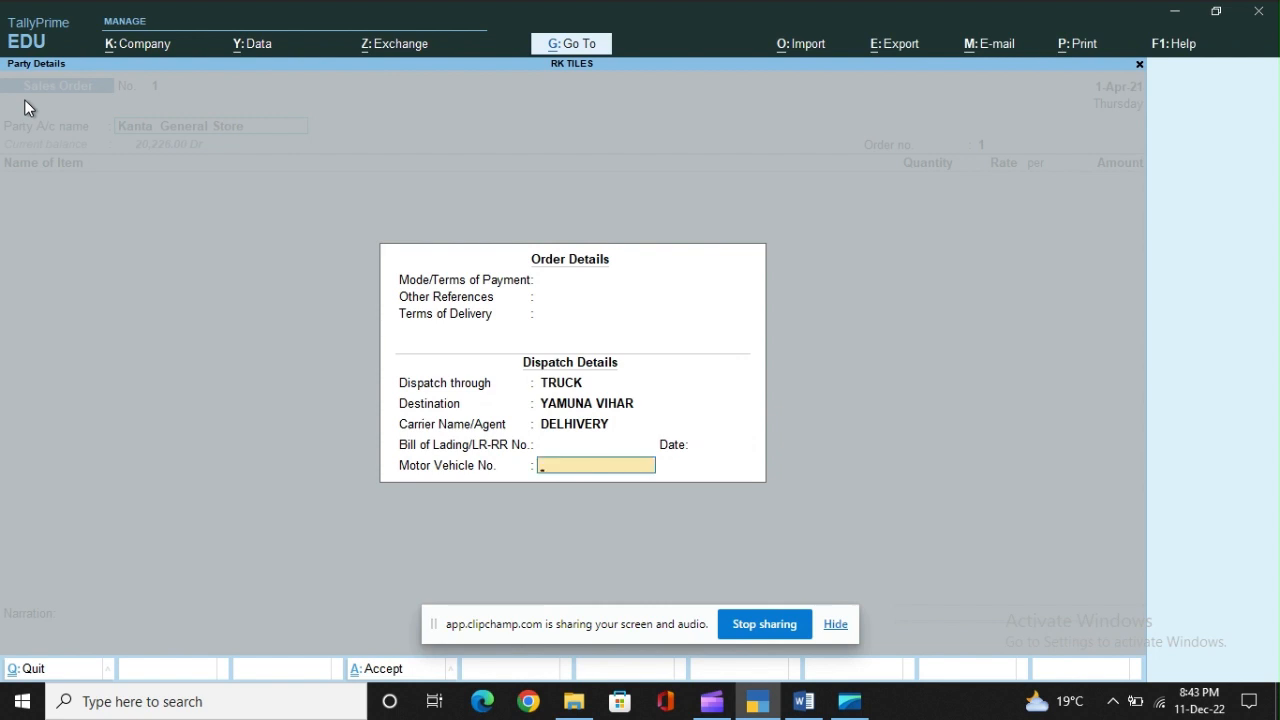
key(Return)
key(Return)
key(Return)
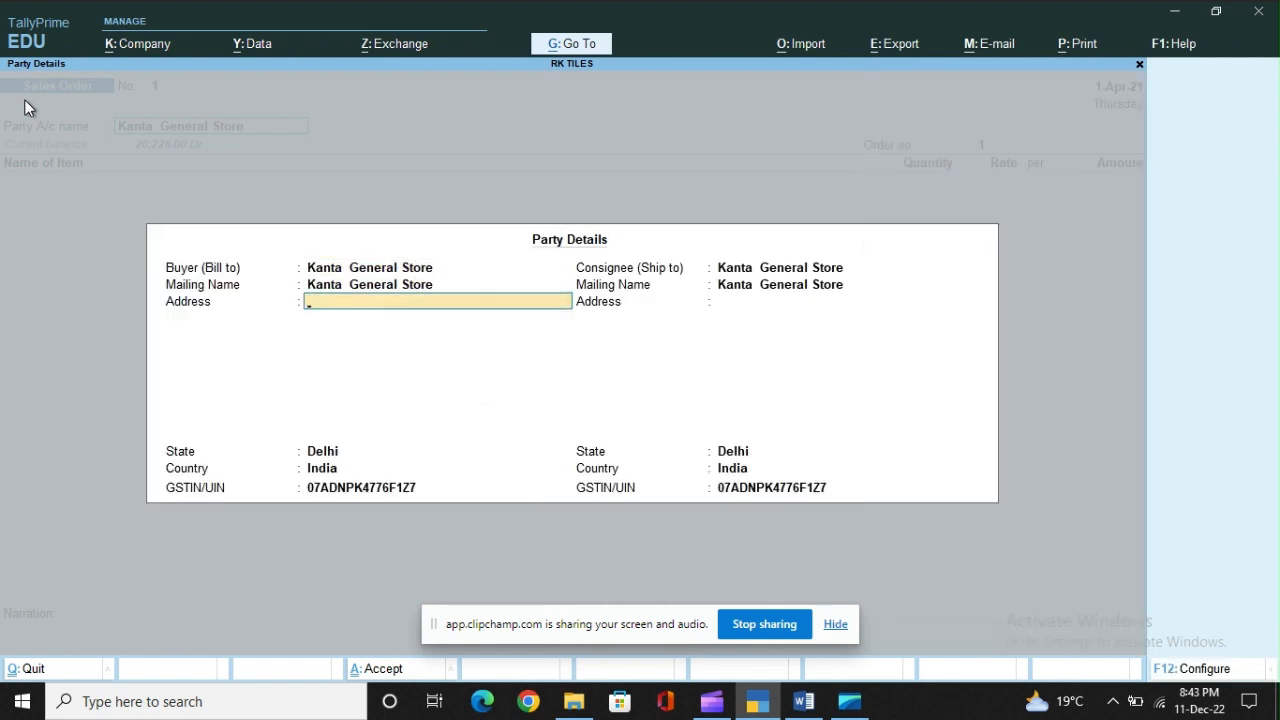
Step: Accept the default buyer and consignee details for Kanta General Store, and add the prefix SO to the order number
key(Return)
key(Return)
key(Return)
key(Return)
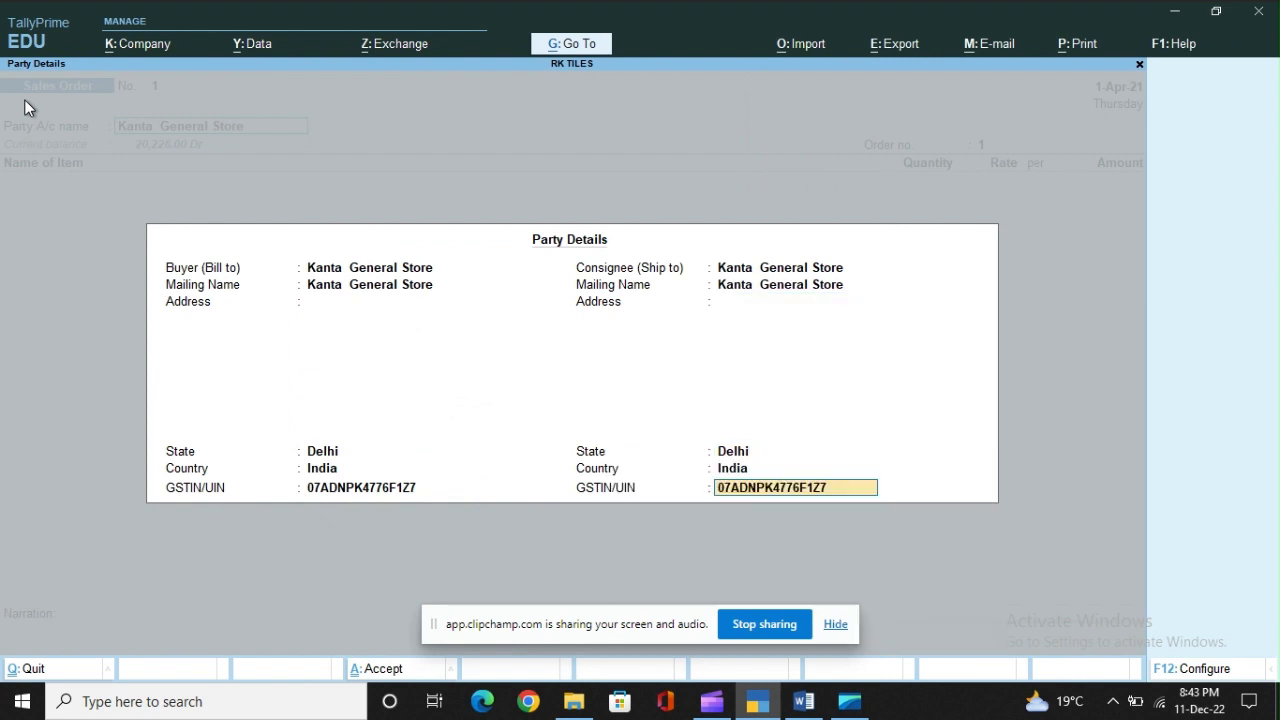
key(Return)
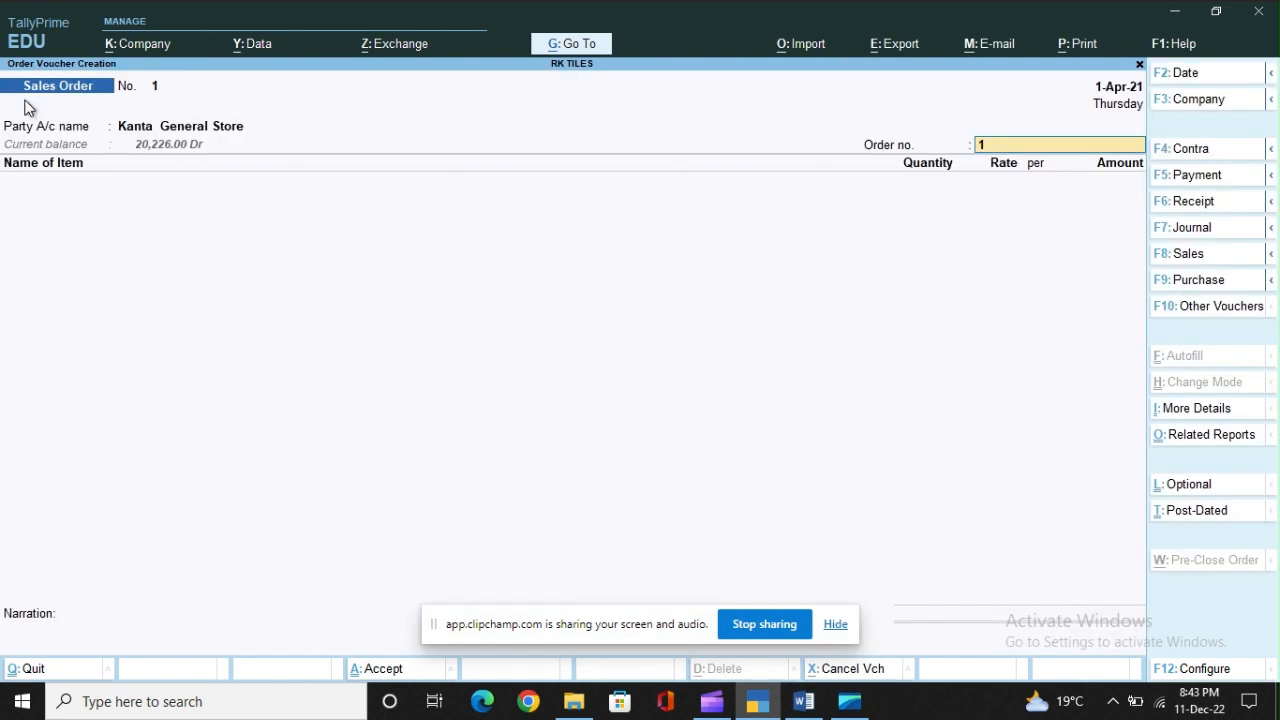
text(SO)
key(Return)
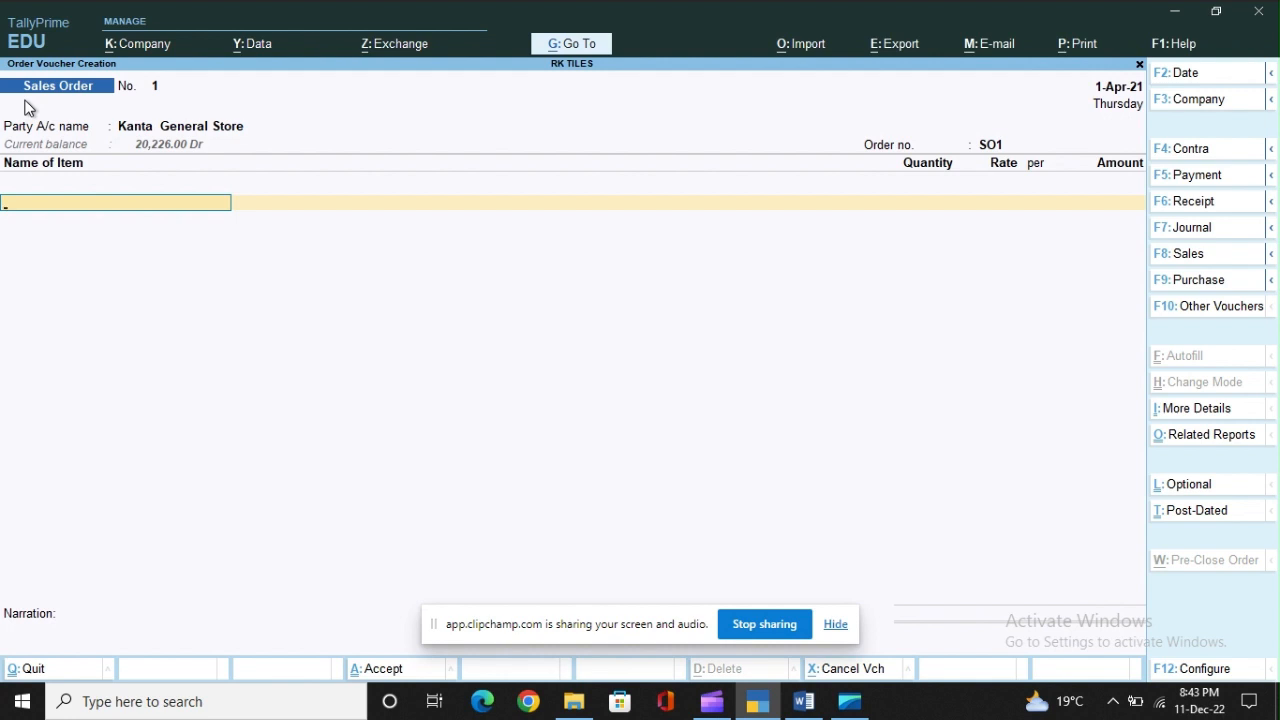
Step: Check exercise 38's items in Word, return to TallyPrime, and add DIARY MILK due on 1-Apr-21 from SELLING GODOWN
key(alt+Tab)
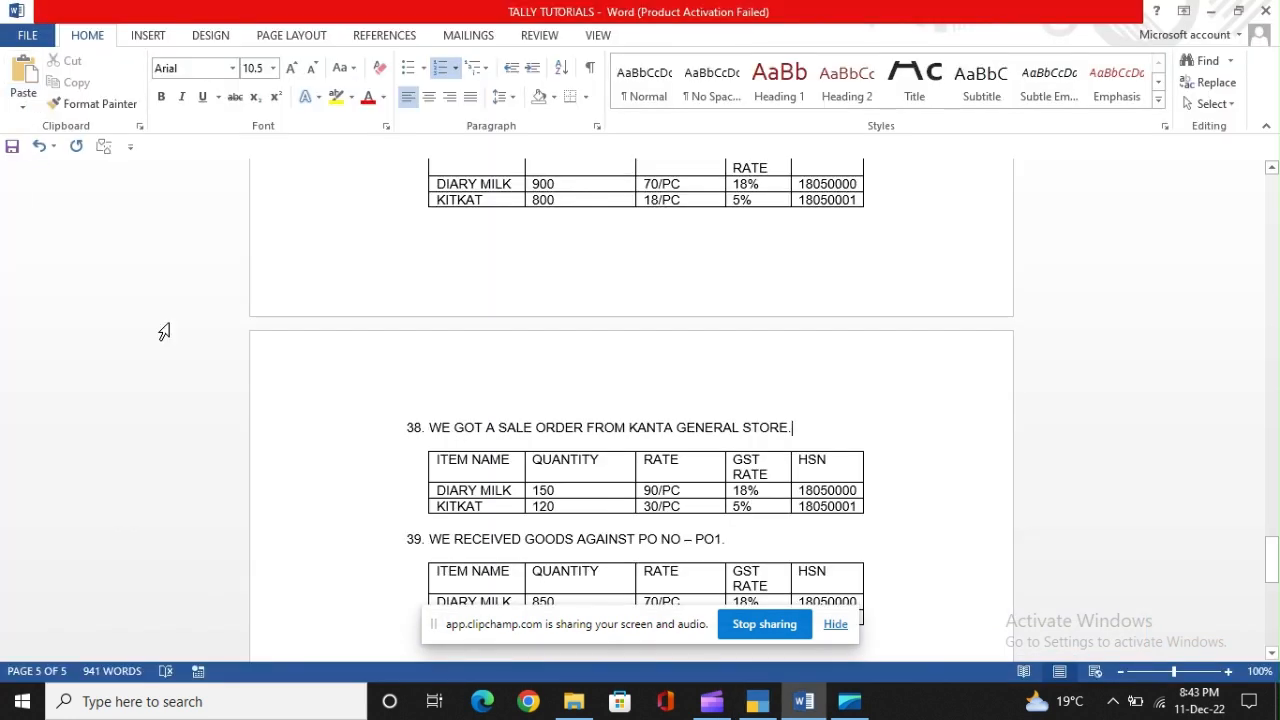
scroll(450, 380, down, 2)
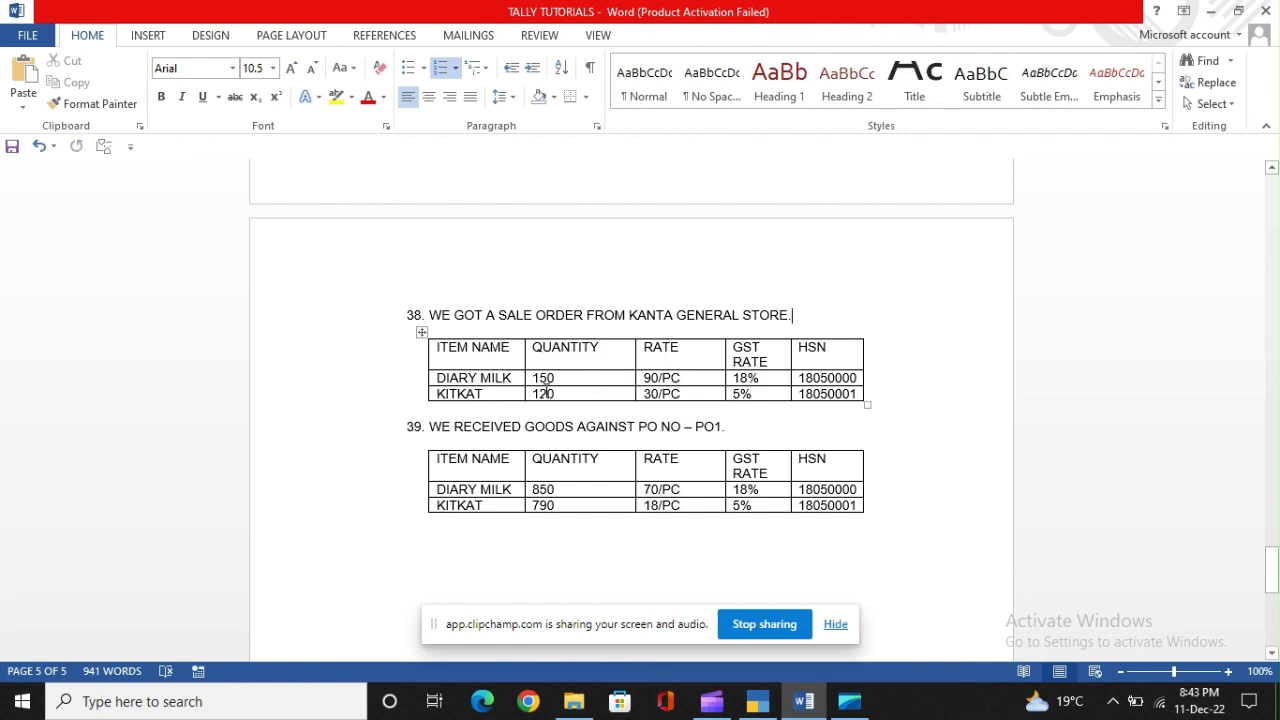
key(alt+Tab)
text(Da)
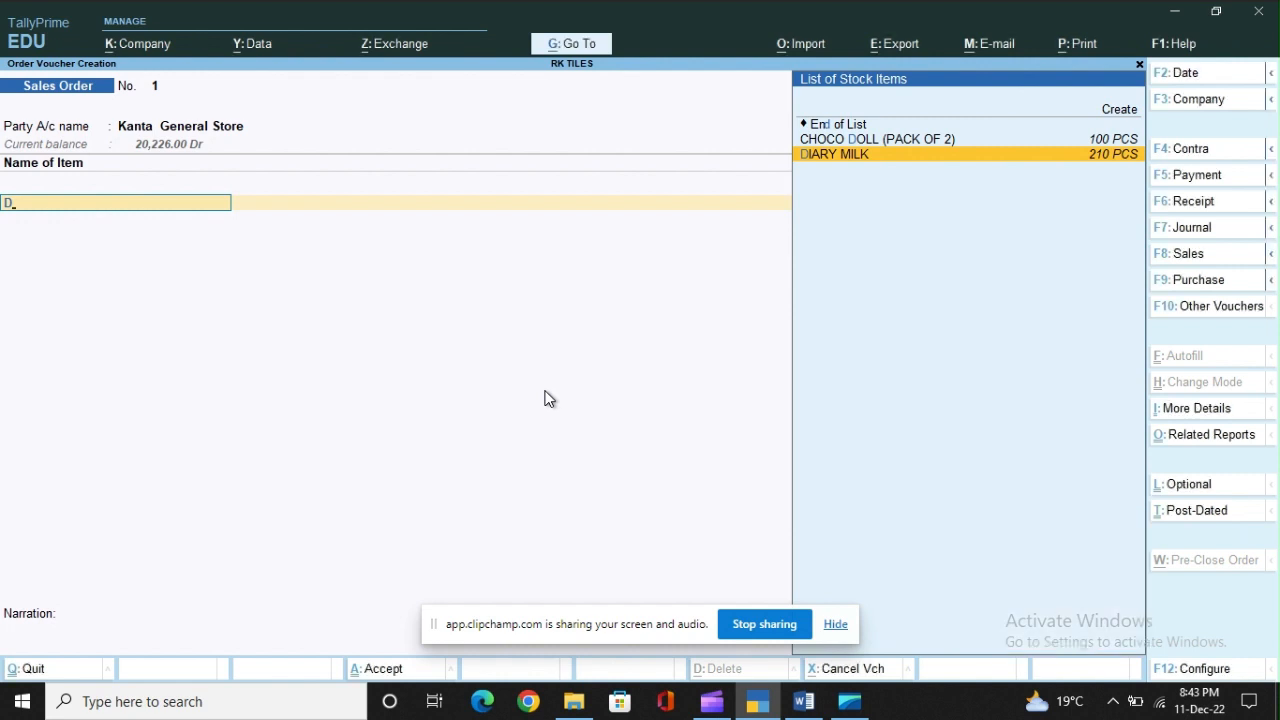
key(Return)
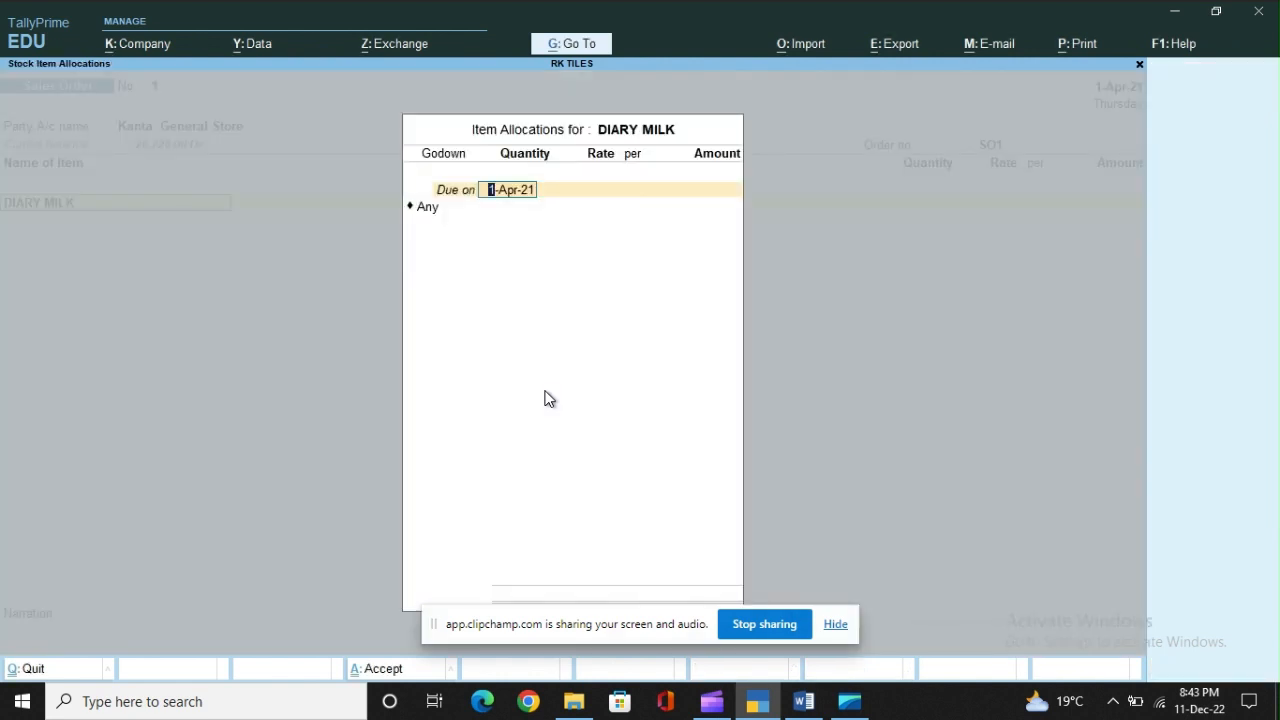
key(Return)
text(S)
key(Return)
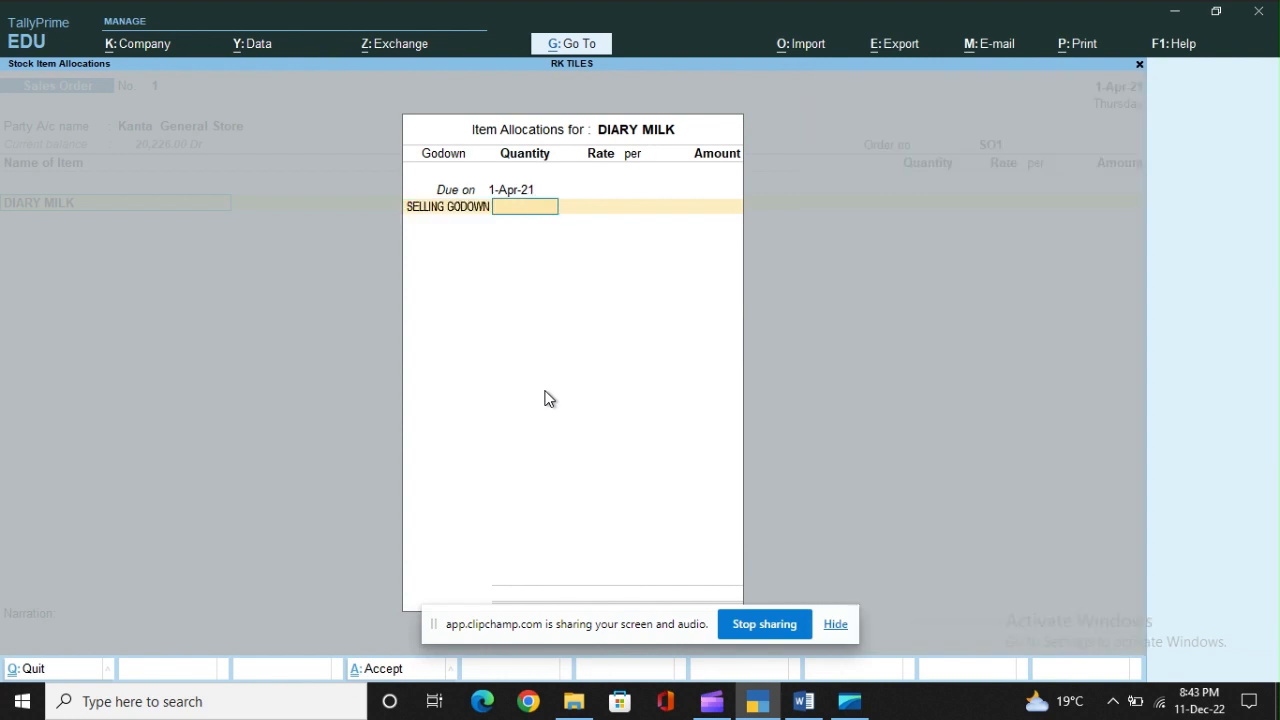
Step: Set the DIARY MILK quantity to 150 PCS, keep the rate of 90.00 per piece, and accept the item allocation
key(alt+Tab)
key(alt+Tab)
text(150)
key(Return)
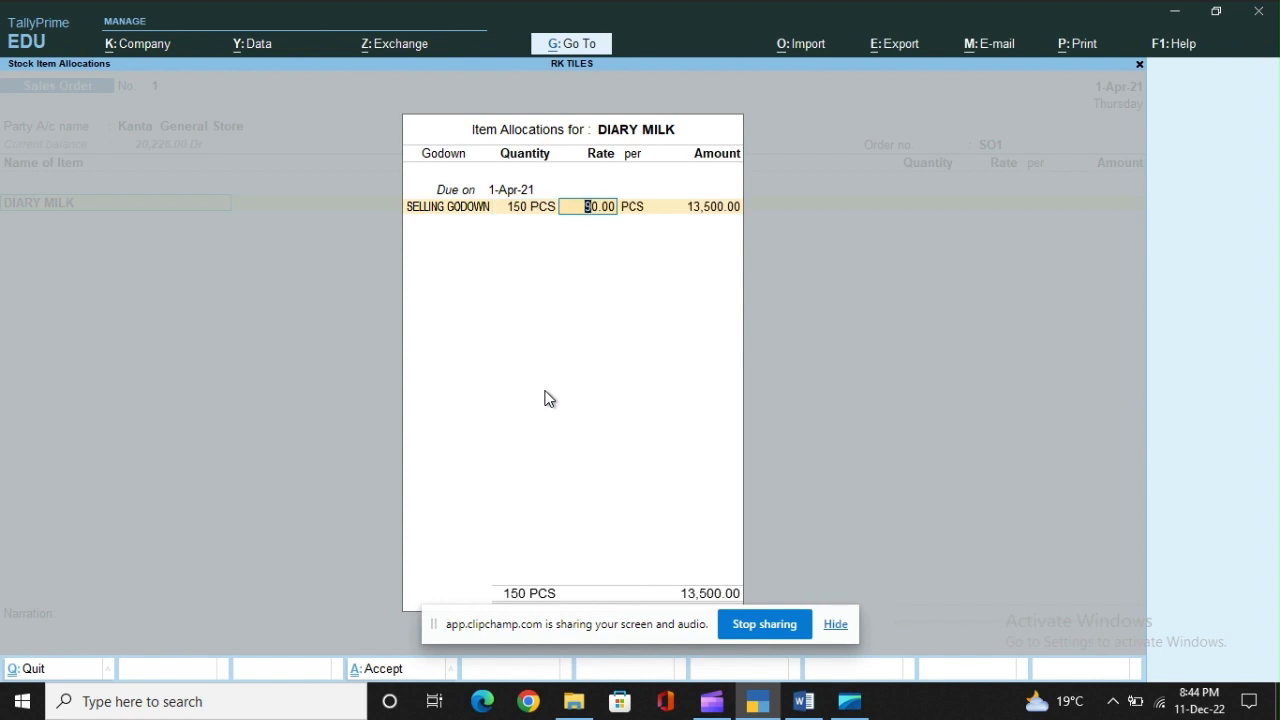
key(Return)
key(Return)
key(Return)
key(Return)
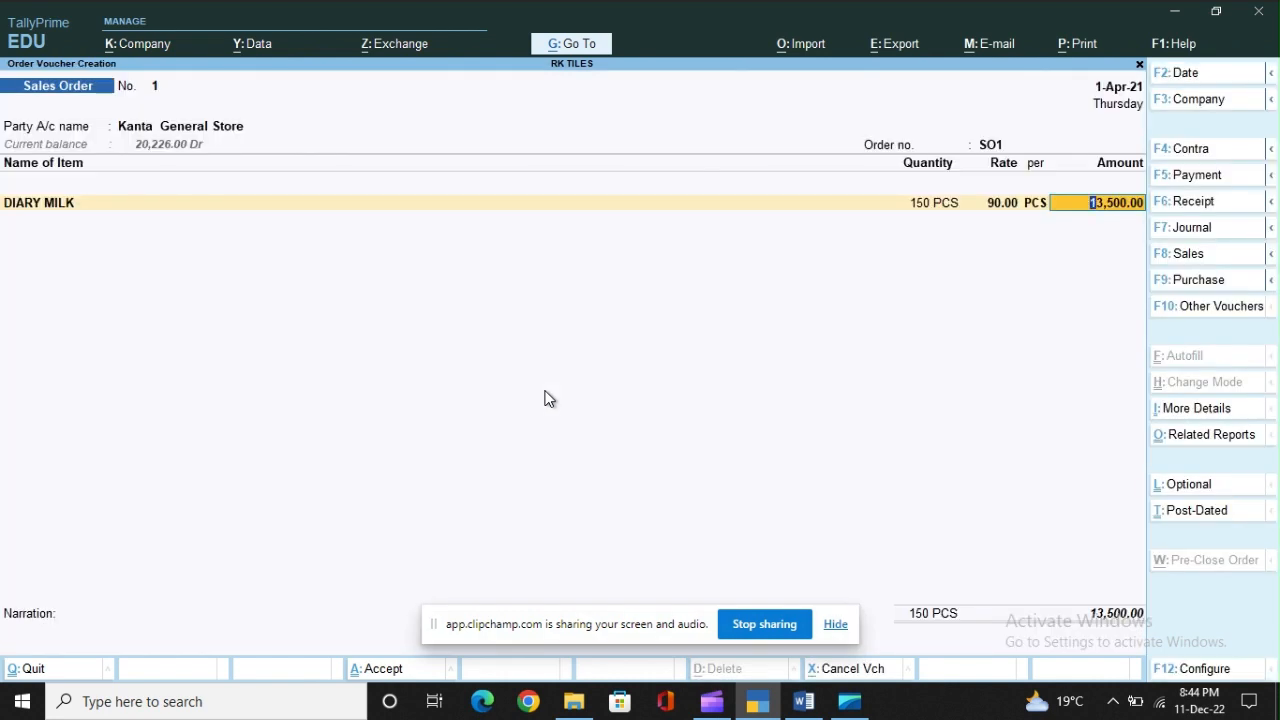
key(Return)
key(Return)
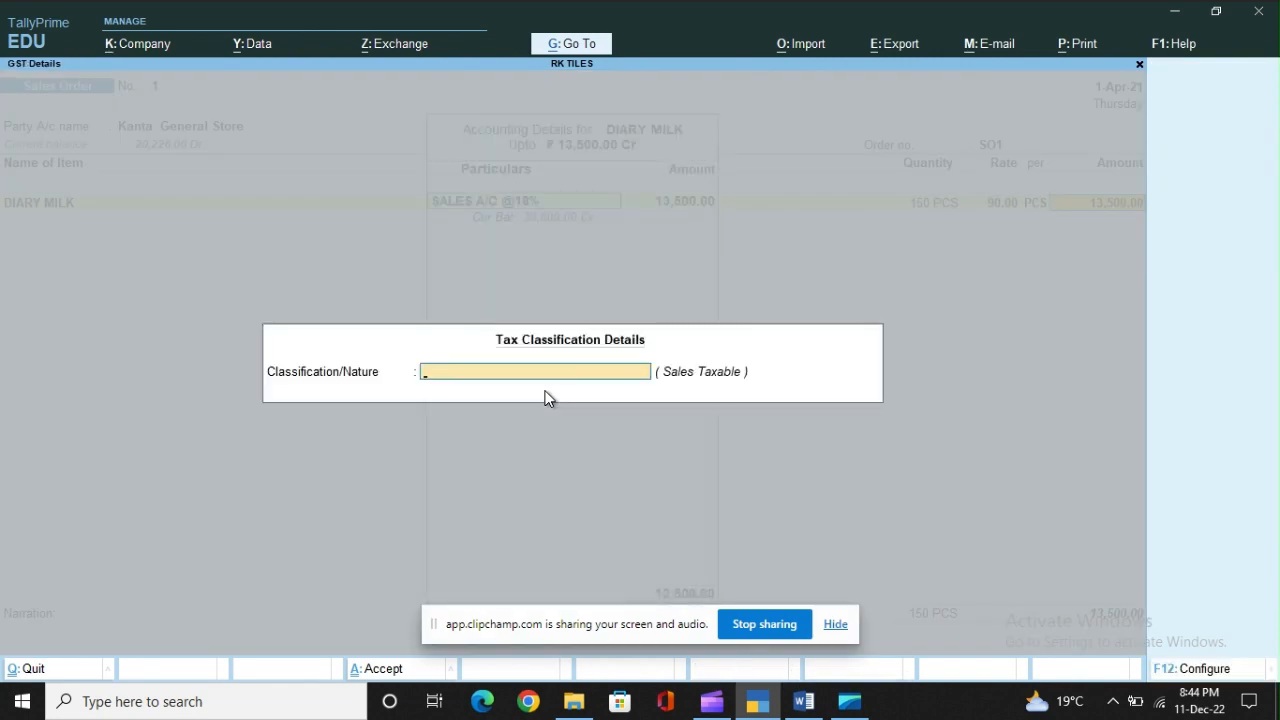
text(SAL)
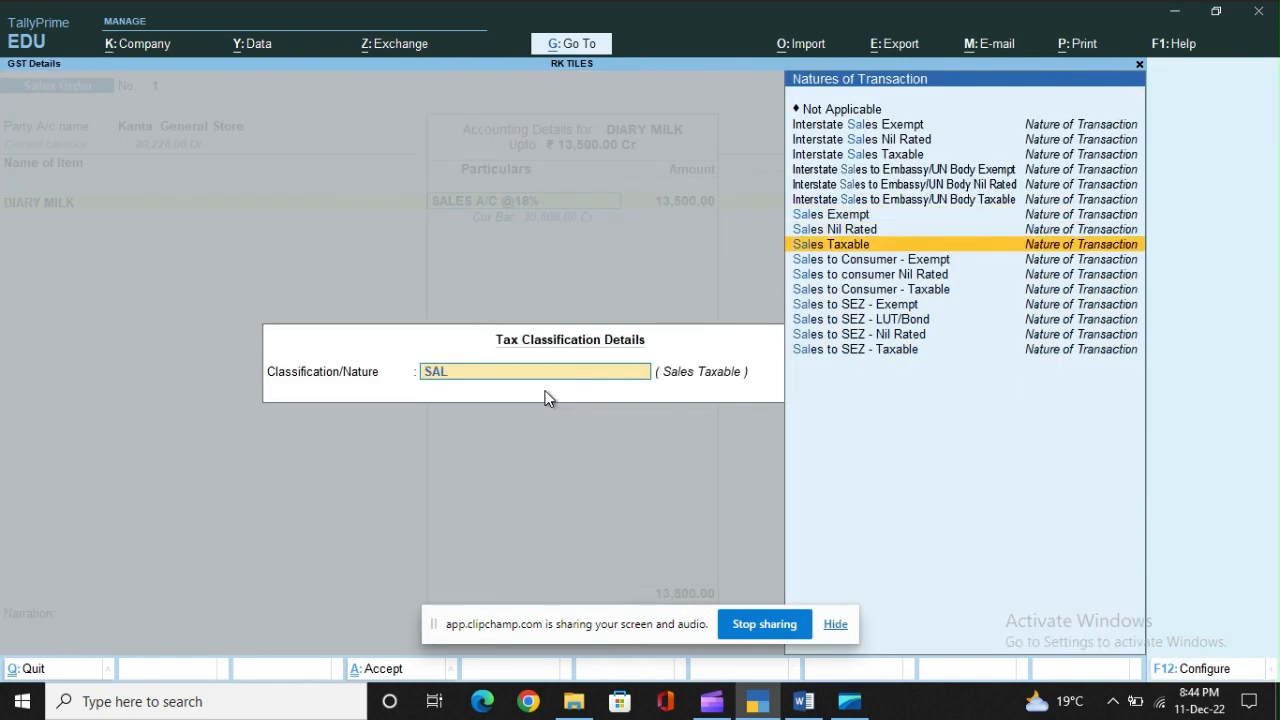
key(Return)
key(Return)
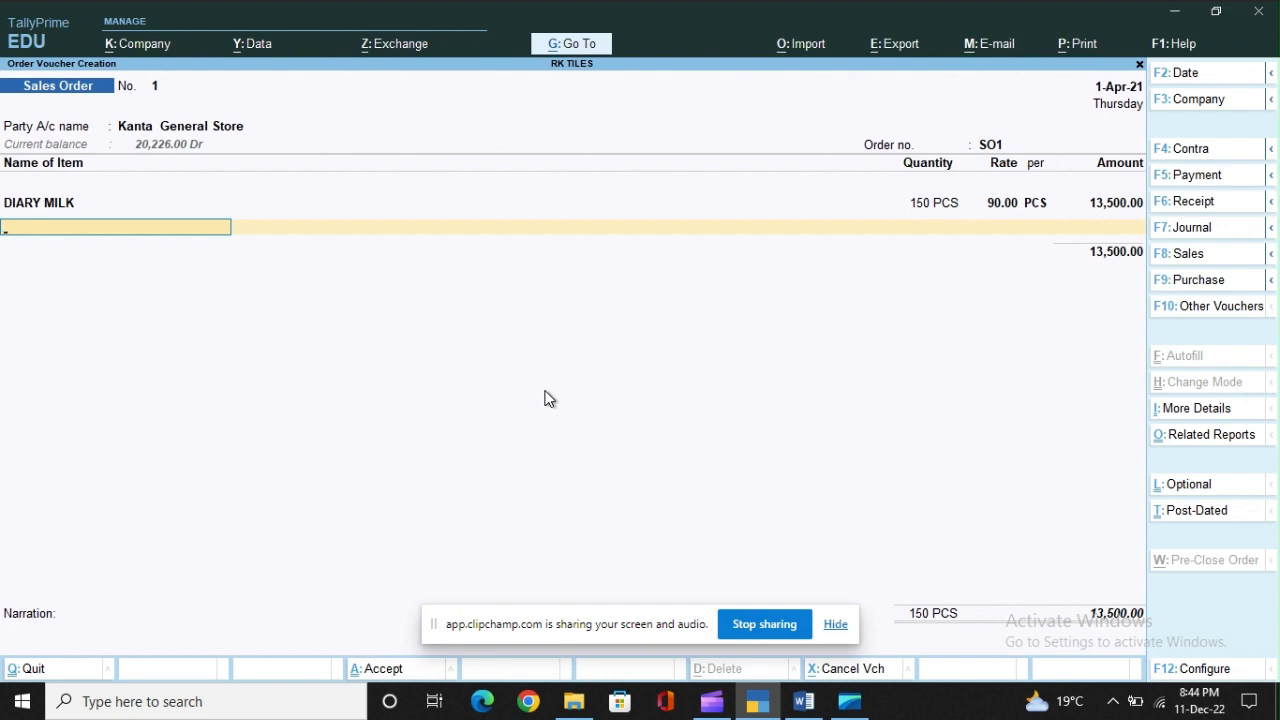
Step: Add KITKAT as the second item, due on 1-Apr-21 from SELLING GODOWN
text(ki)
key(Return)
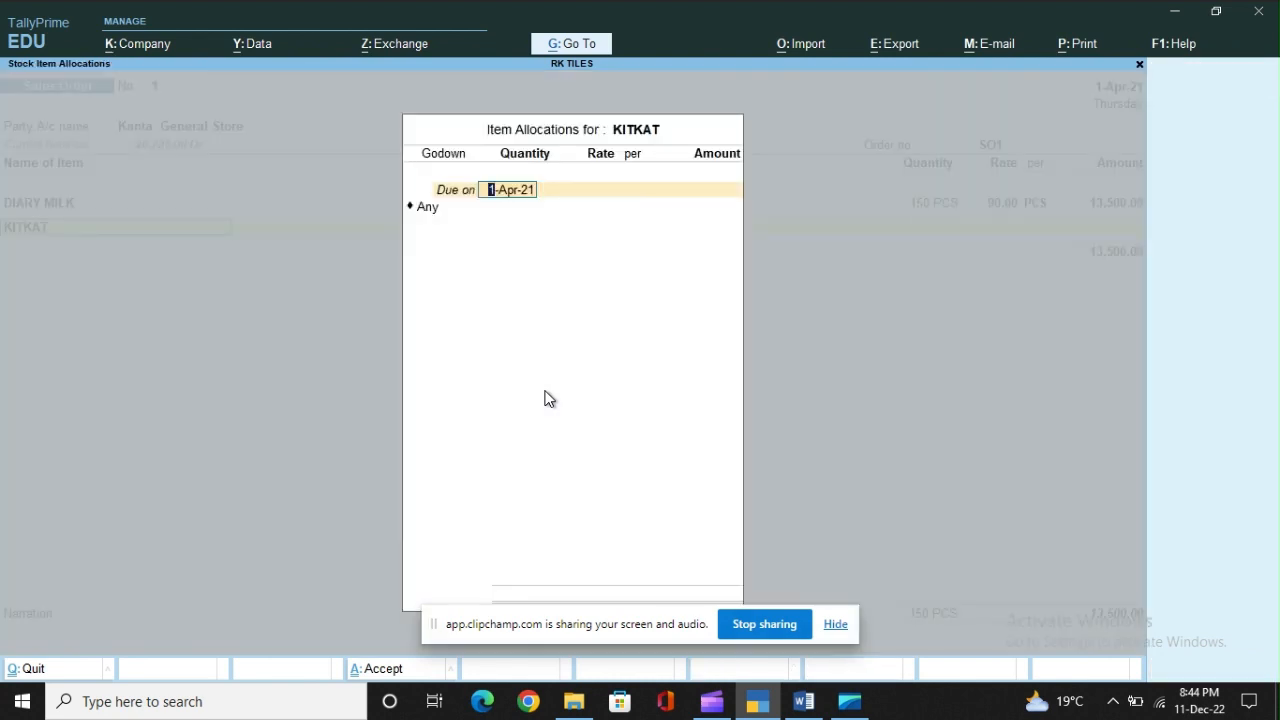
key(Return)
text(s)
key(Return)
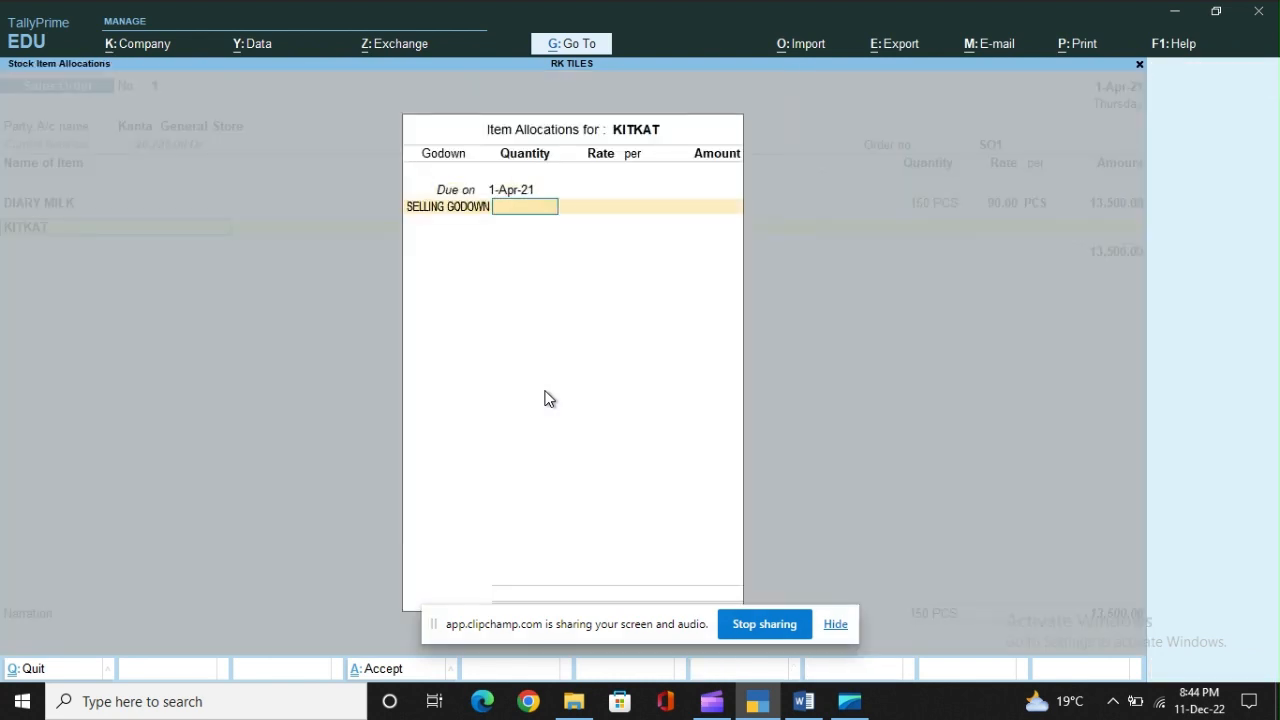
Step: Check the KITKAT quantity in Word, return to TallyPrime, and enter 120 PCS at 30.00 per piece
key(alt+Tab)
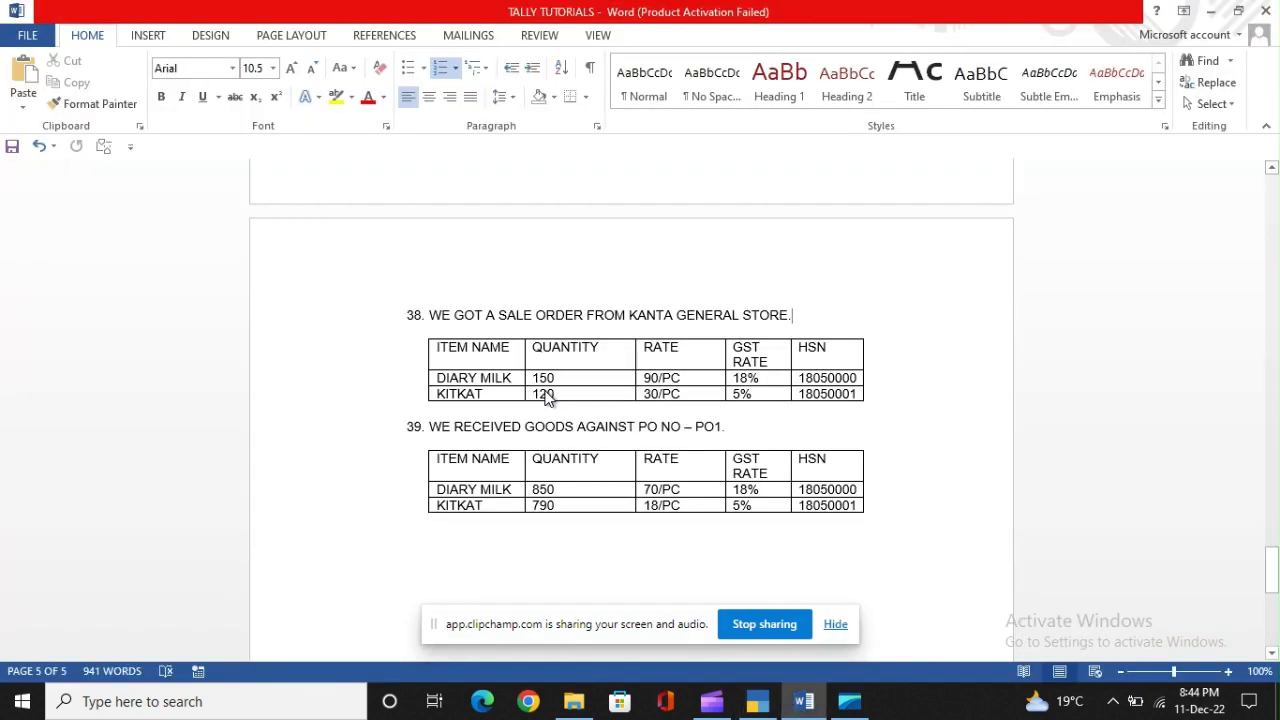
key(alt+Tab)
text(120)
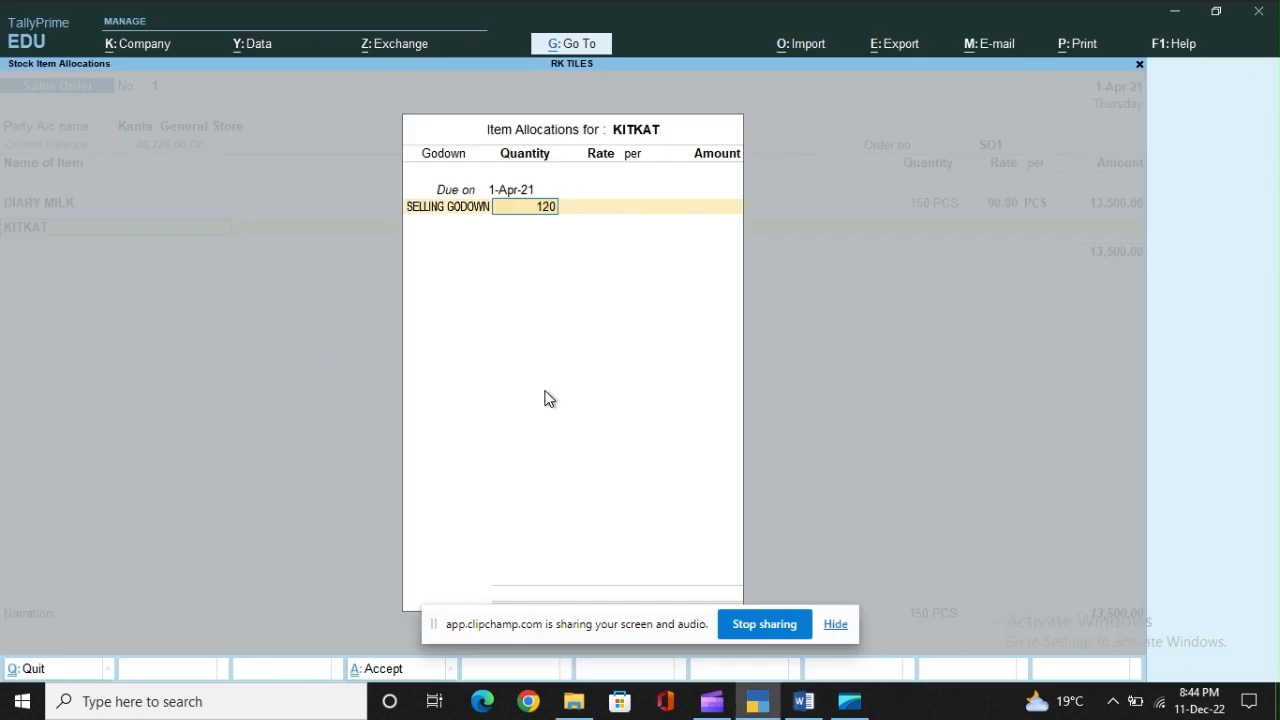
key(Return)
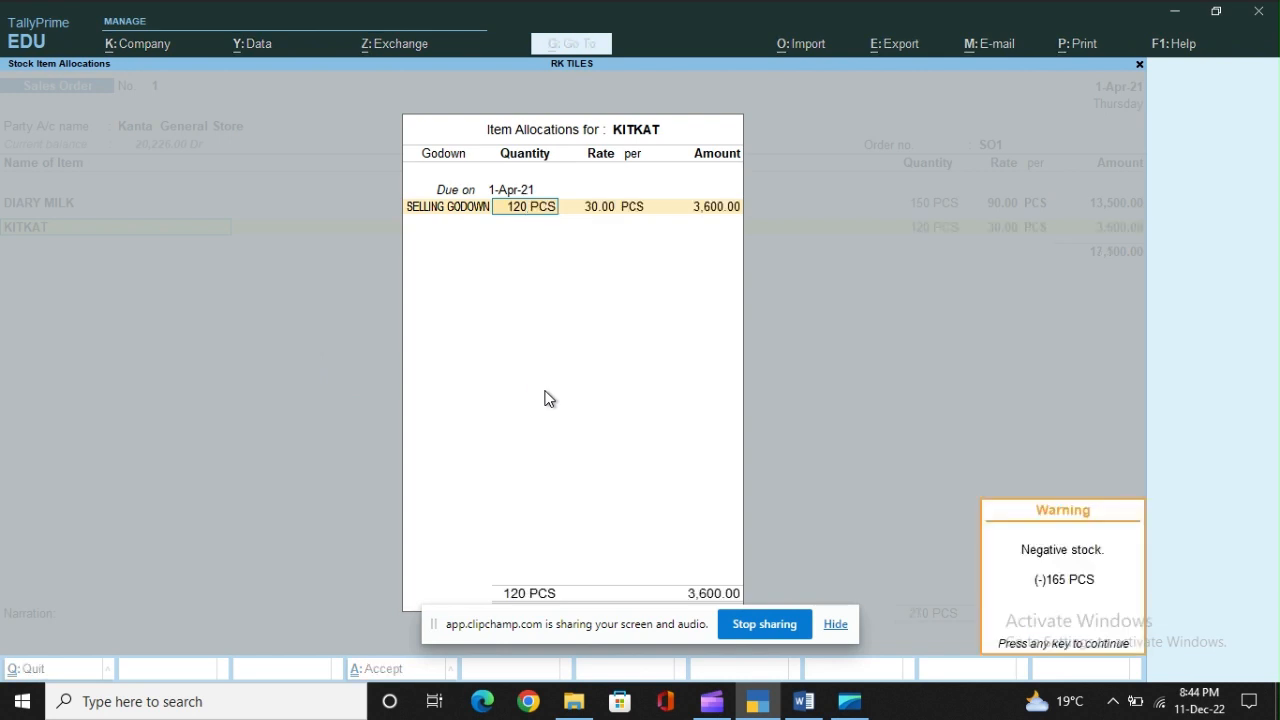
key(Return)
key(Return)
key(Return)
key(Return)
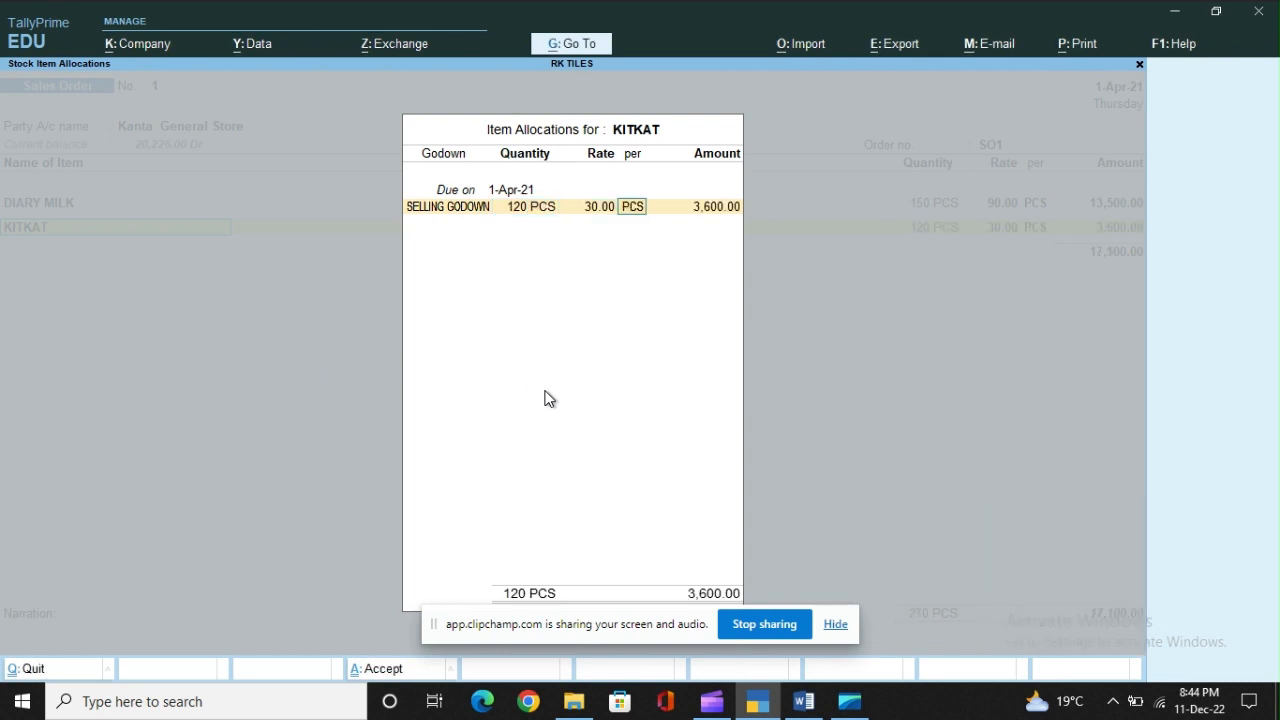
key(Return)
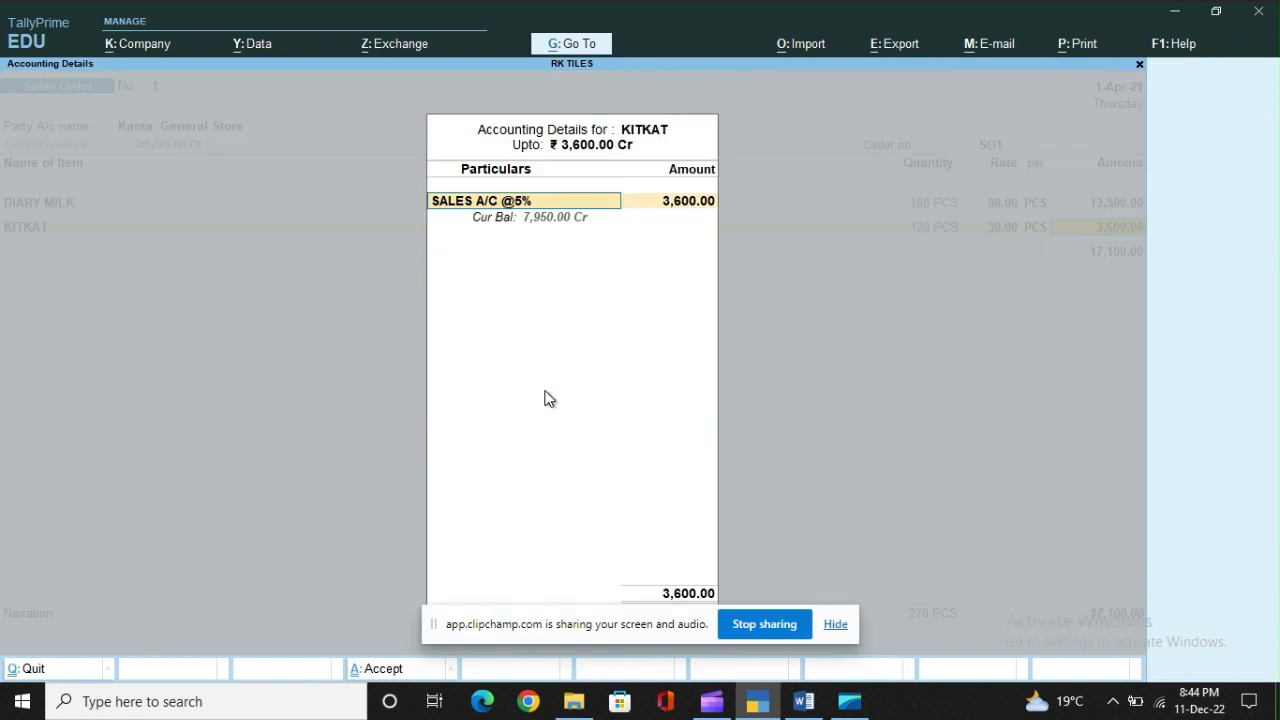
Step: Allocate KITKAT to SALES A/C @5% with the tax classification Sales Taxable, and accept its amount
key(Return)
text(SAL)
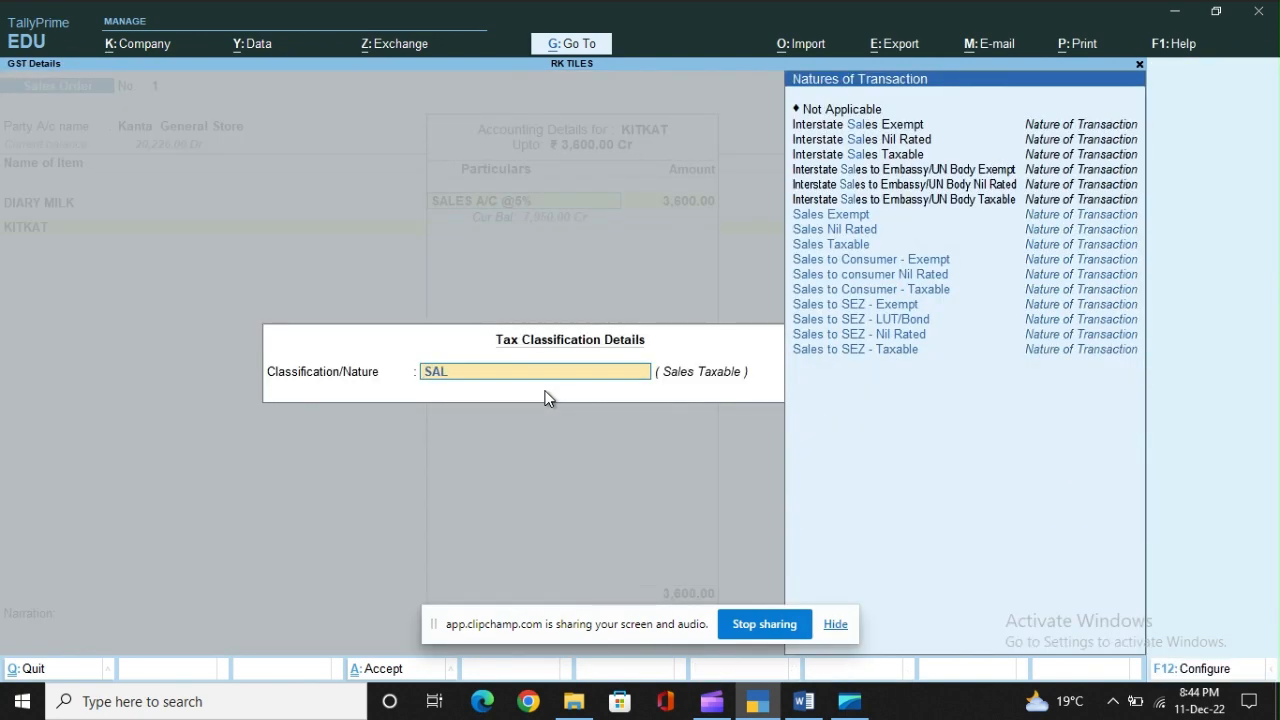
key(Down)
key(Down)
key(Down)
key(Return)
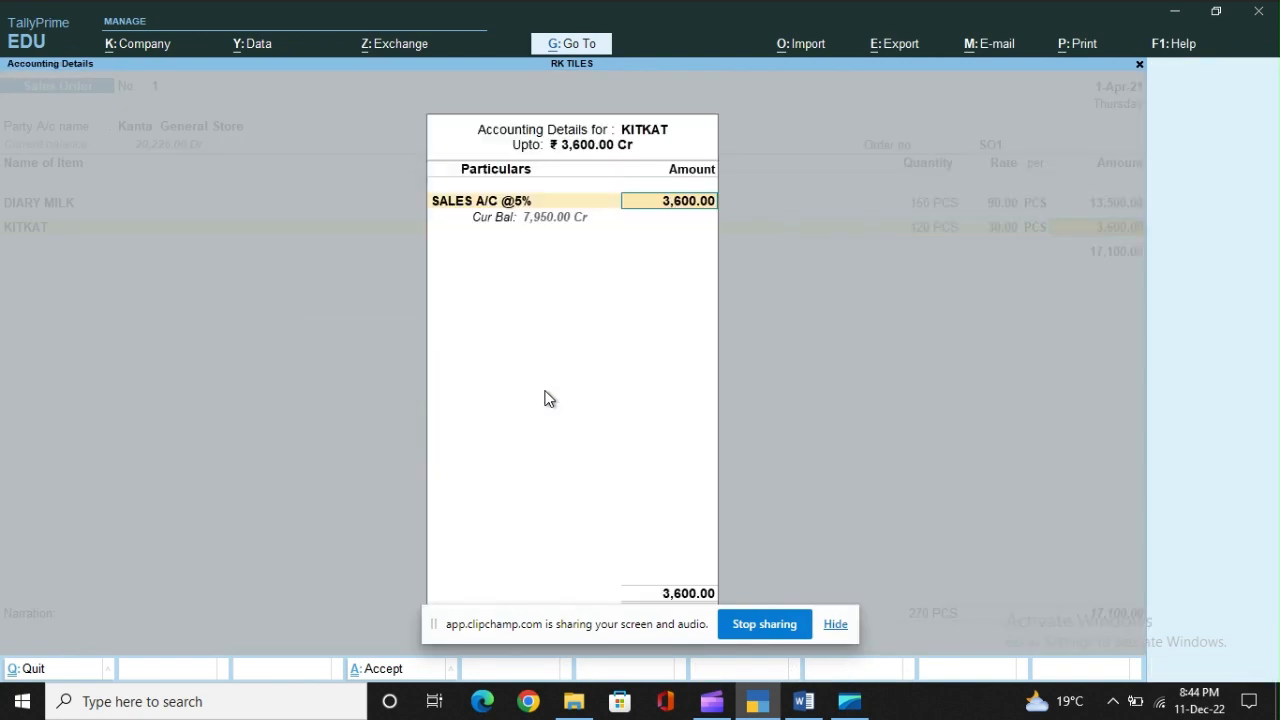
key(Return)
key(Return)
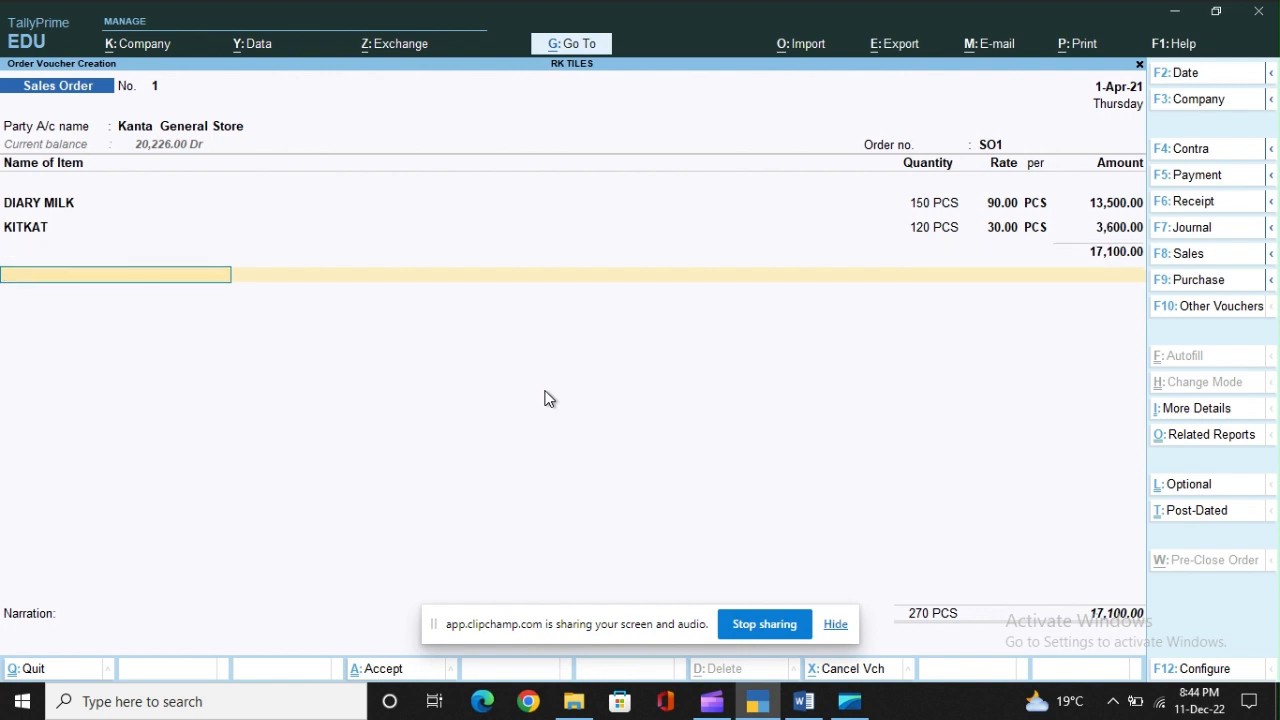
Step: End the item list, enter the narration BEING SALE ORDER RECEIVED. and save the Kanta General Store sales order
key(Return)
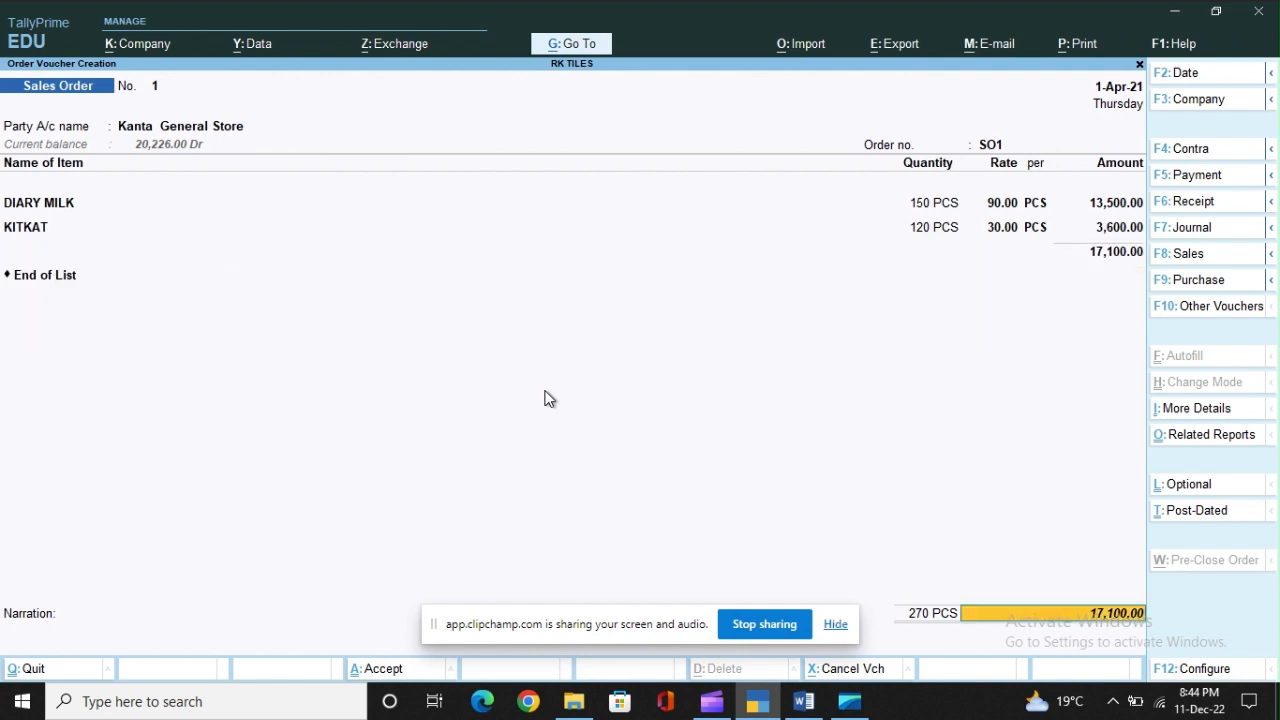
key(Return)
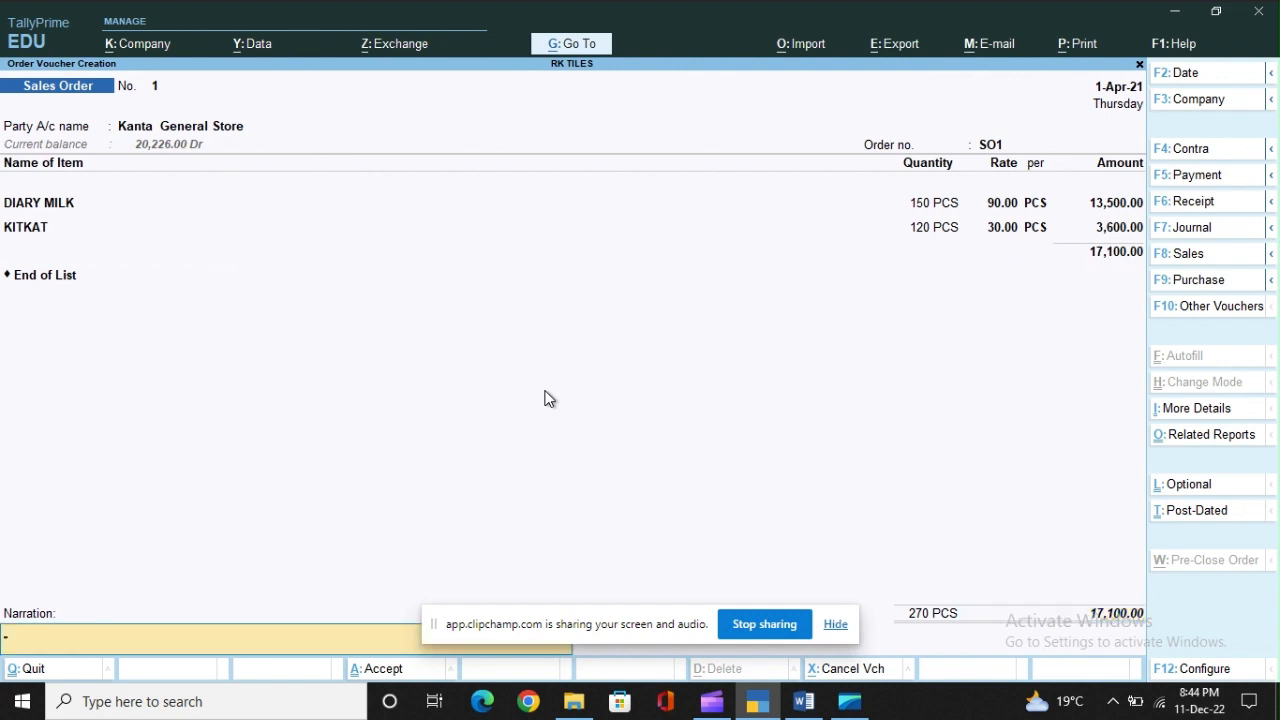
text(BEING GOODS)
key(BackSpace)
key(BackSpace)
key(BackSpace)
key(BackSpace)
key(BackSpace)
key(BackSpace)
text(SALE ORDER)
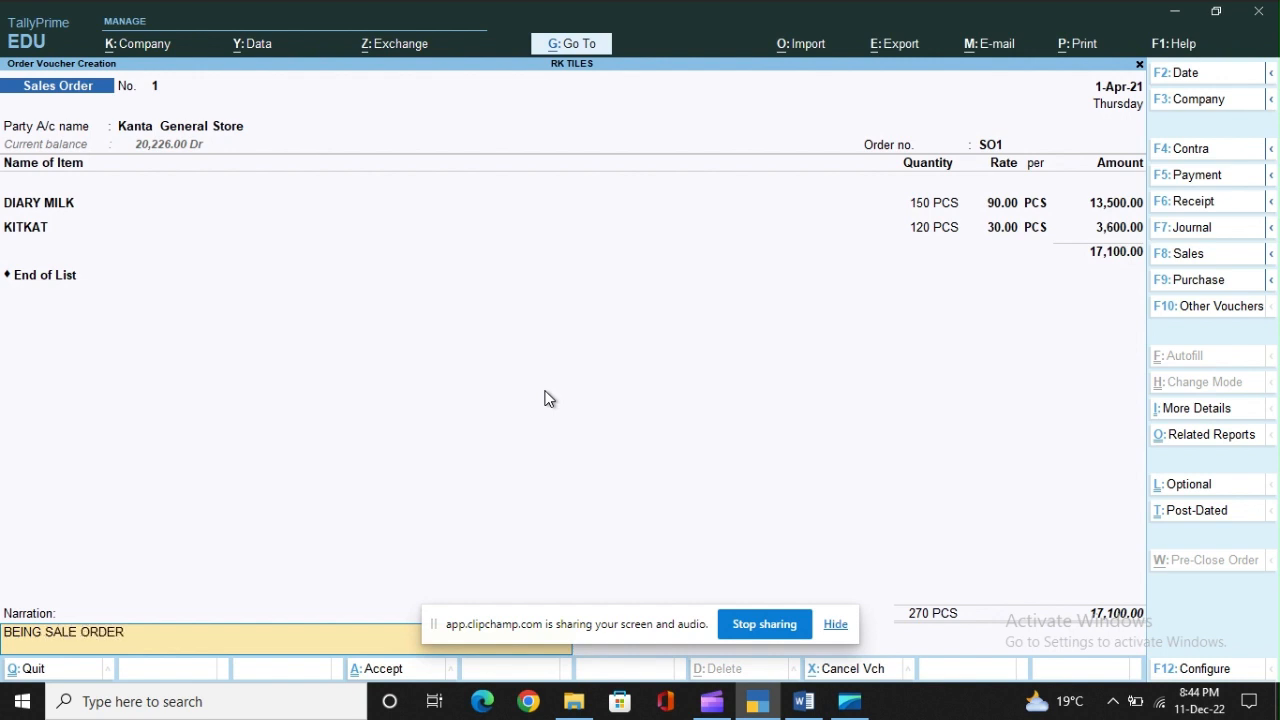
text( RECEIVED.)
key(Return)
key(Return)
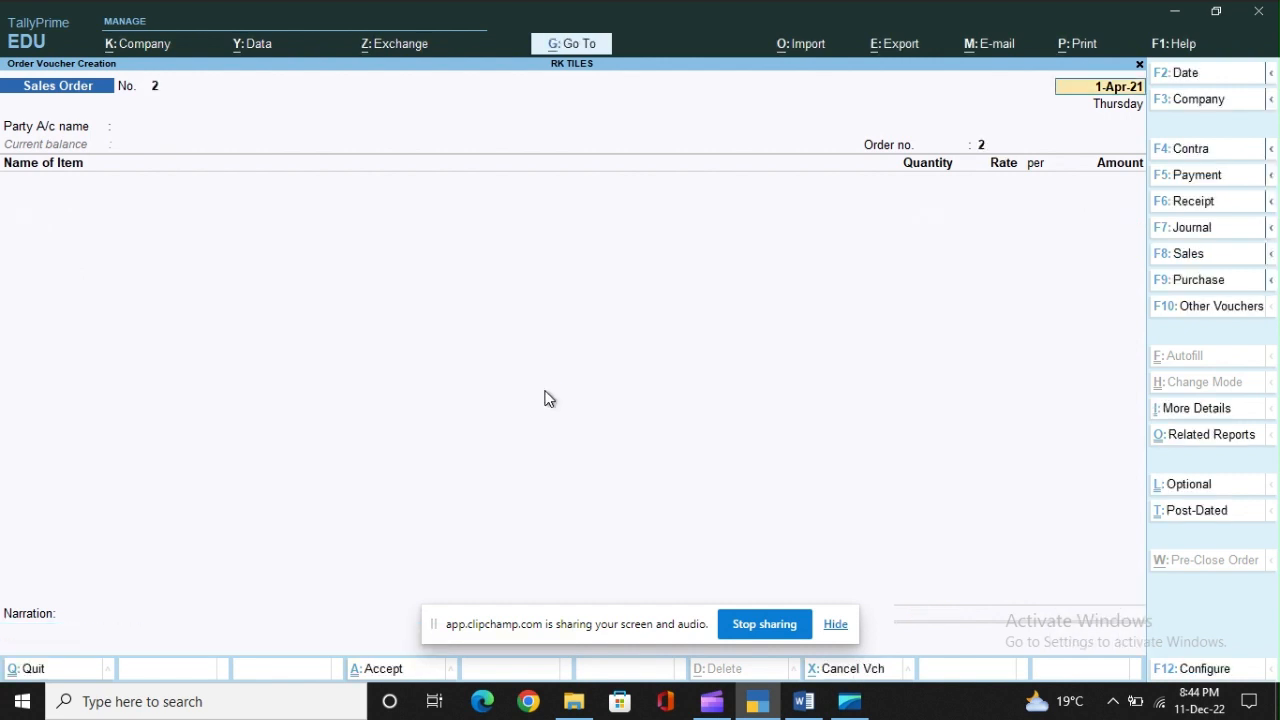
Step: Leave the blank sales order voucher and open the Inventory Books among the additional reports
key(BackSpace)
key(Escape)
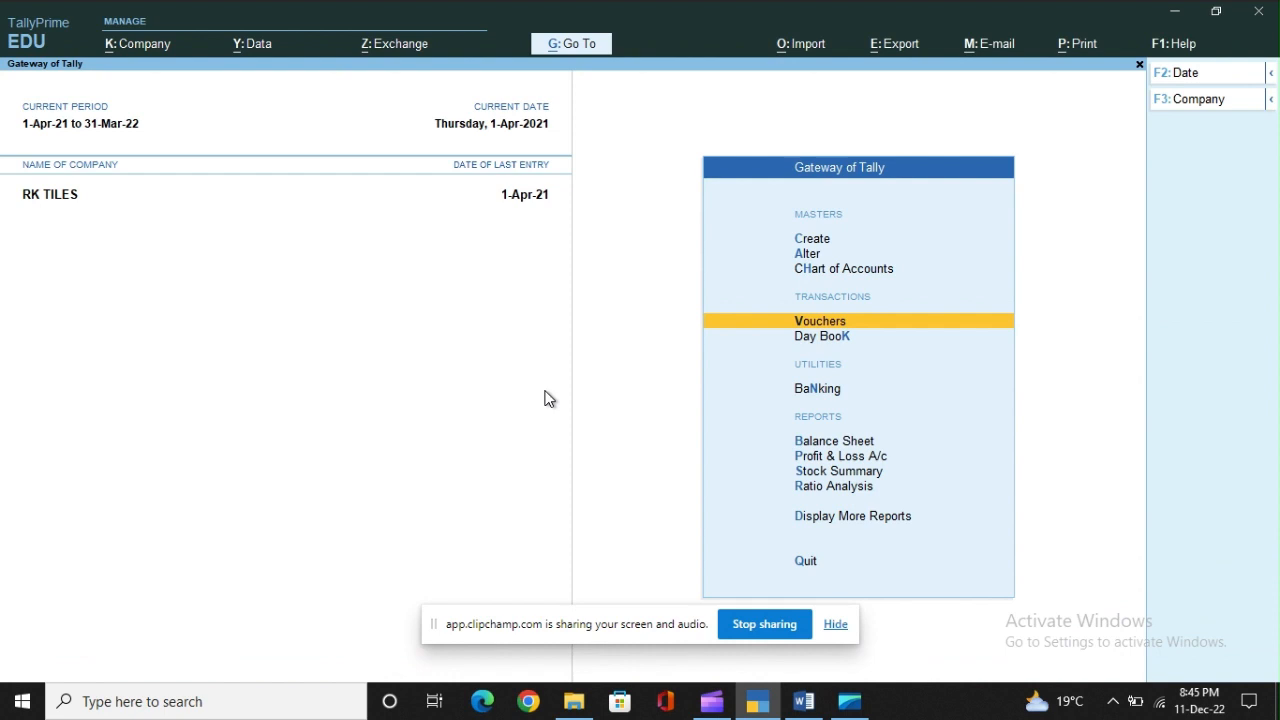
key(d)
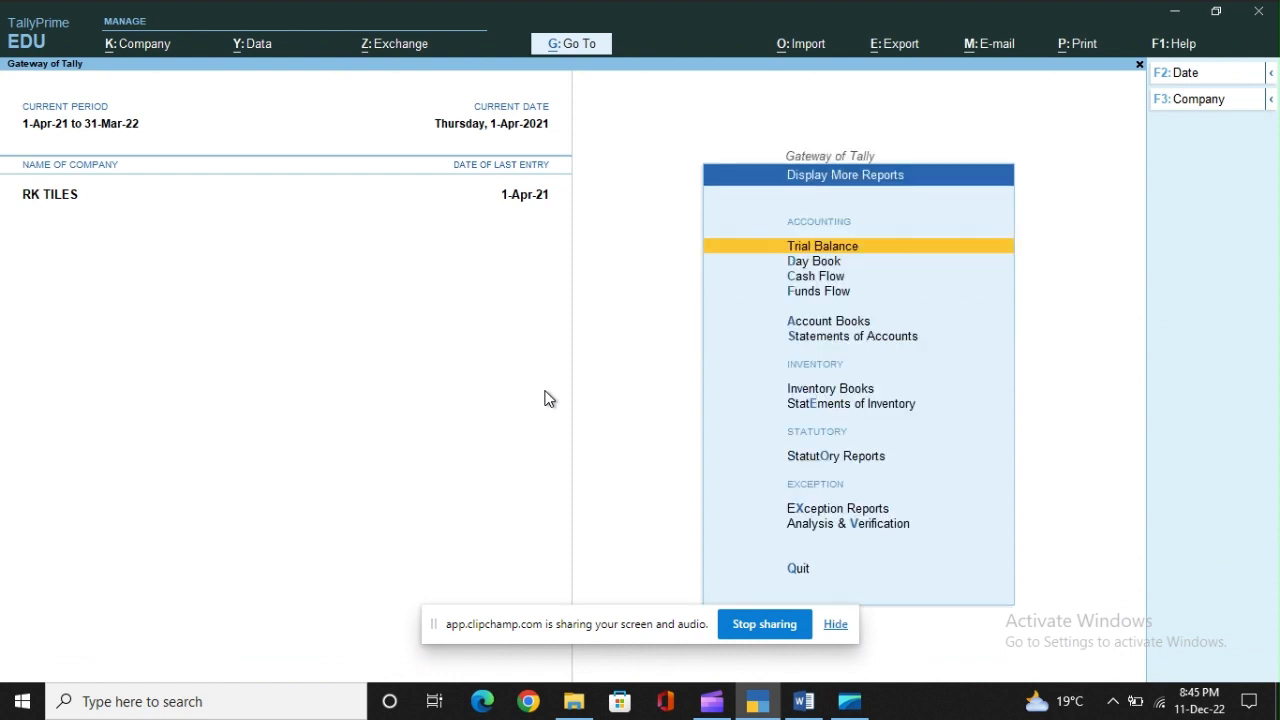
key(Down)
key(Down)
key(Down)
key(Down)
key(Down)
key(Down)
key(Down)
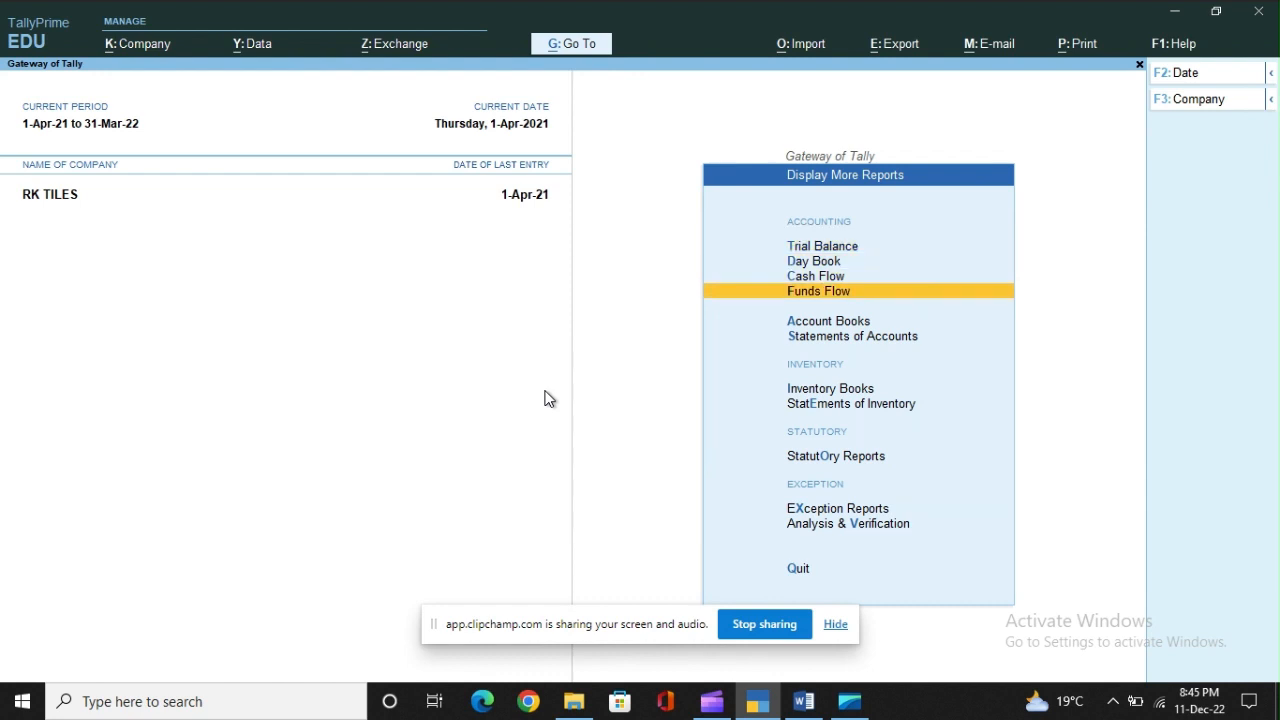
key(Up)
key(Return)
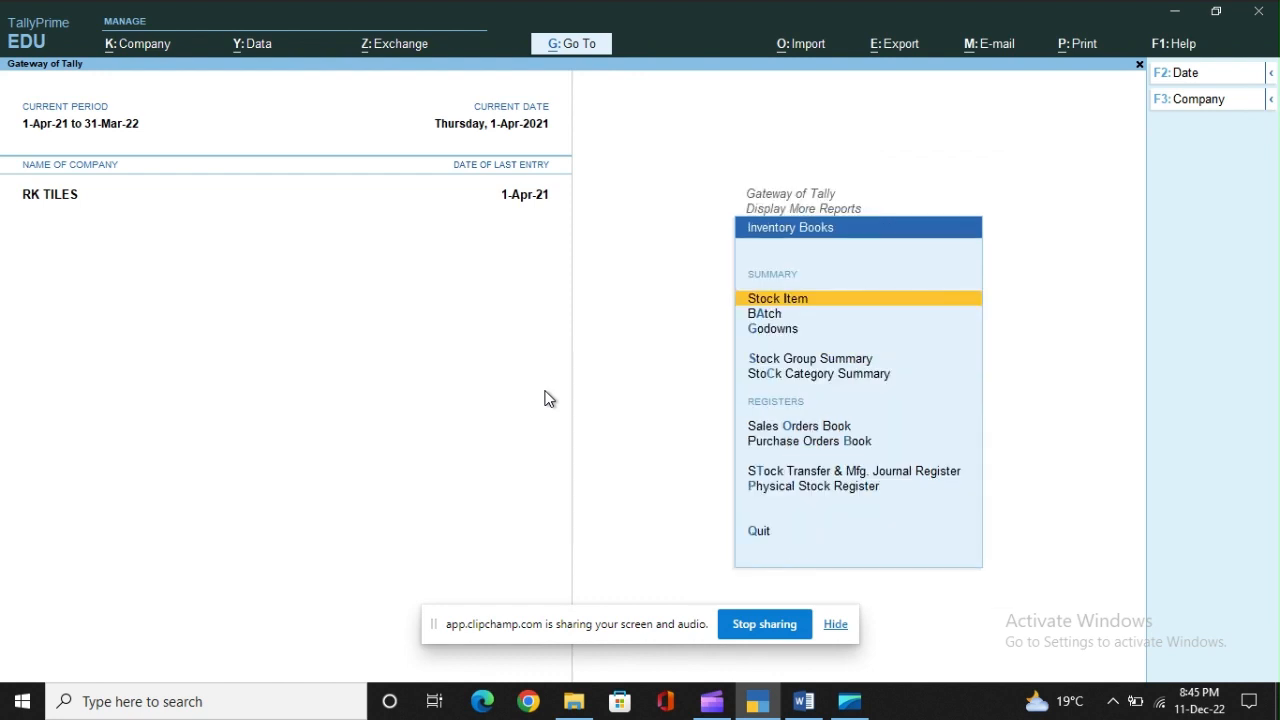
Step: Open the Sales Orders Book to review the recorded sales orders by month
key(Down)
key(Down)
key(Down)
key(Down)
key(Down)
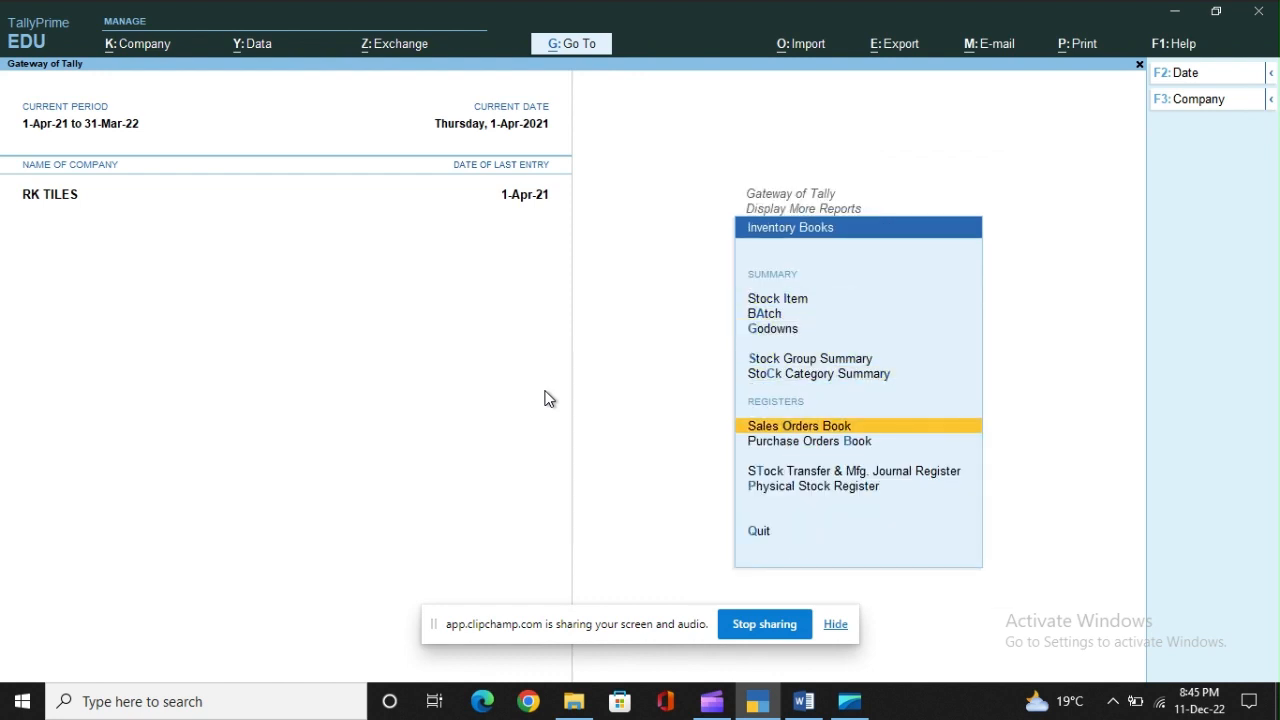
key(Return)
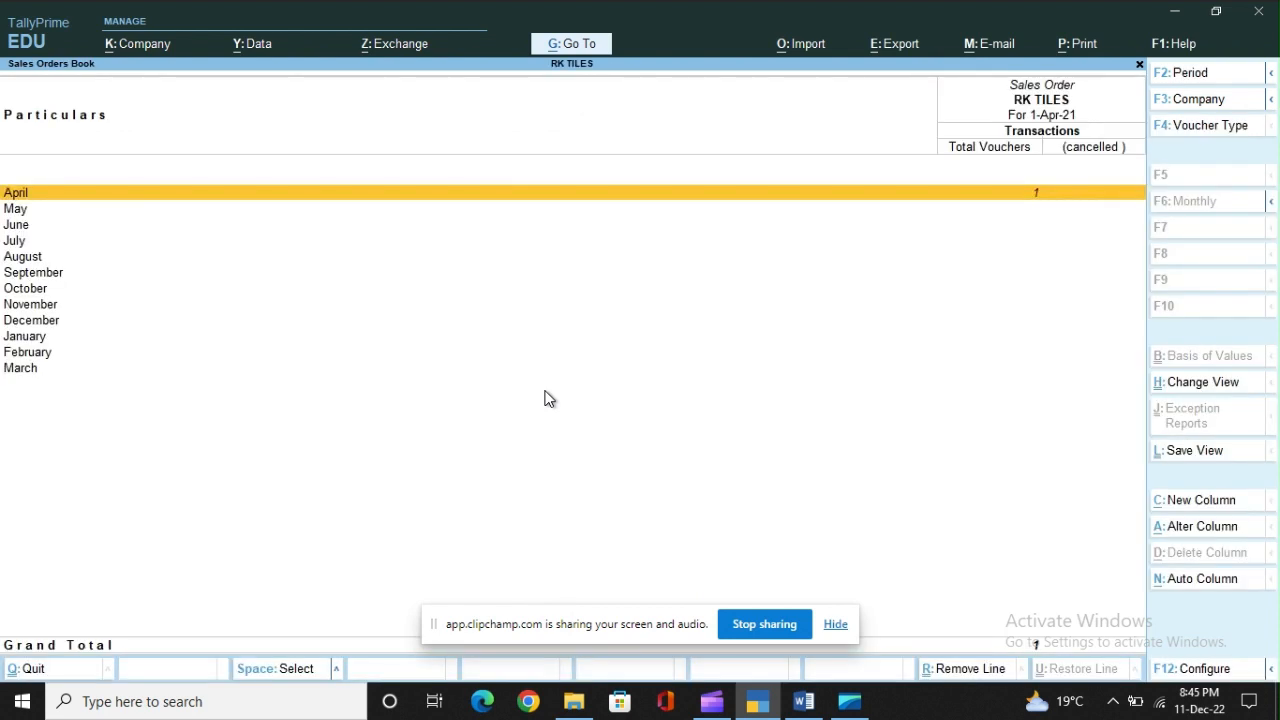
Step: Open April's Kanta General Store sales order from the Sales Orders Book to review it, and return to the Inventory Books
key(Return)
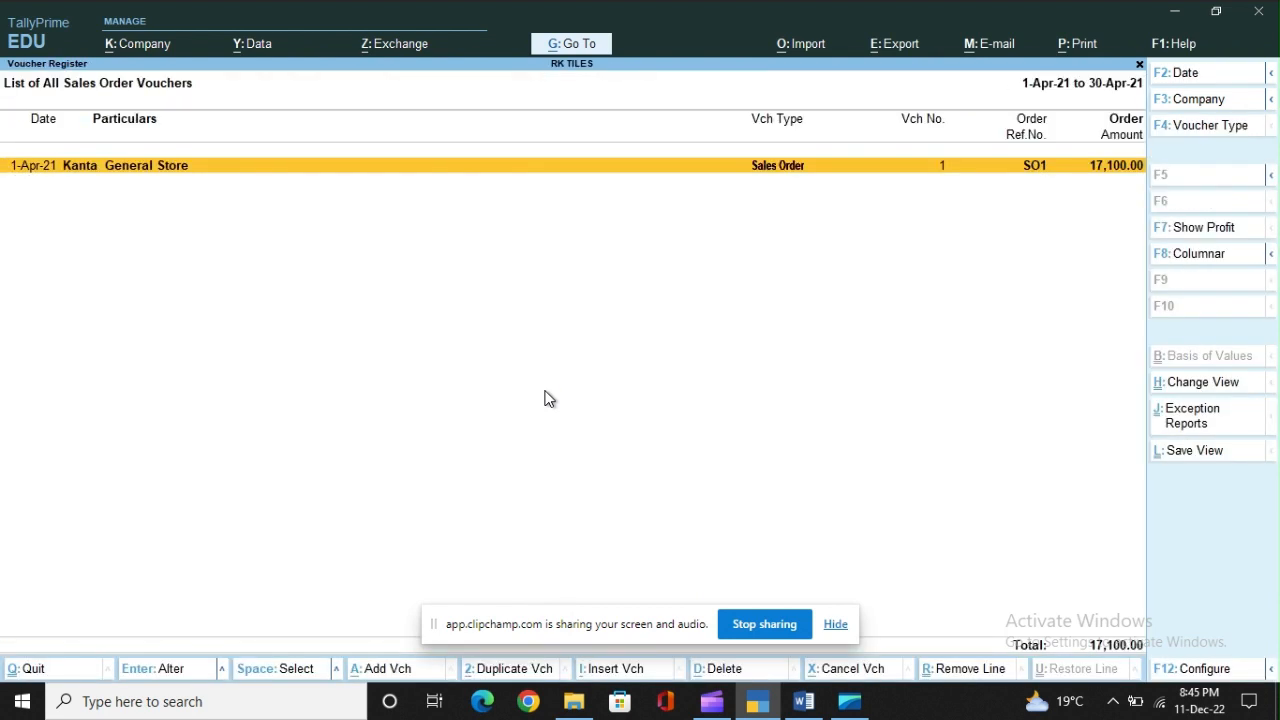
key(Return)
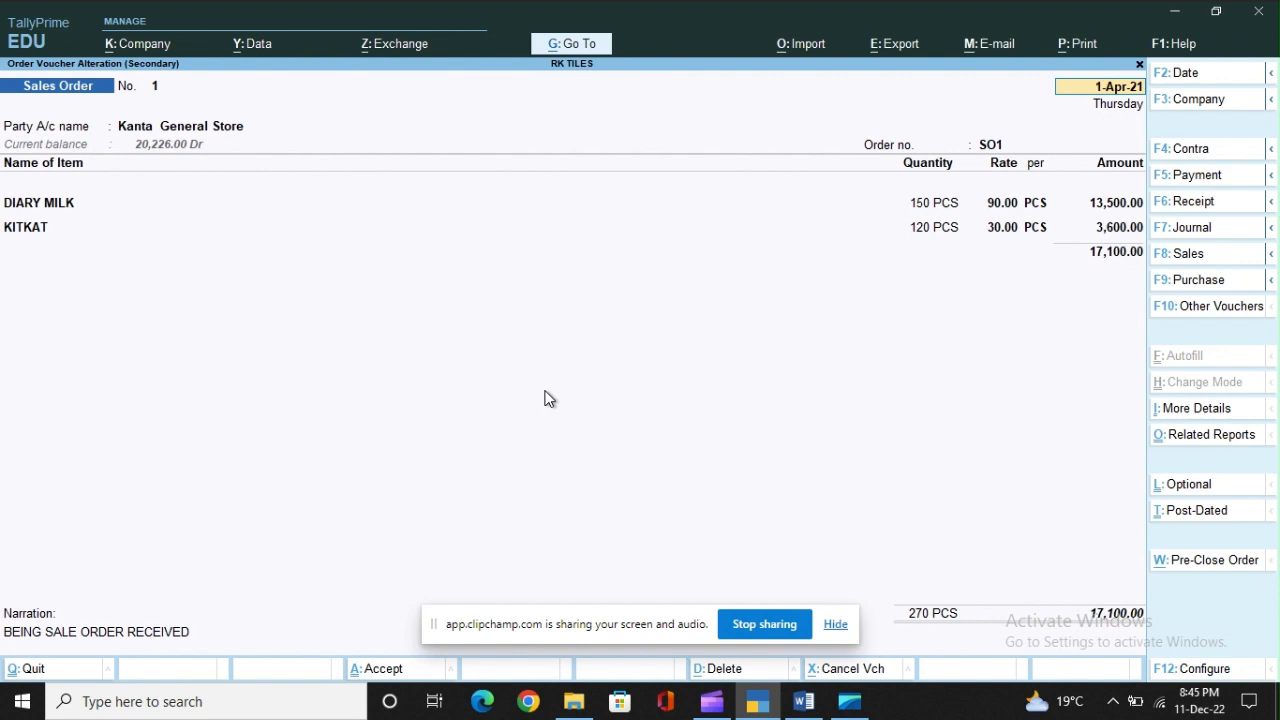
key(BackSpace)
key(Escape)
key(Escape)
key(Escape)
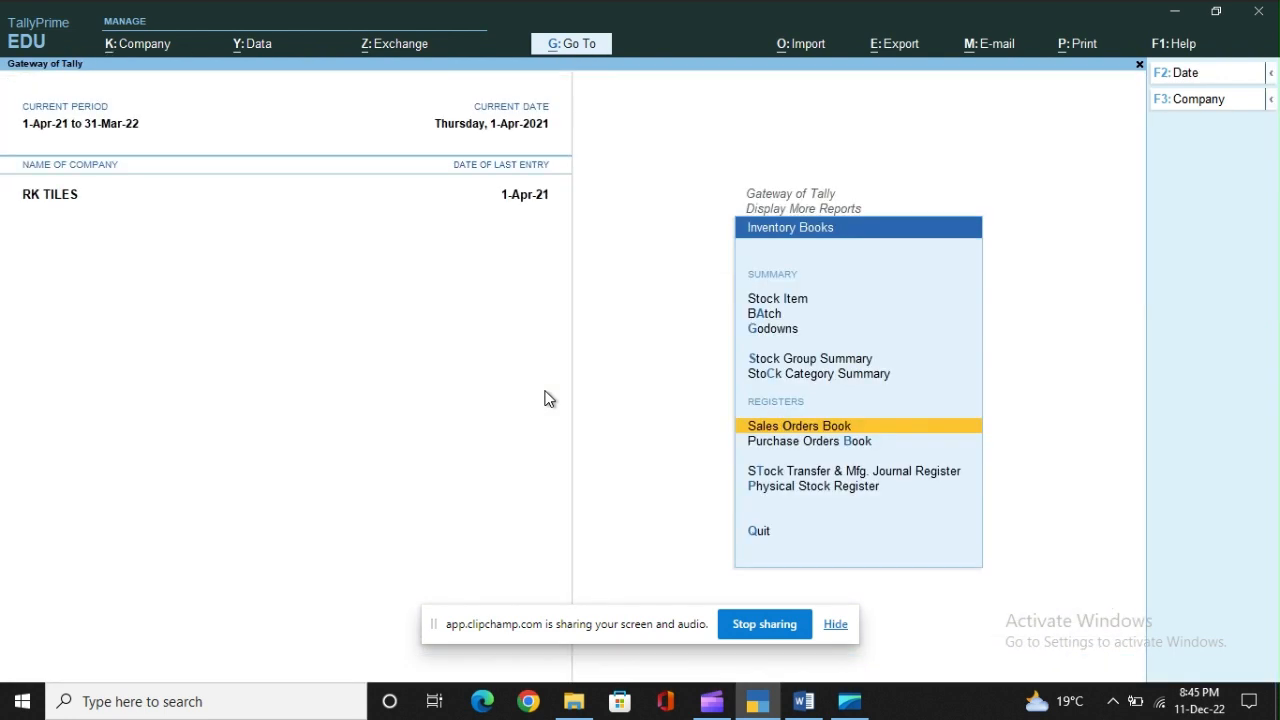
Step: Review April's RAMA STORE purchase order through the Purchase Orders Book and return to the Inventory Books
key(Down)
key(Return)
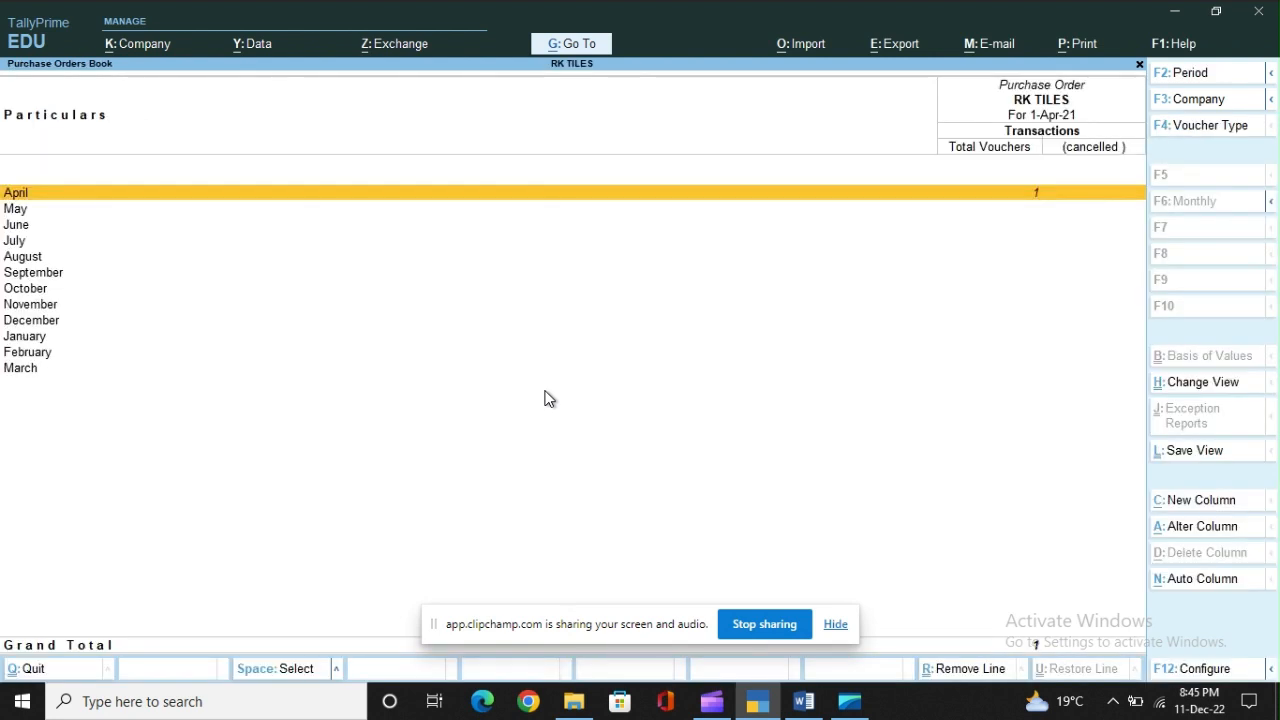
key(Return)
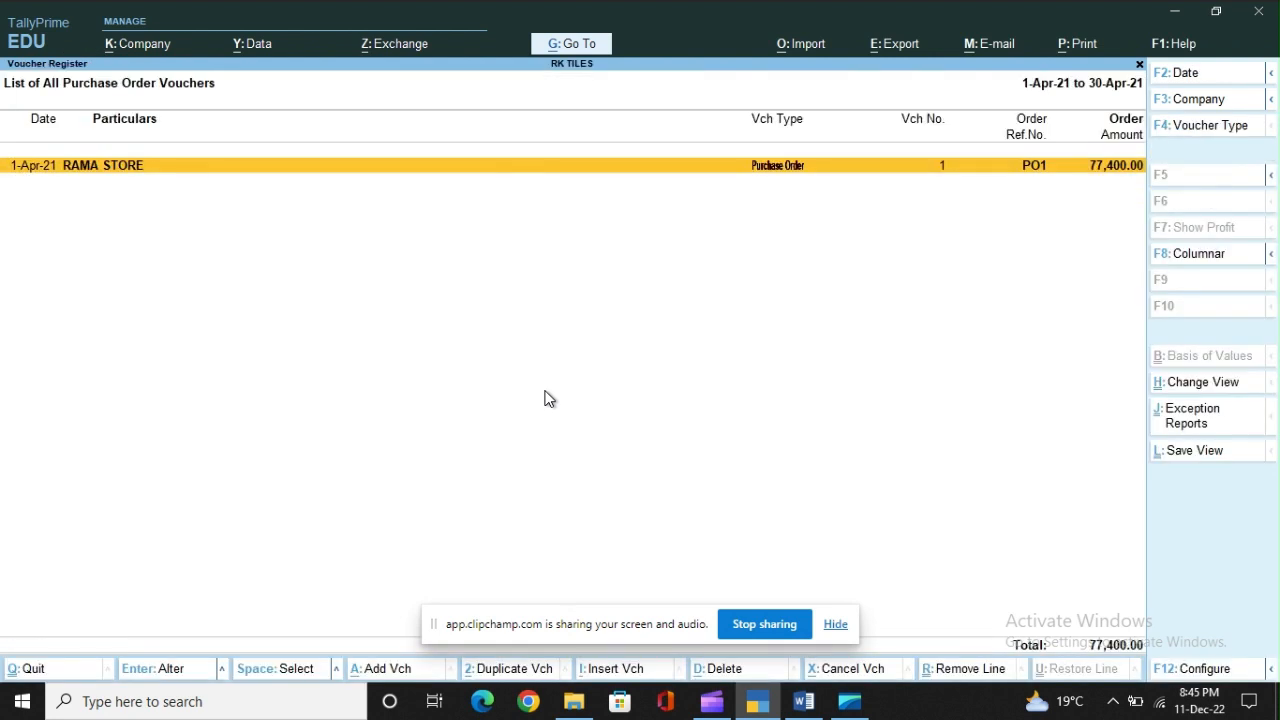
key(Return)
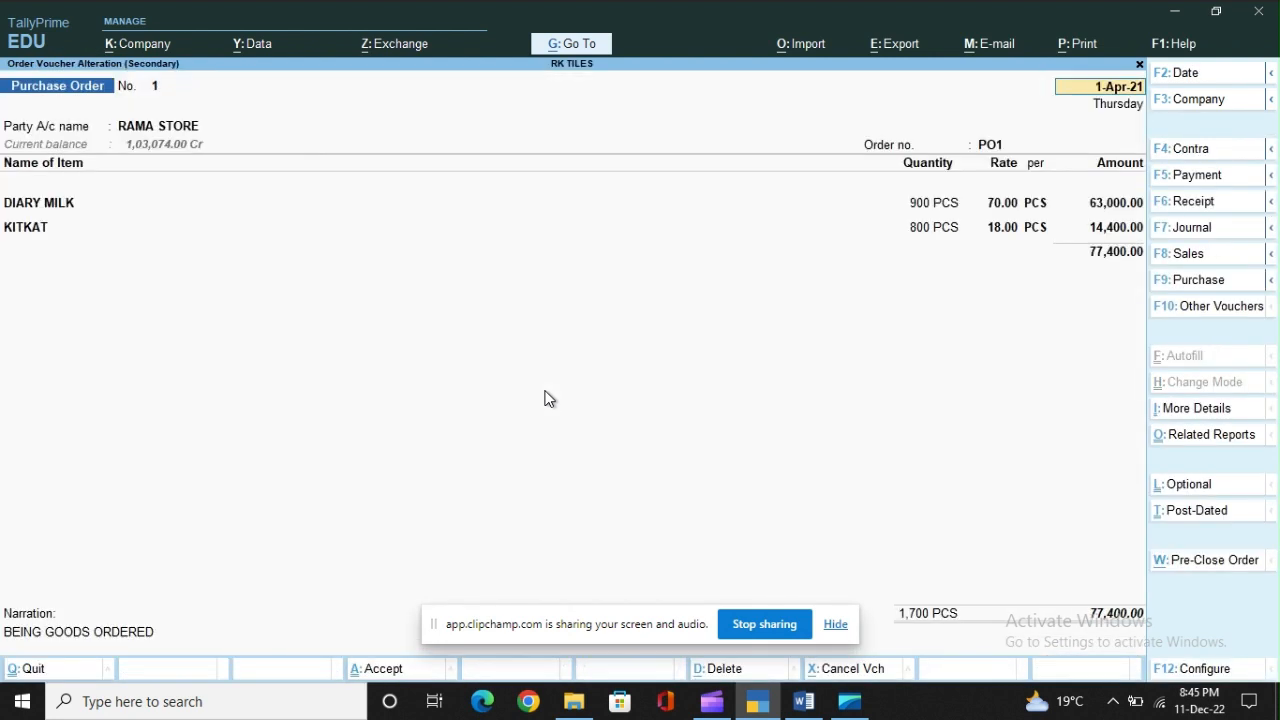
key(BackSpace)
key(Escape)
key(y)
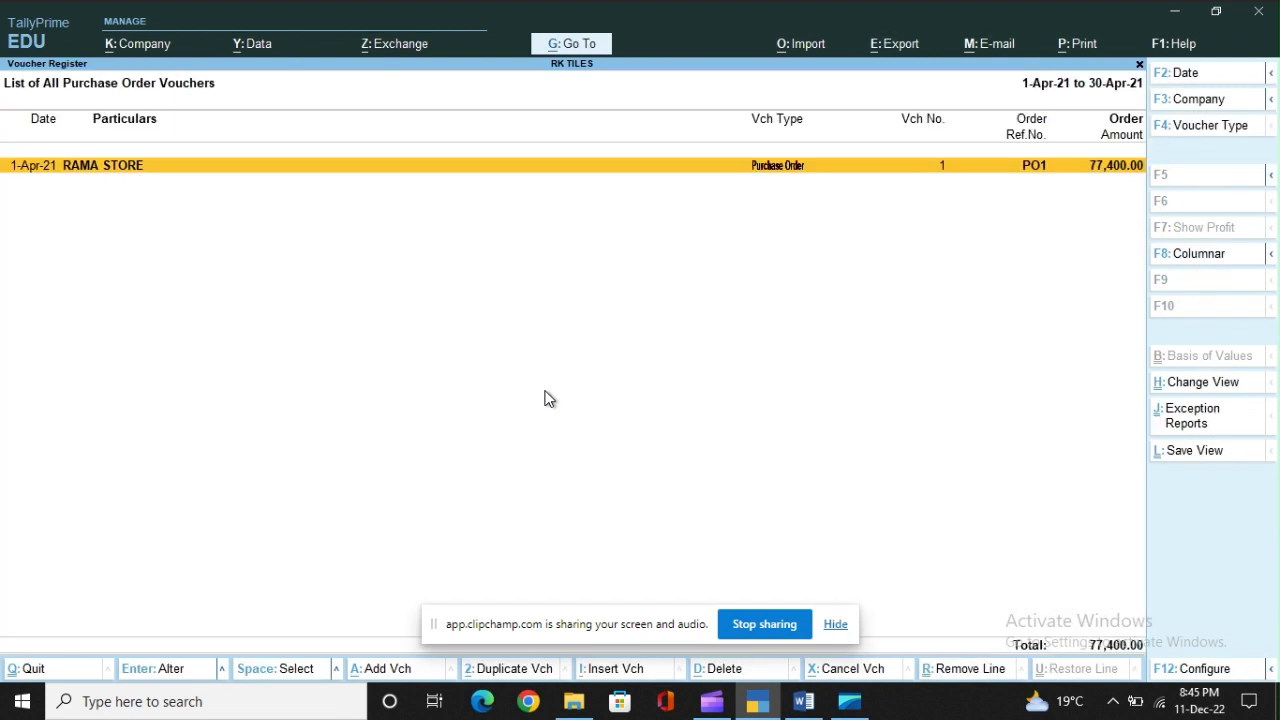
key(Escape)
key(Escape)
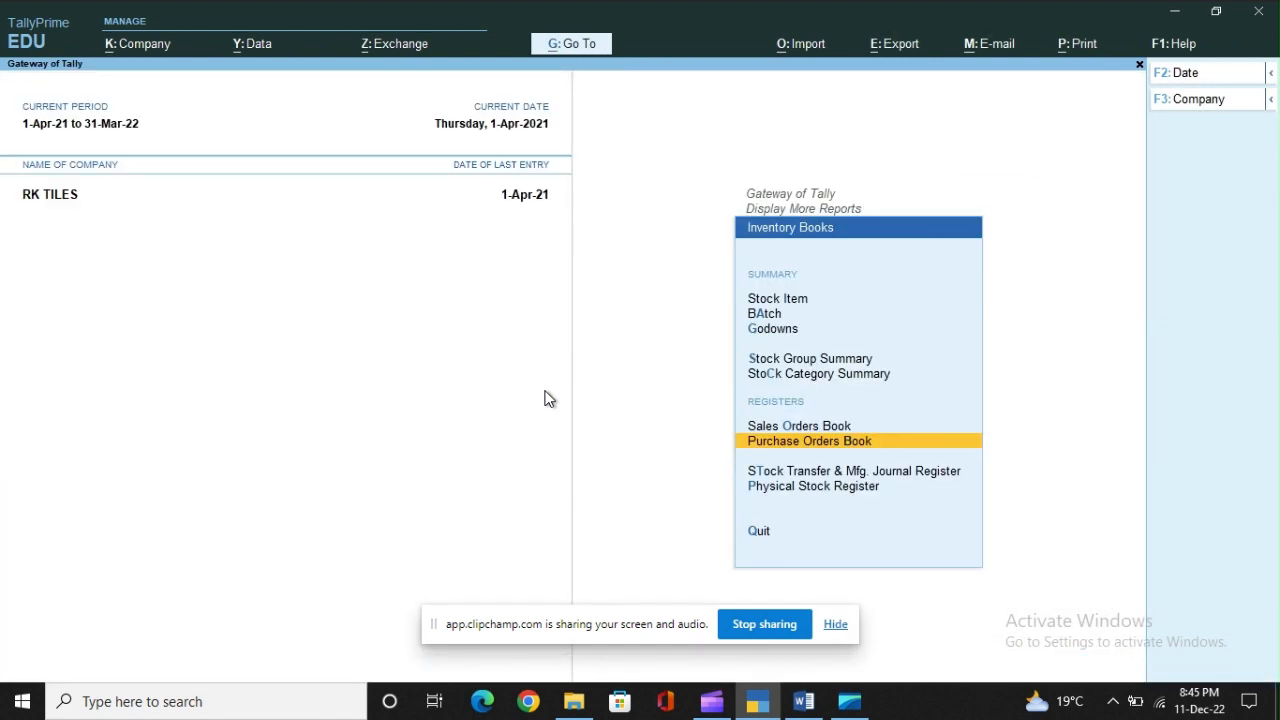
Step: Leave the Inventory Books and open Sales Order Outstandings among the Statements of Inventory
key(Escape)
key(Down)
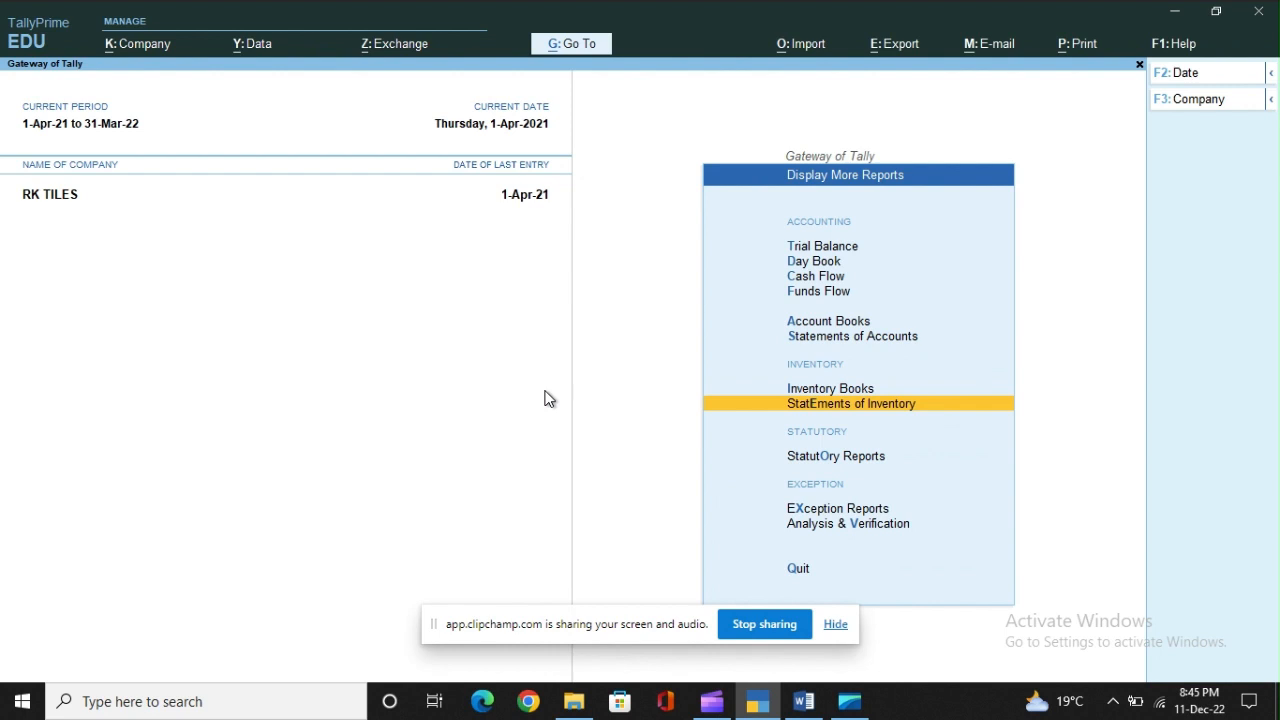
key(Return)
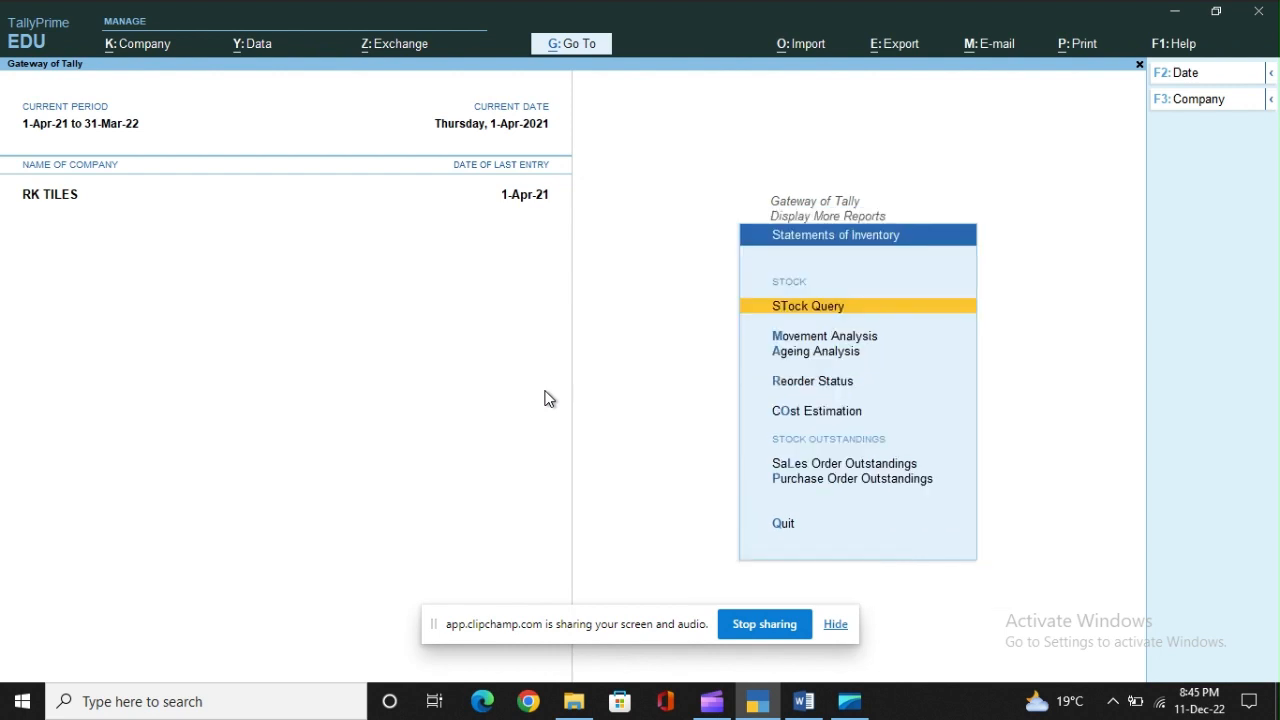
key(Down)
key(Down)
key(Down)
key(Down)
key(Up)
key(Down)
key(Down)
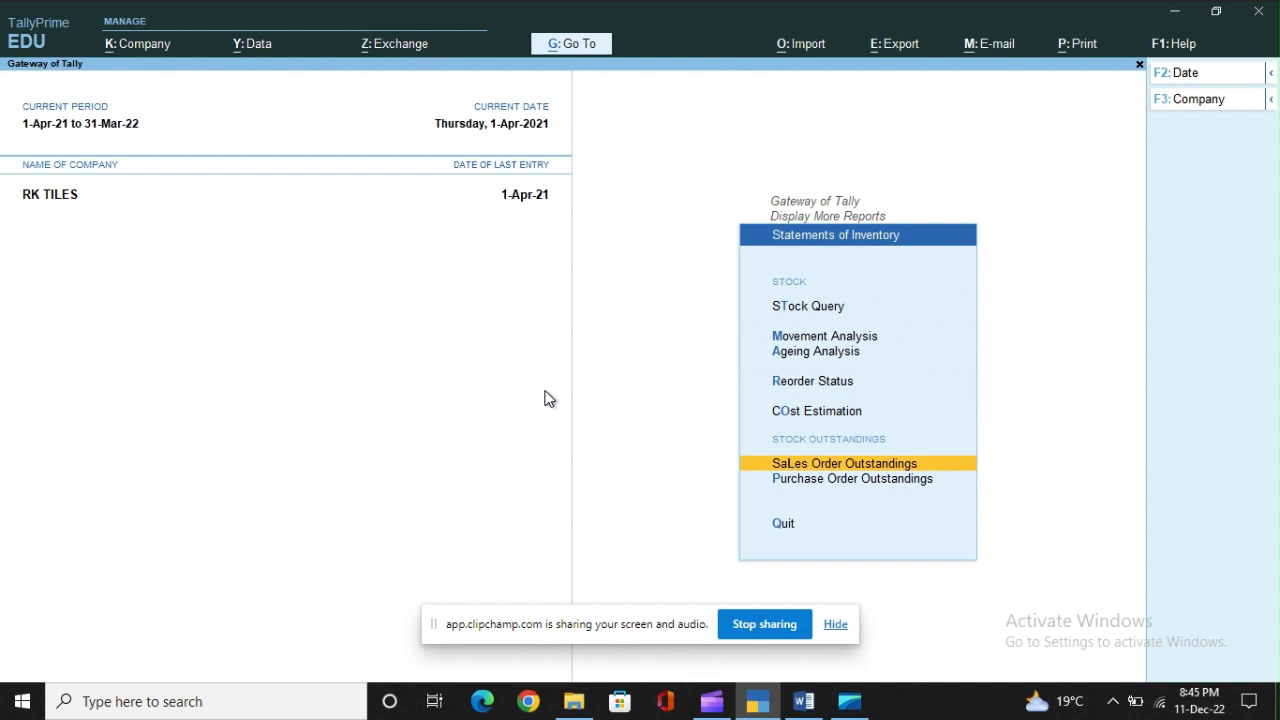
key(Return)
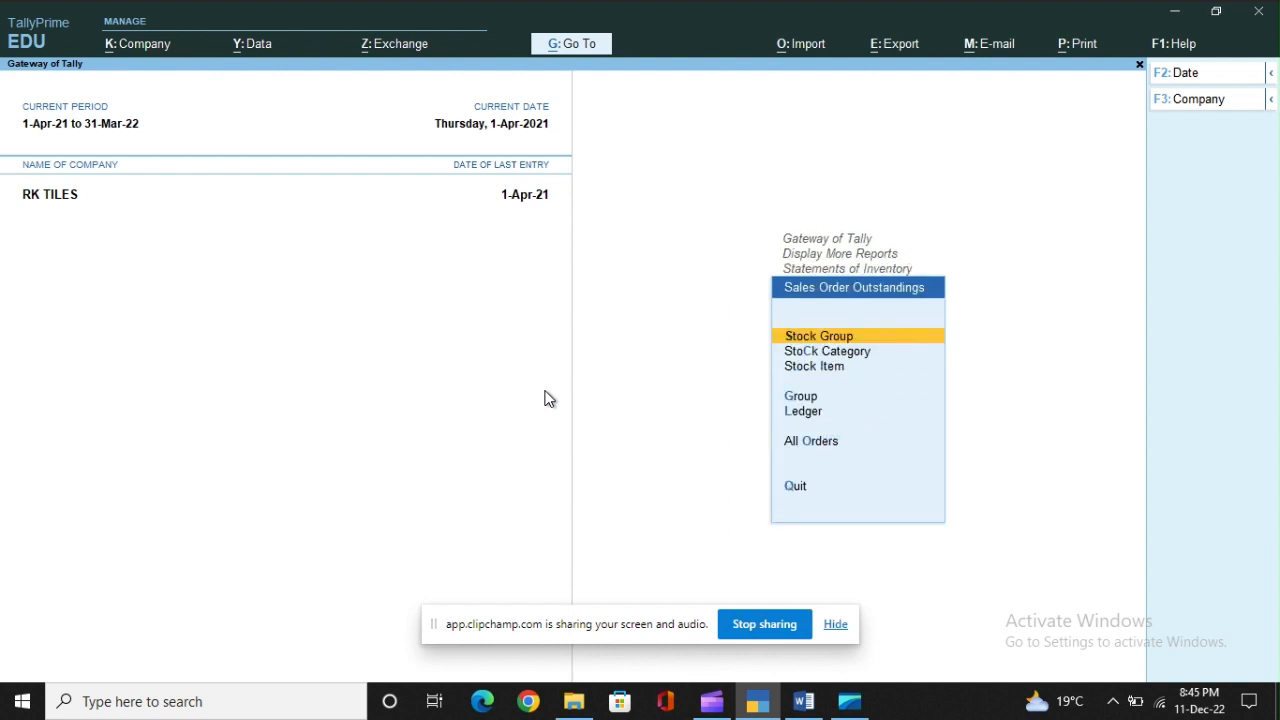
key(Down)
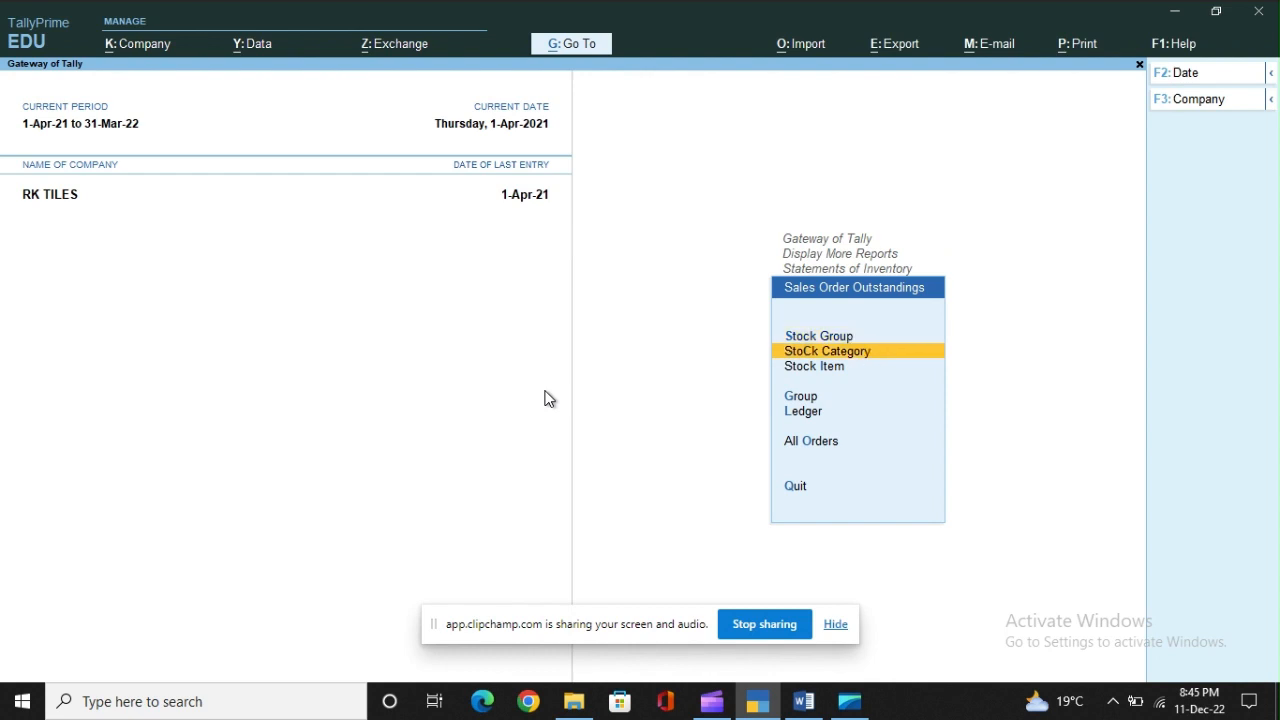
key(Down)
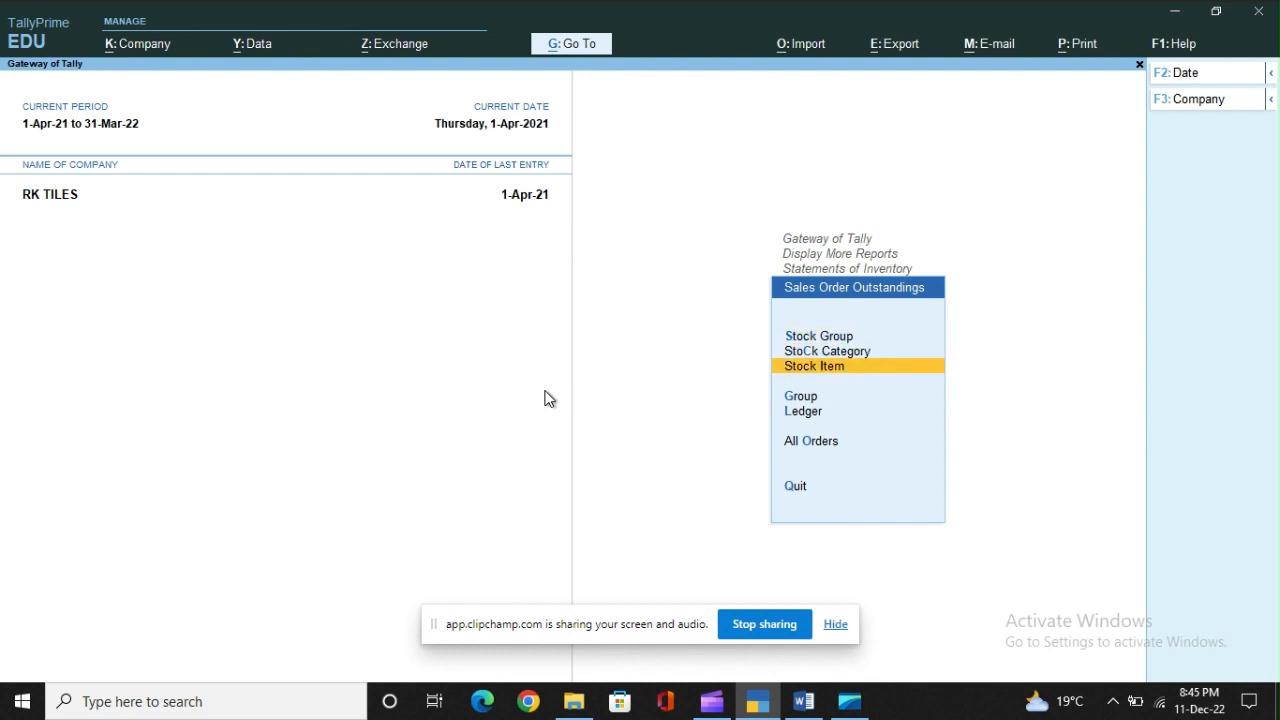
key(Down)
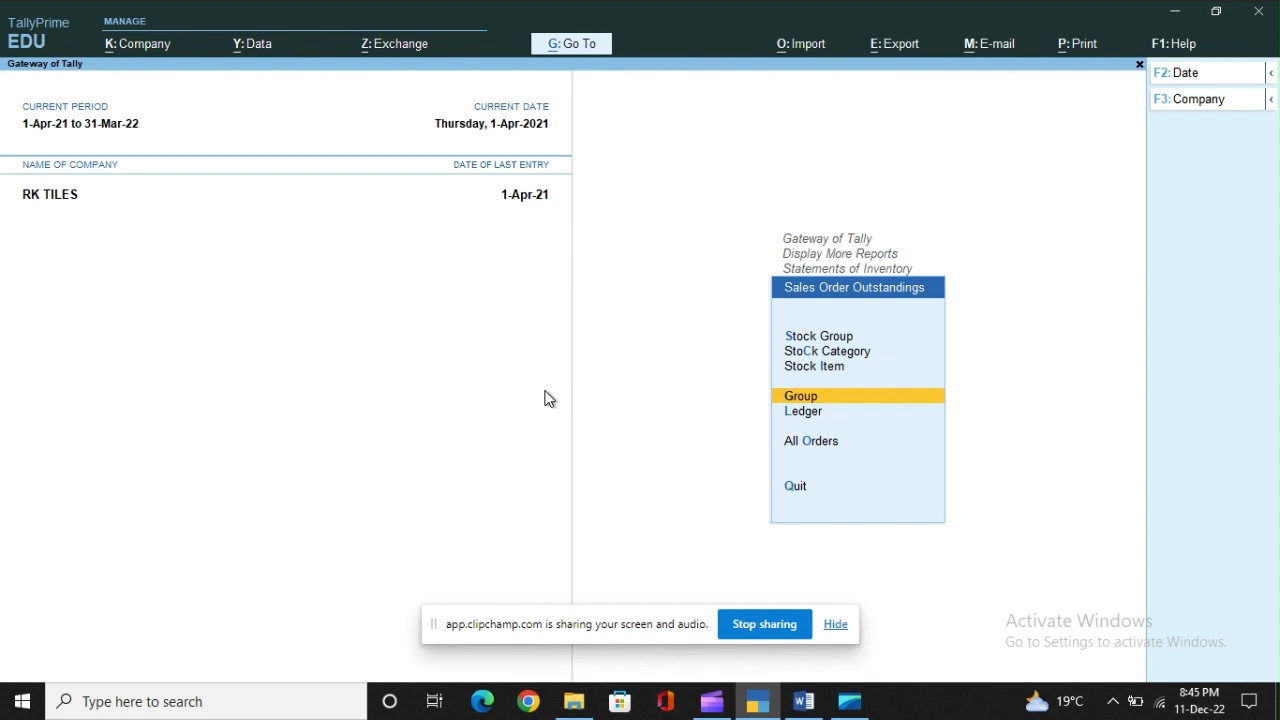
key(Down)
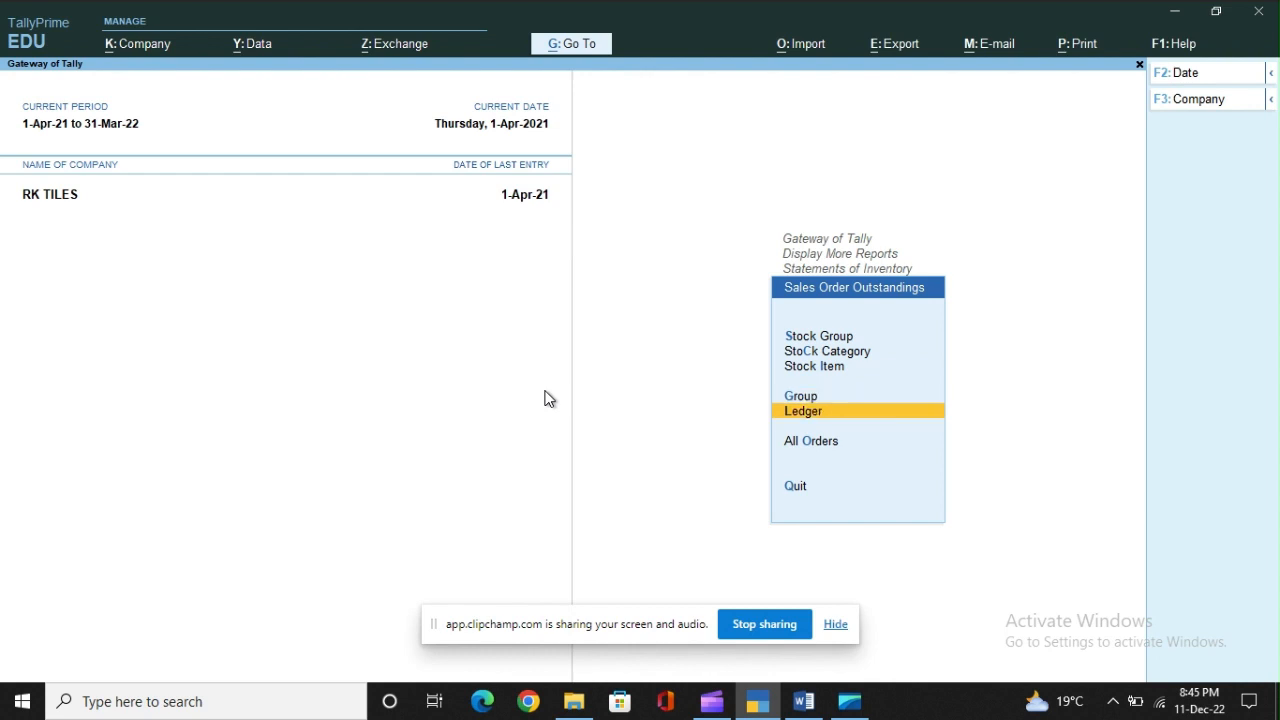
key(Up)
key(Up)
key(Up)
key(Up)
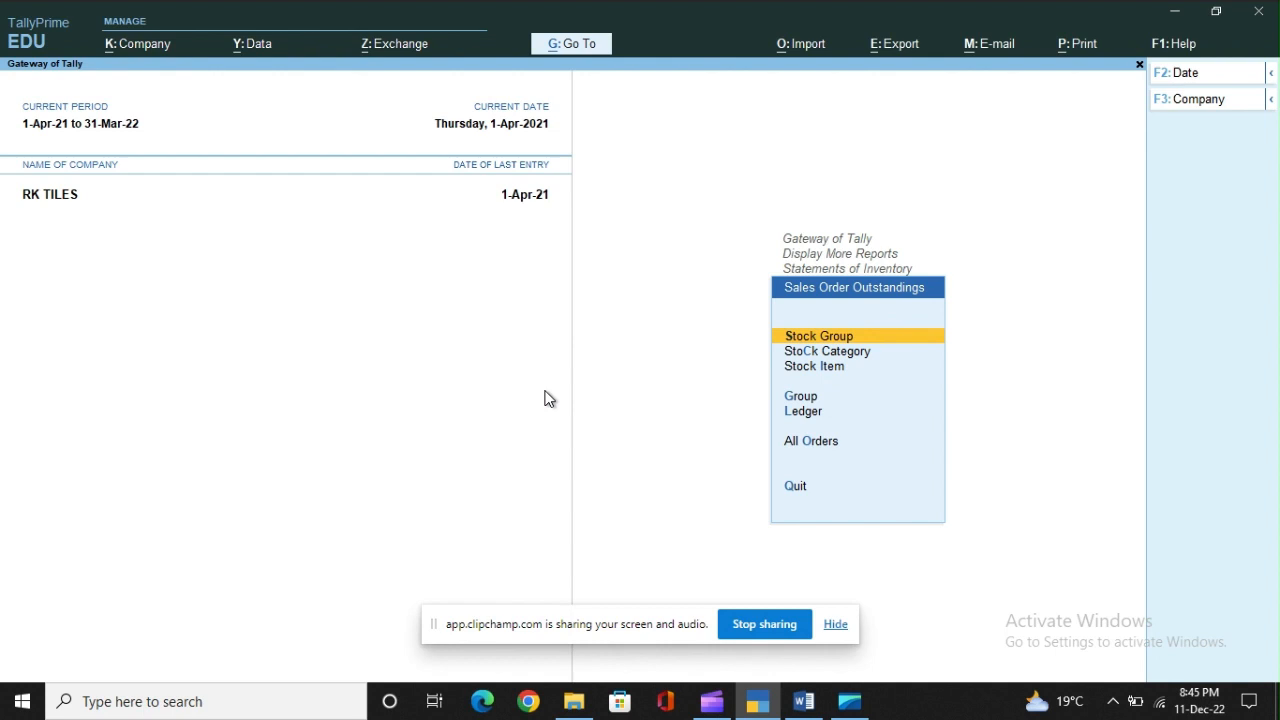
Step: Review the outstanding sales orders for the stock group CHOCOLATE and return to the Sales Order Outstandings choices
key(Return)
key(Down)
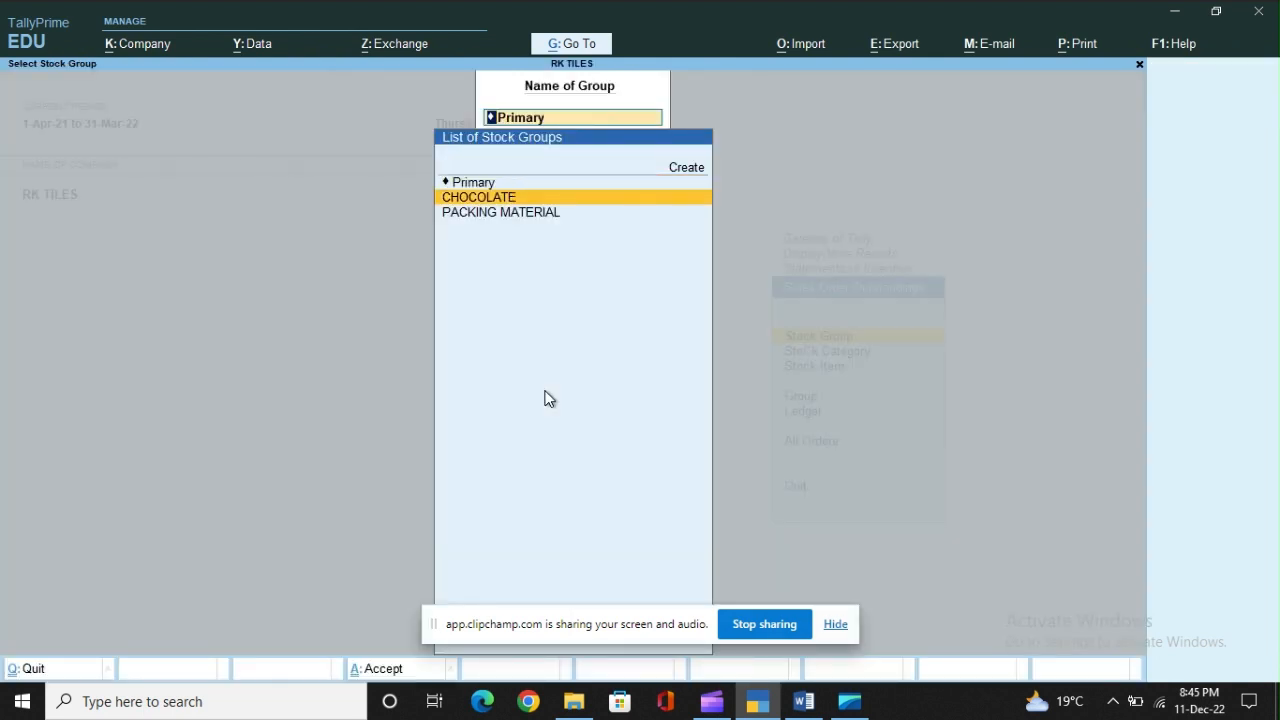
key(Return)
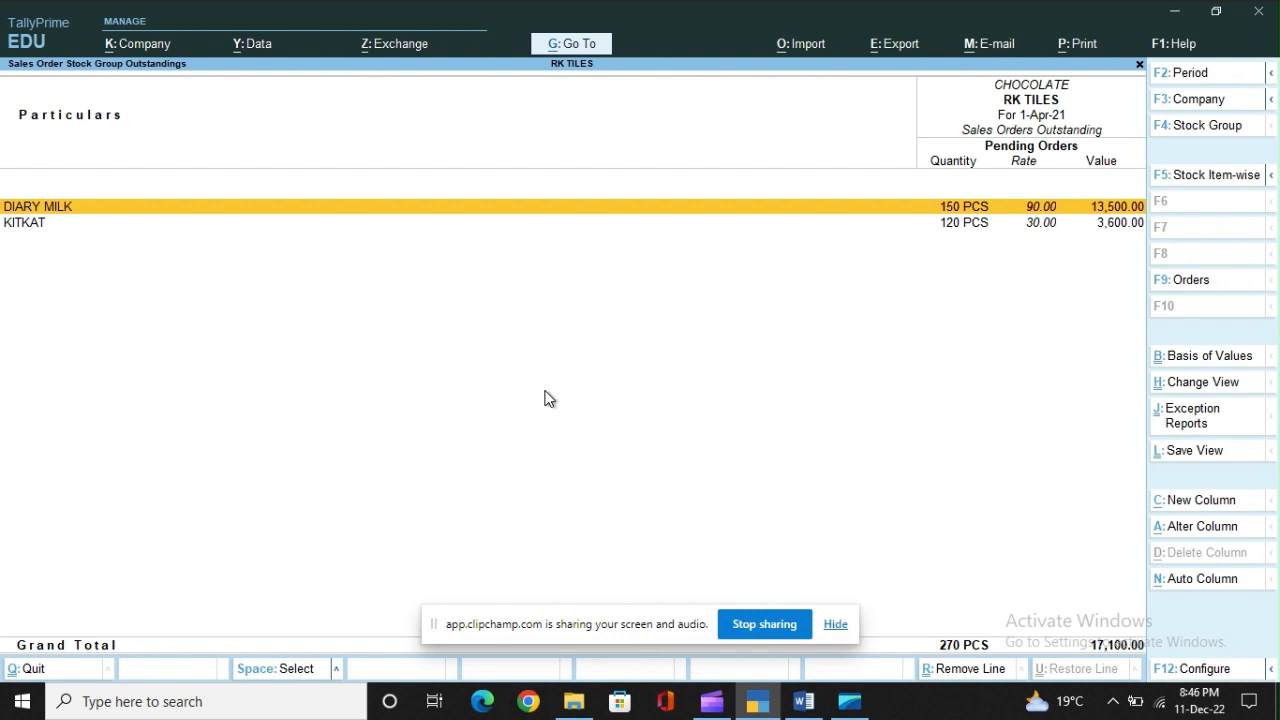
key(Down)
key(Up)
key(Down)
key(Up)
key(Down)
key(Up)
key(Down)
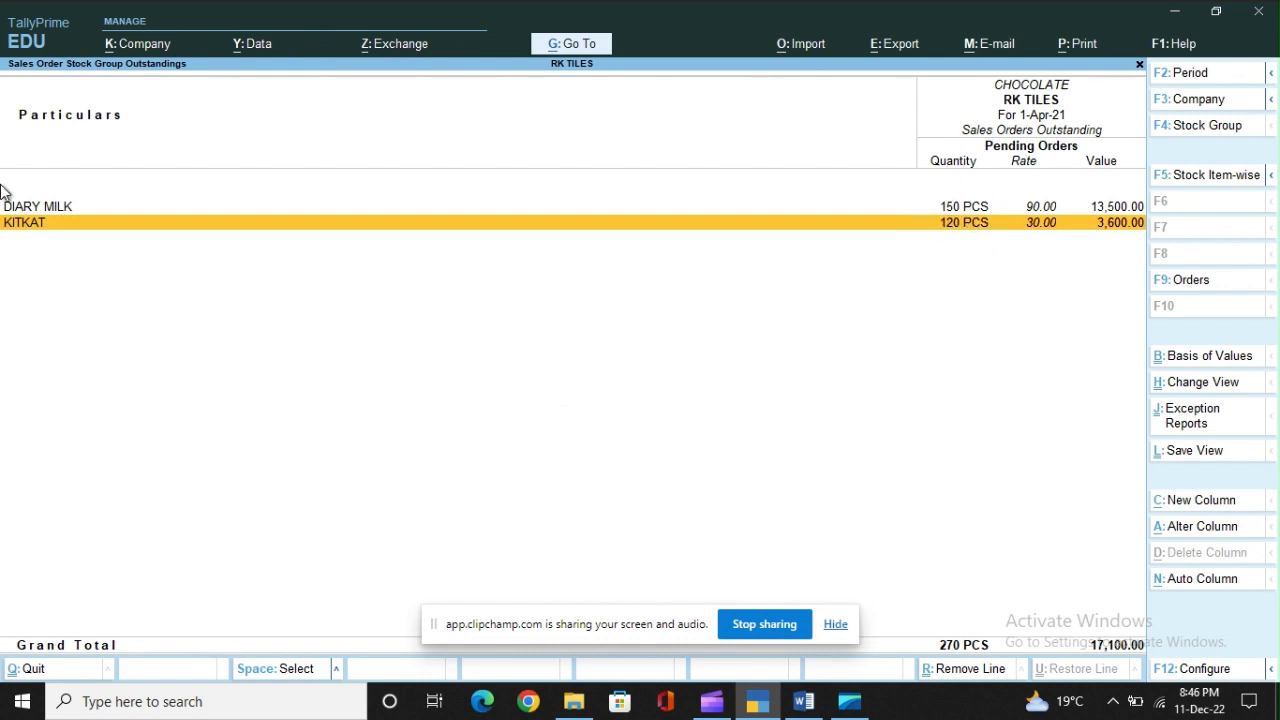
key(F4)
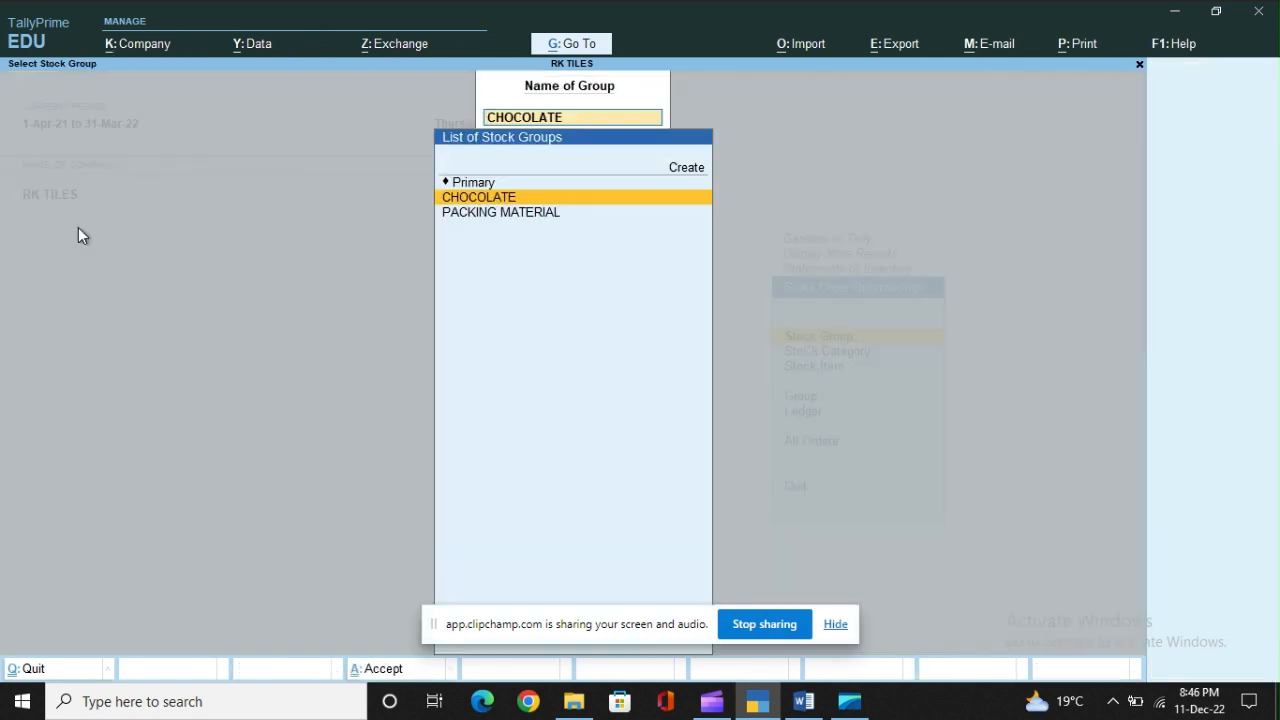
key(BackSpace)
key(Escape)
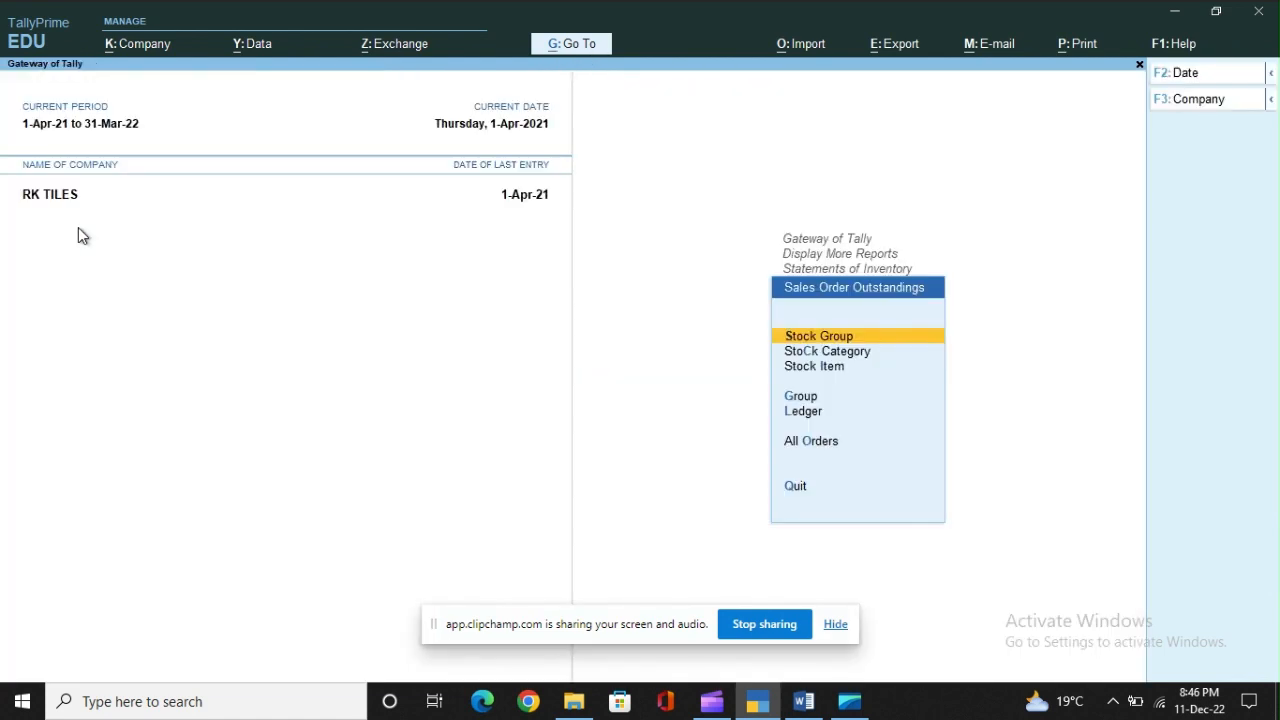
Step: View the outstanding sales orders by stock category, first for FINISHED GOODS and after that for RAW MATERIAL GOODS
key(Down)
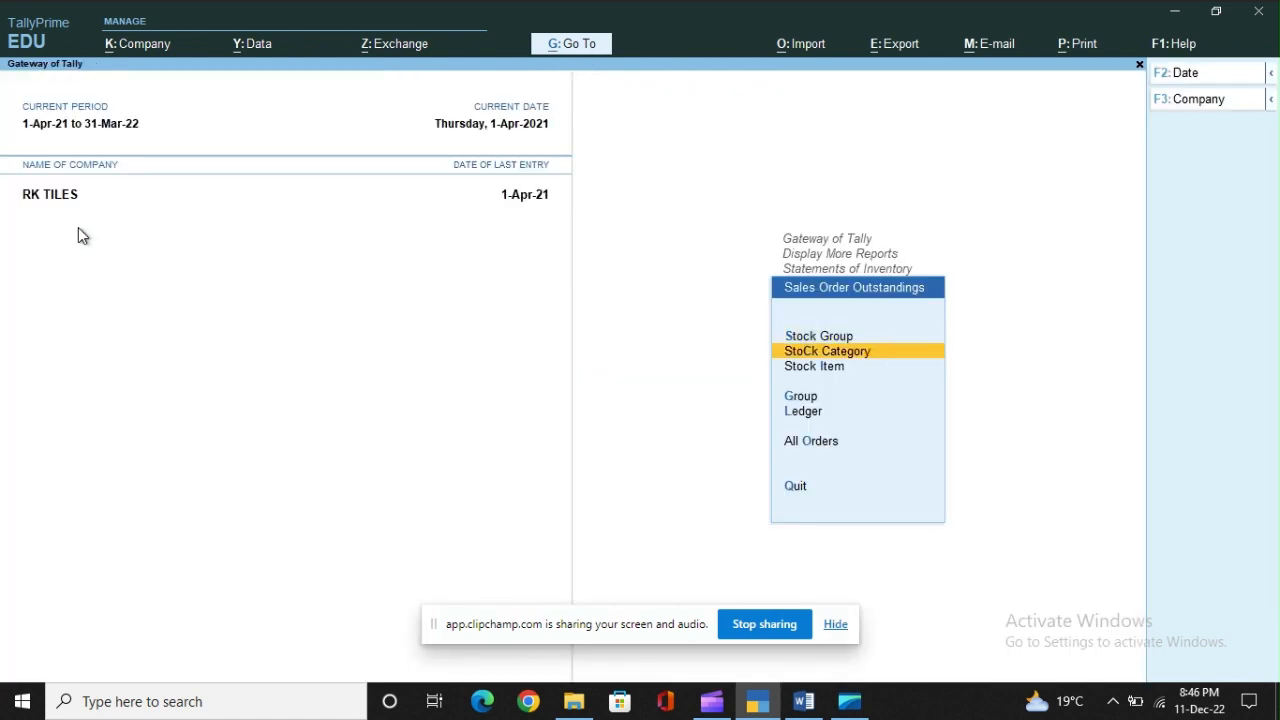
key(Return)
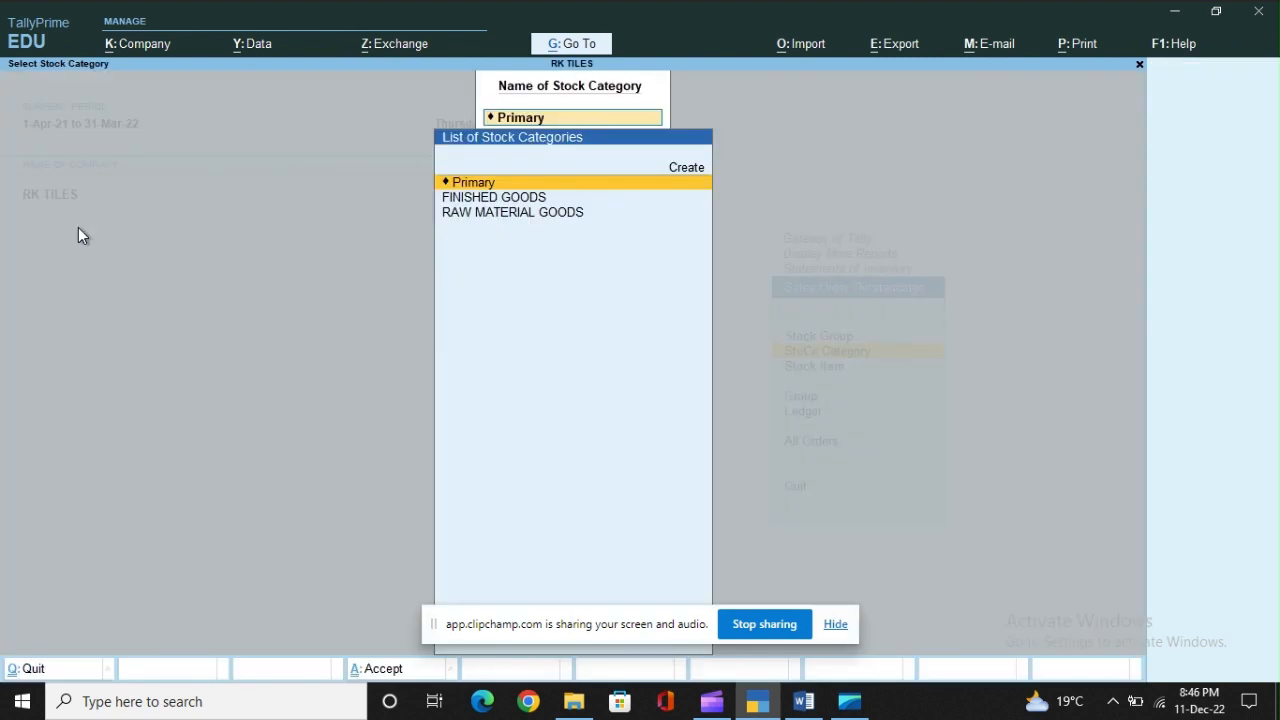
key(Down)
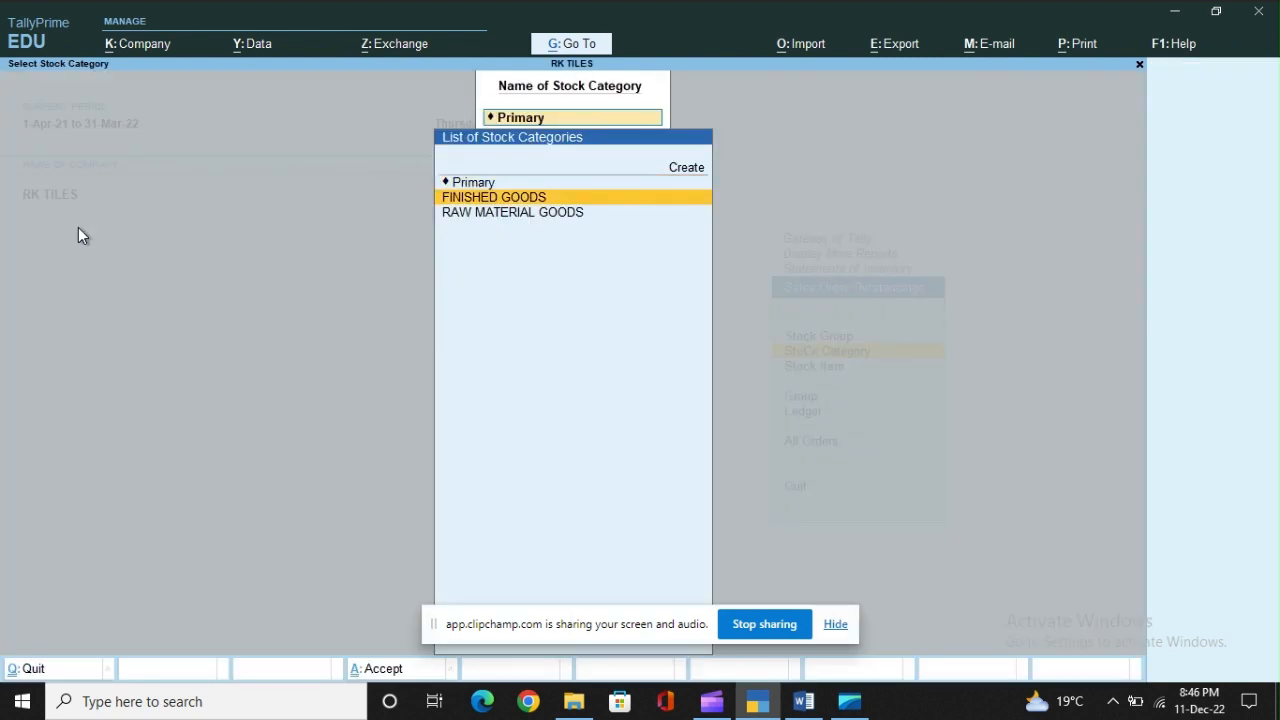
key(Down)
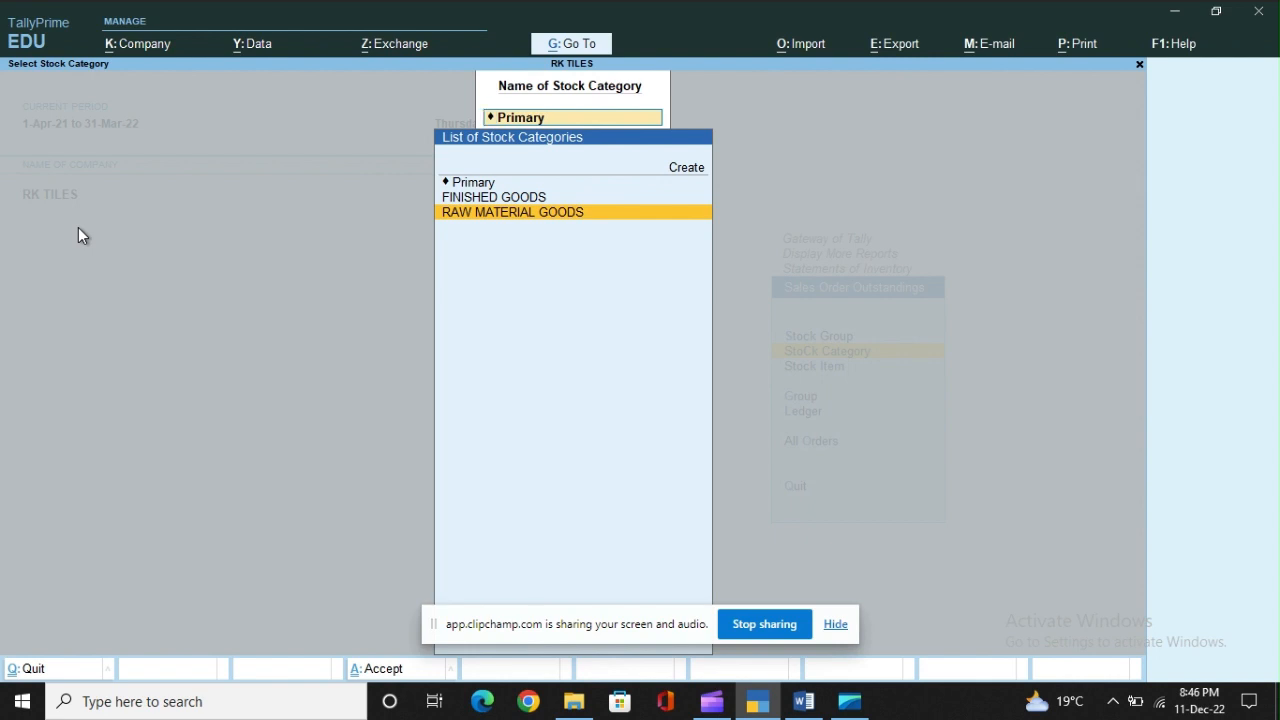
key(Up)
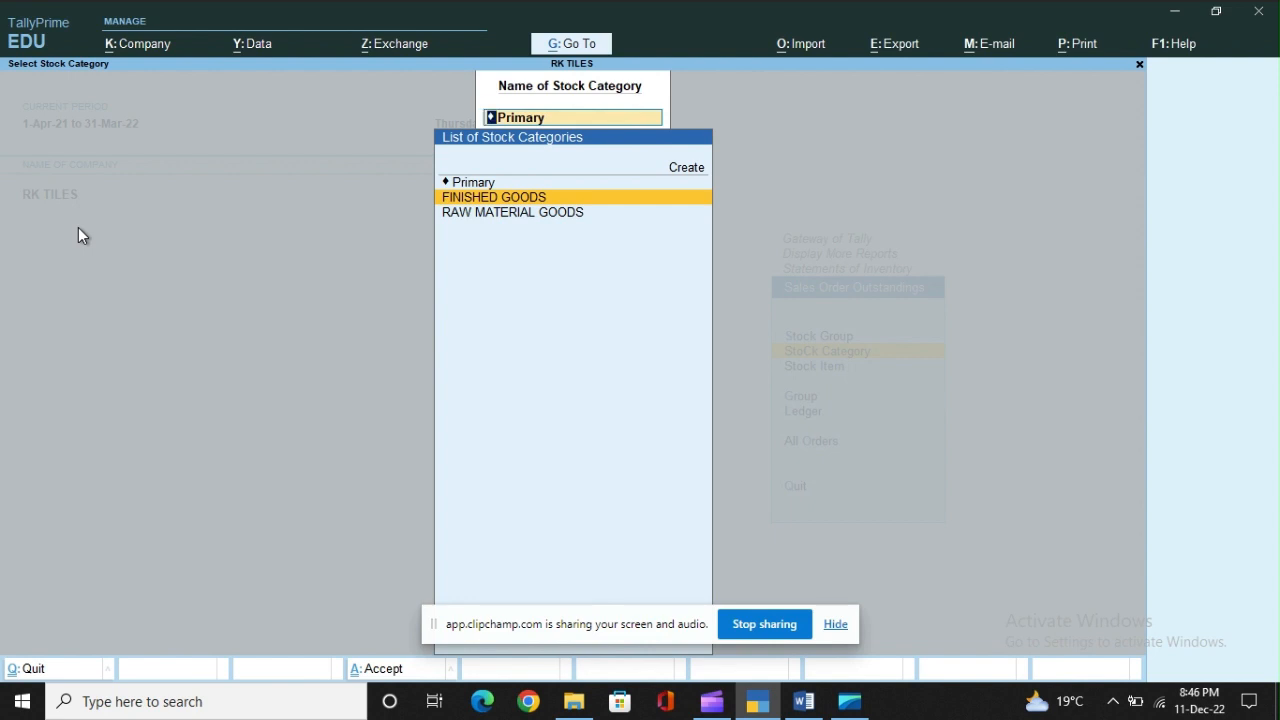
key(Return)
key(F4)
key(Down)
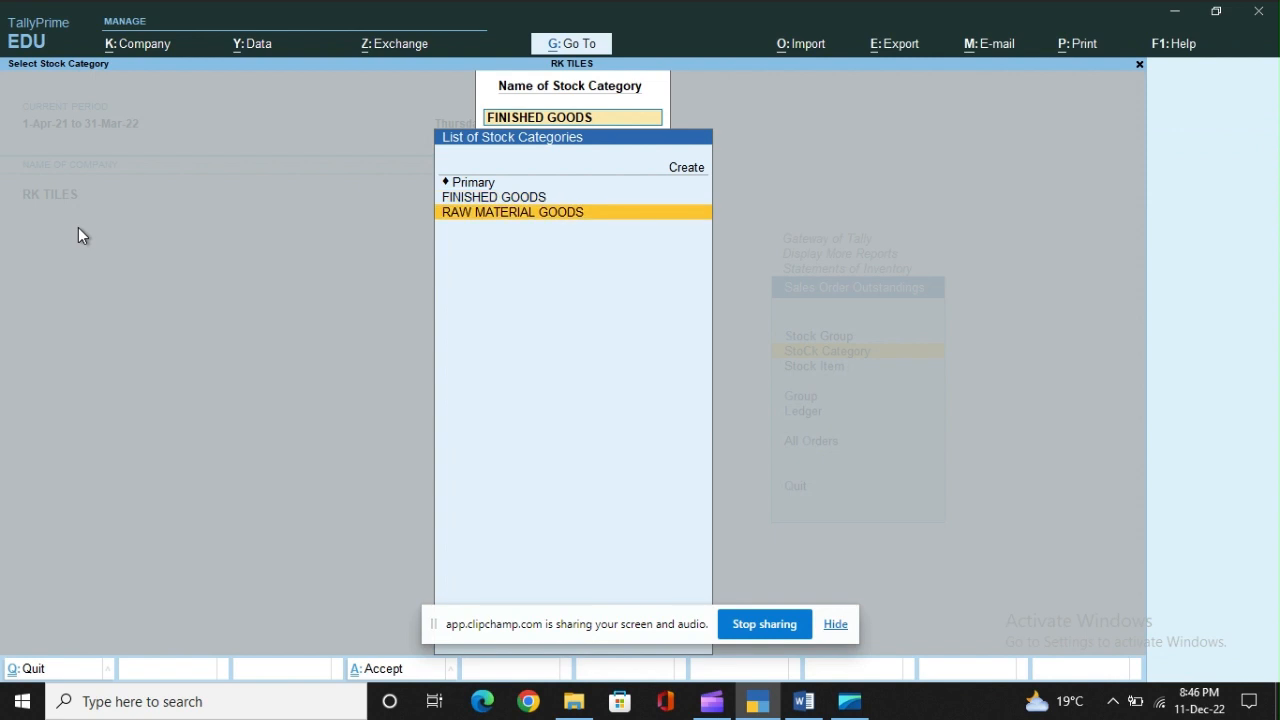
key(Return)
key(F4)
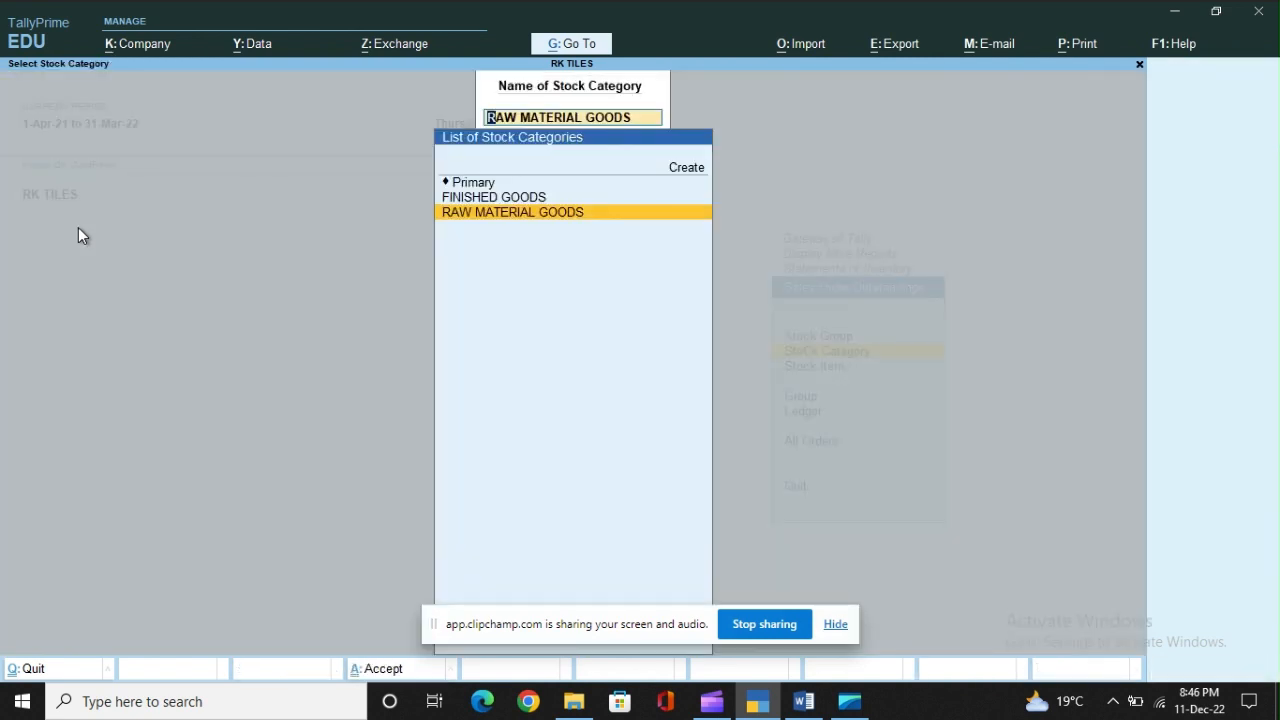
Step: Review the outstanding sales orders for the Primary stock category, covering all categories, and close the report
key(Escape)
key(Up)
key(Up)
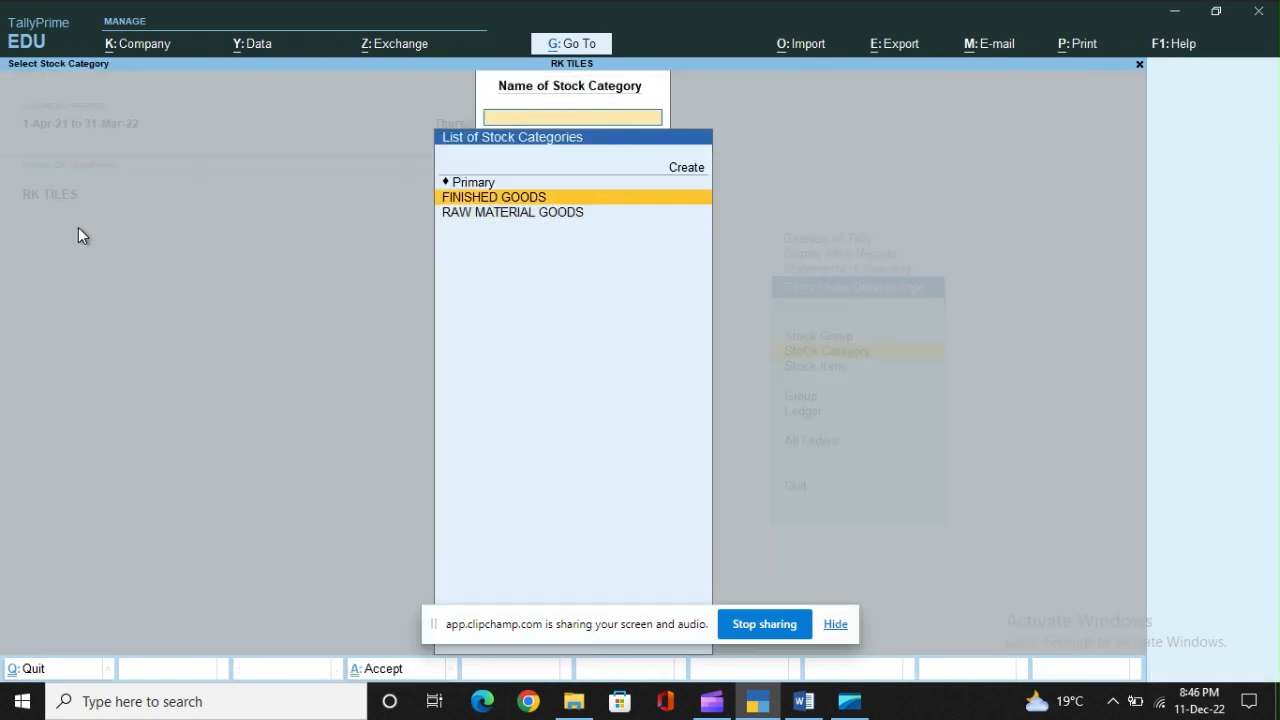
key(Return)
key(Up)
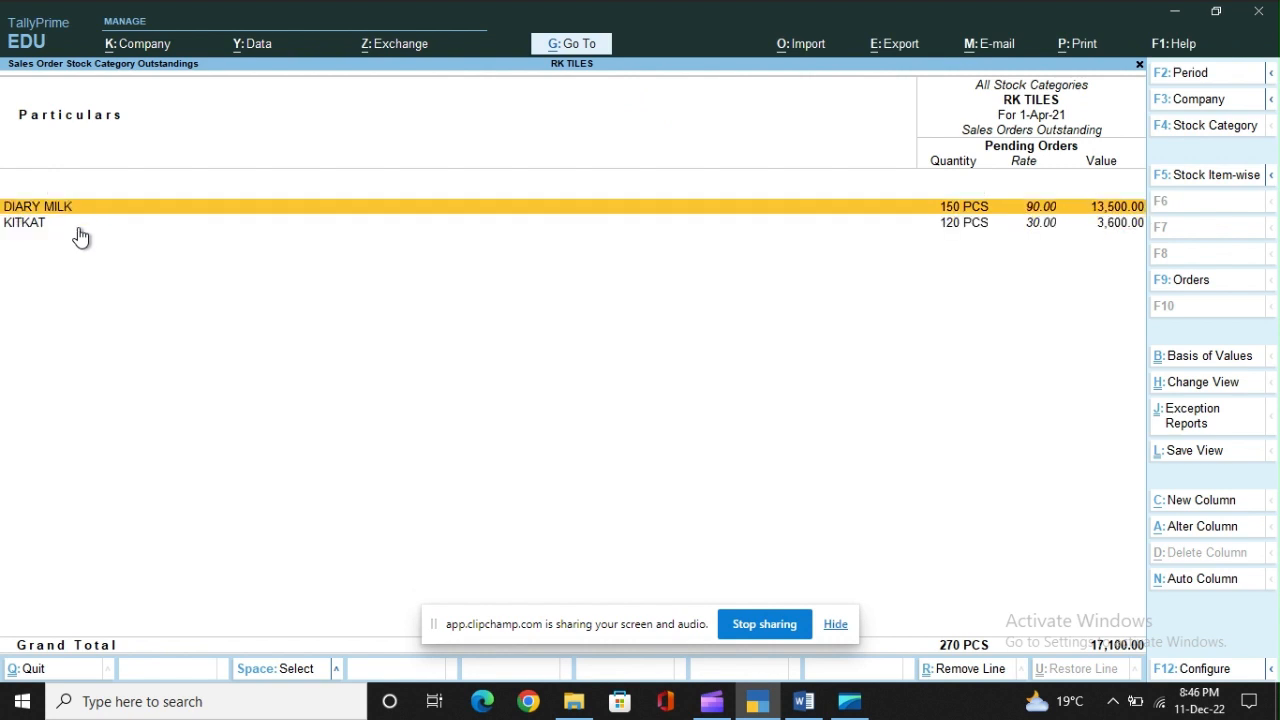
key(Down)
key(Up)
key(Down)
key(Up)
key(Down)
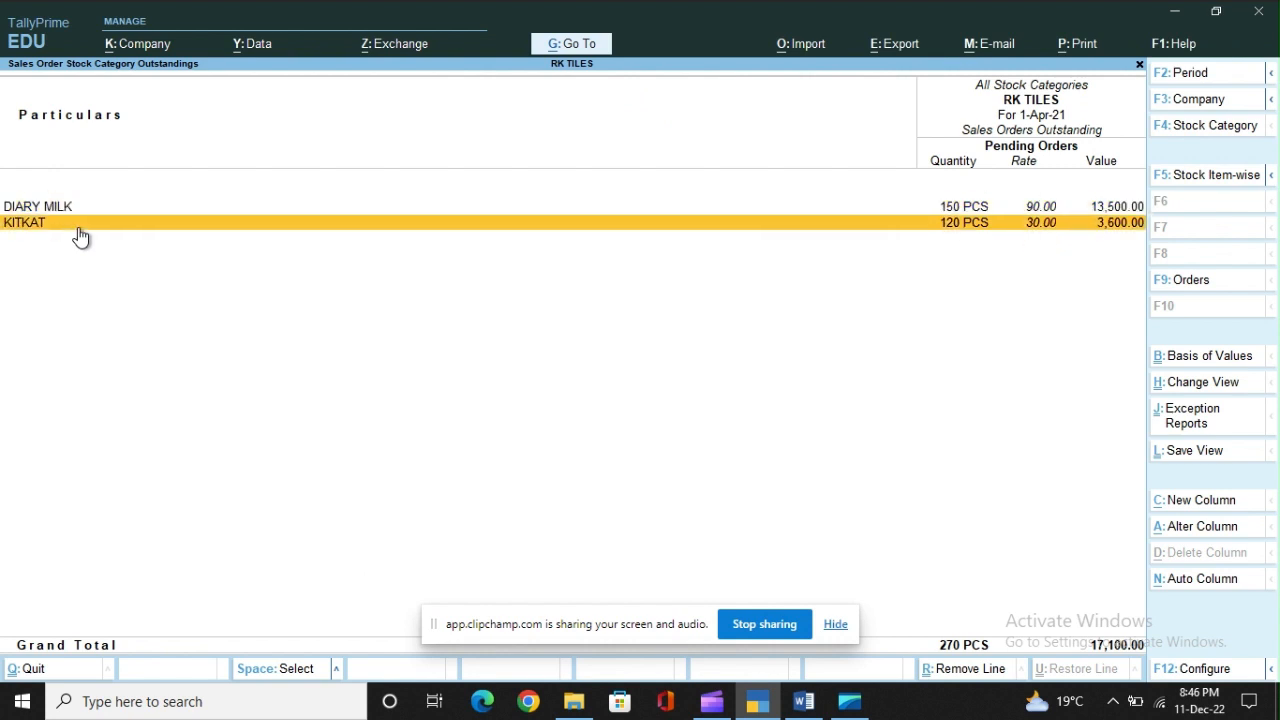
key(Up)
key(Escape)
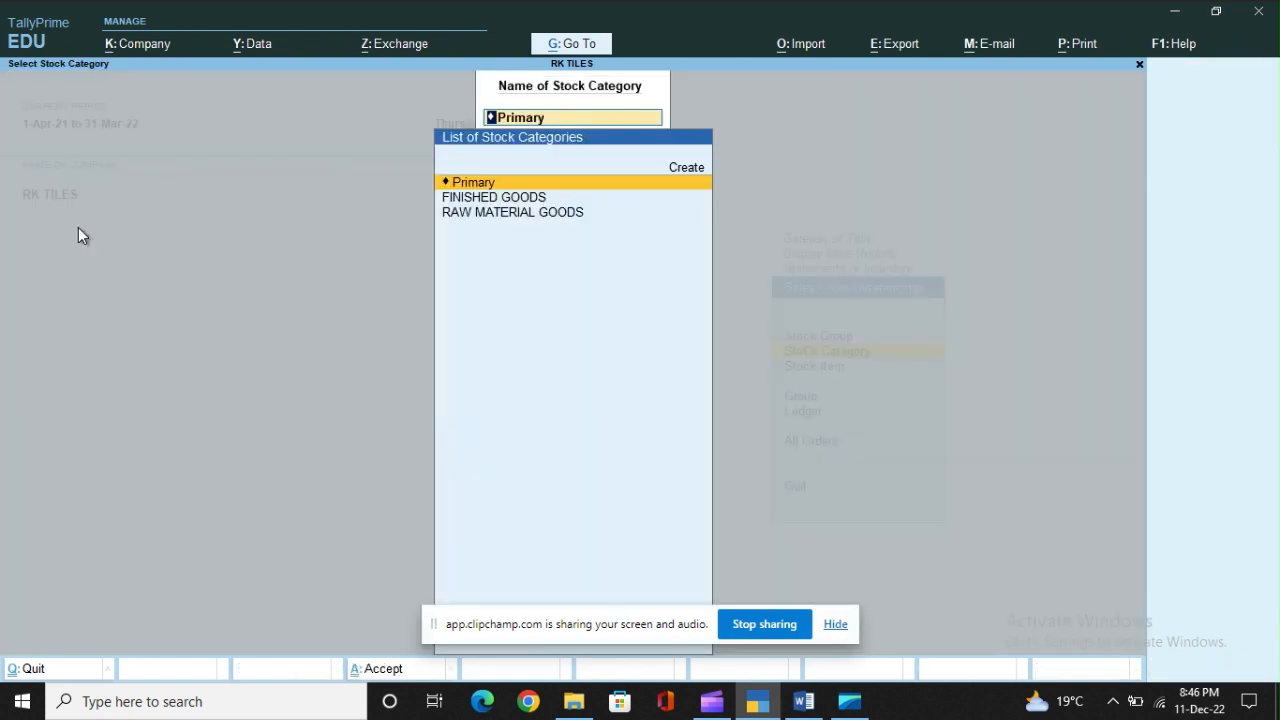
key(Escape)
key(Escape)
Step: Look through the stock items offered for the stock-item-wise Sales Order Outstandings, from BOX to POLYBAG, and leave the list
key(Down)
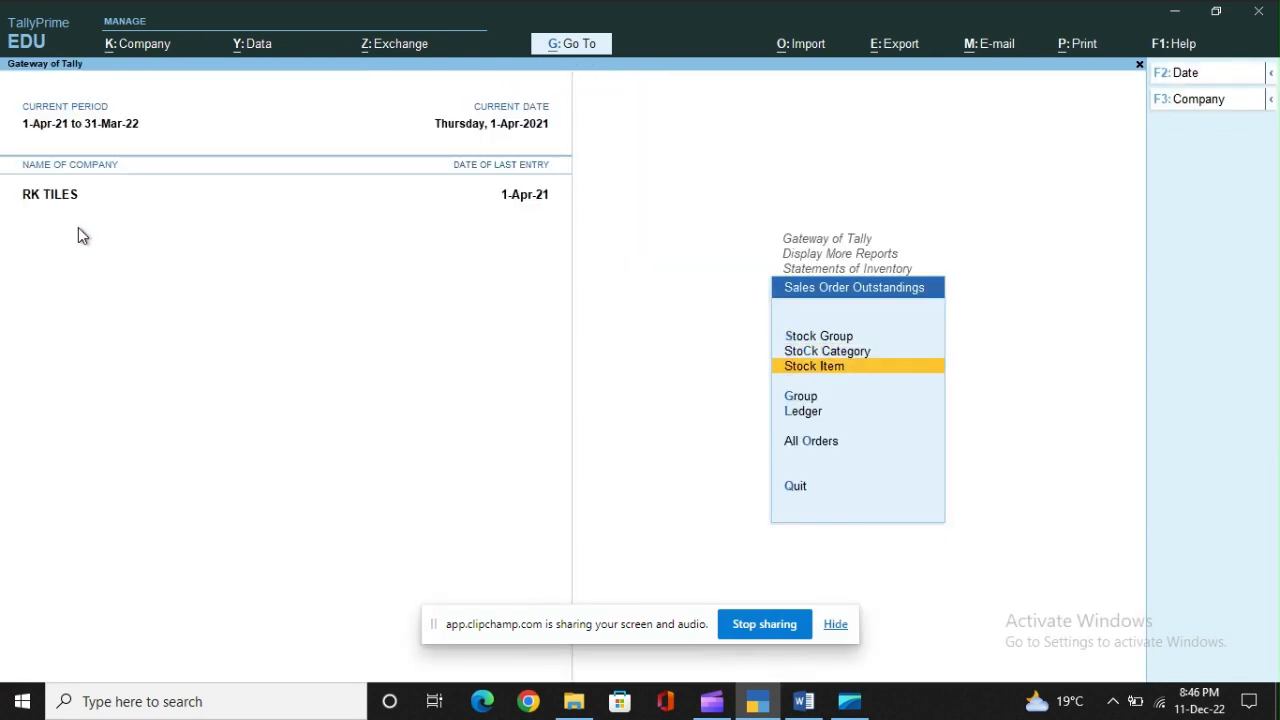
key(Return)
key(Down)
key(Down)
key(Down)
key(Up)
key(Up)
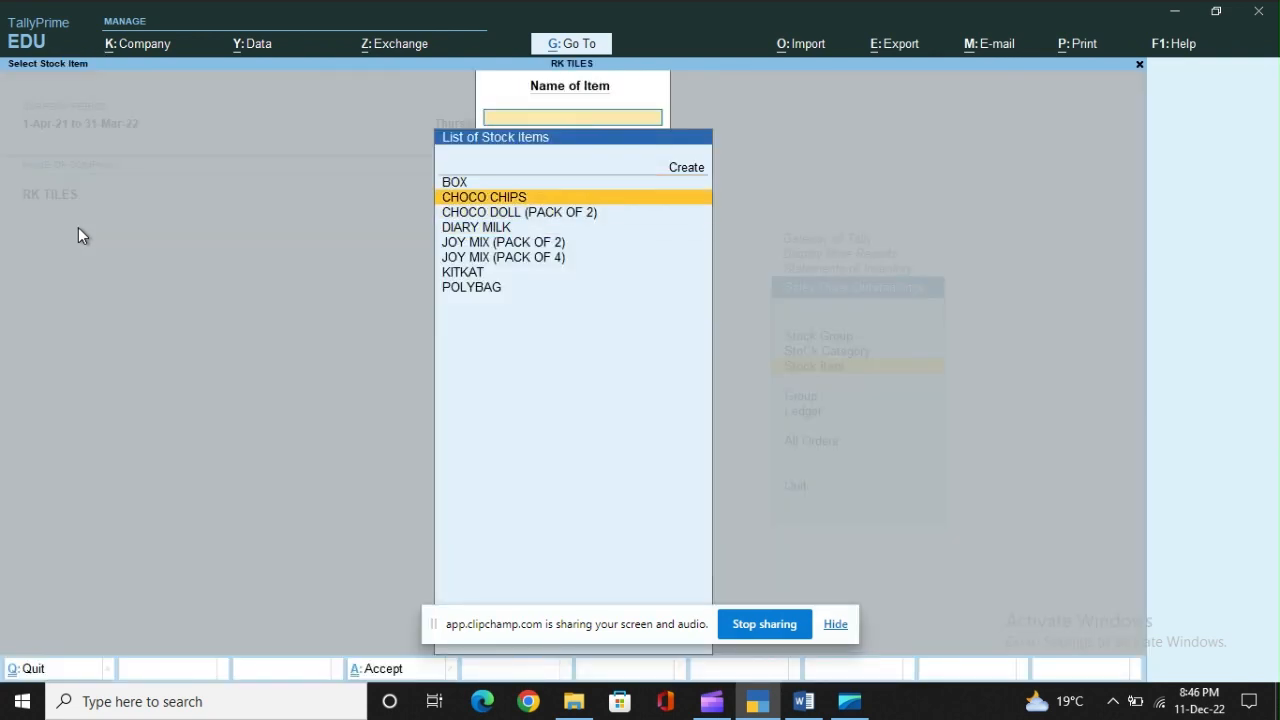
key(Up)
key(Down)
key(Down)
key(Down)
key(Down)
key(Down)
key(Down)
key(Escape)
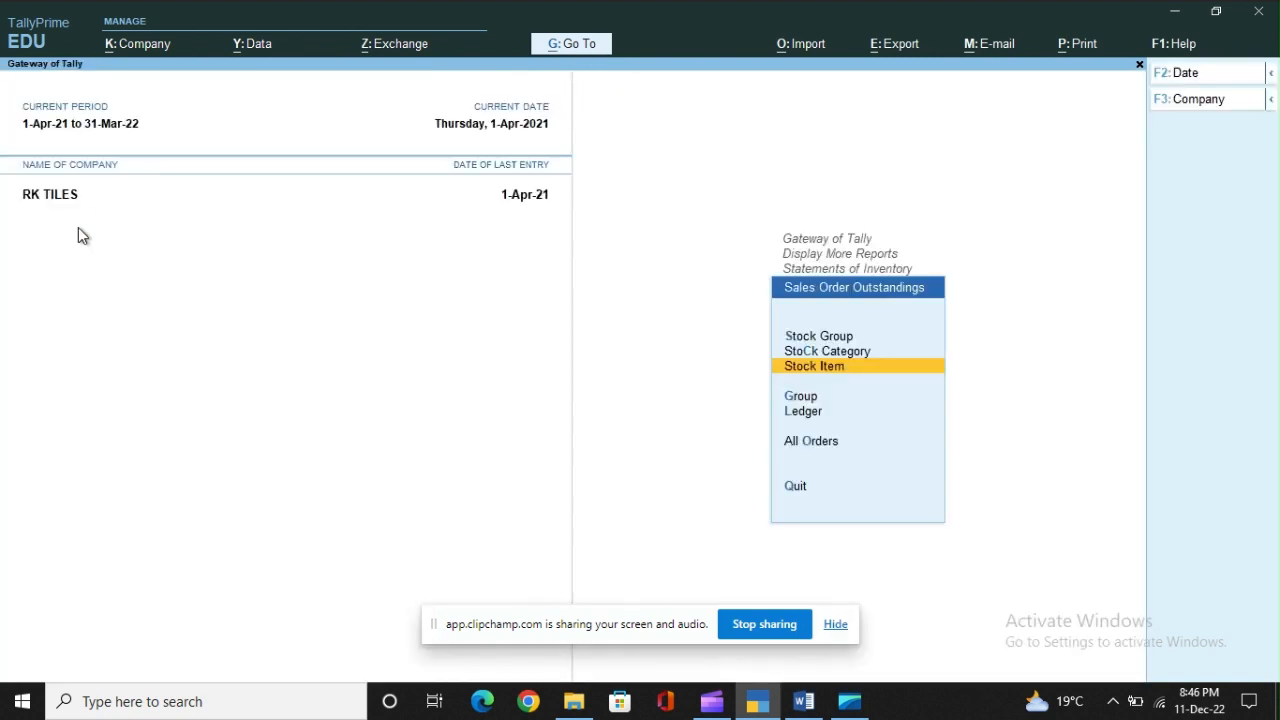
Step: View the outstanding sales orders for the stock item KITKAT and return to the Sales Order Outstandings choices
key(Return)
key(Down)
key(Down)
key(Down)
key(Down)
key(Down)
key(Down)
key(Return)
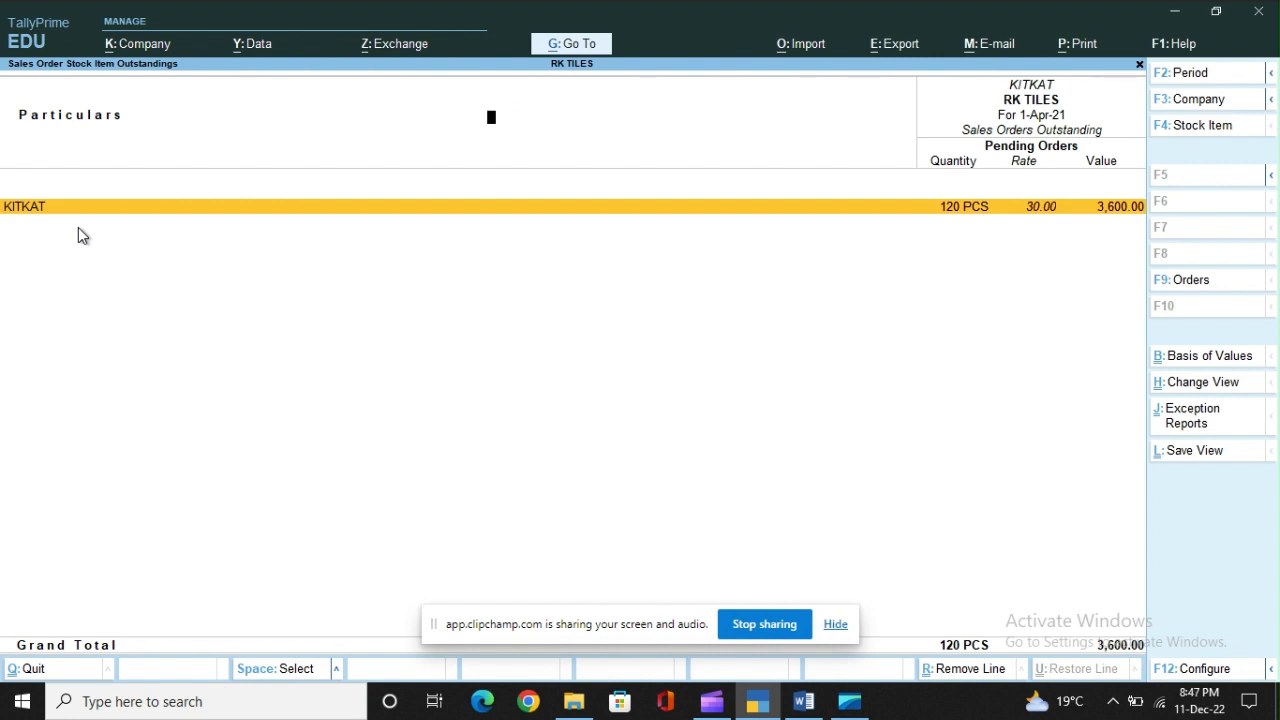
key(Escape)
key(Escape)
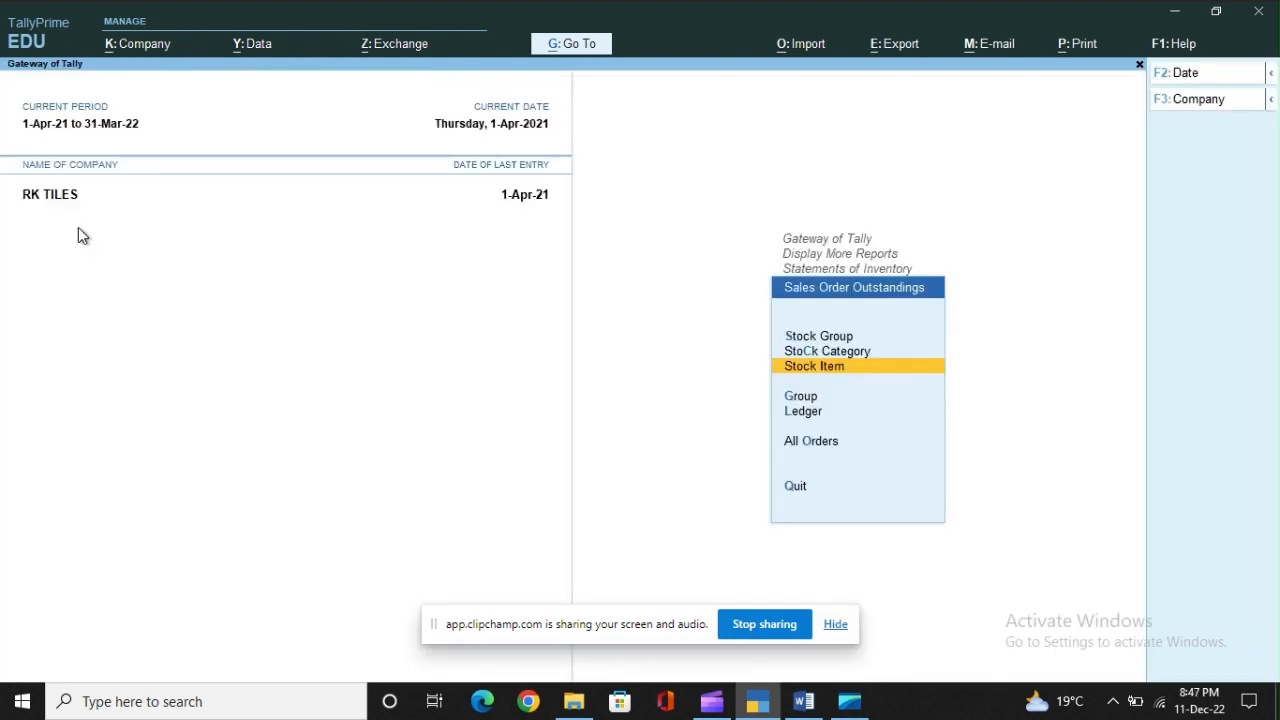
Step: Open the group-wise Sales Order Outstandings and look through the account groups that can be reported on
key(Down)
key(Return)
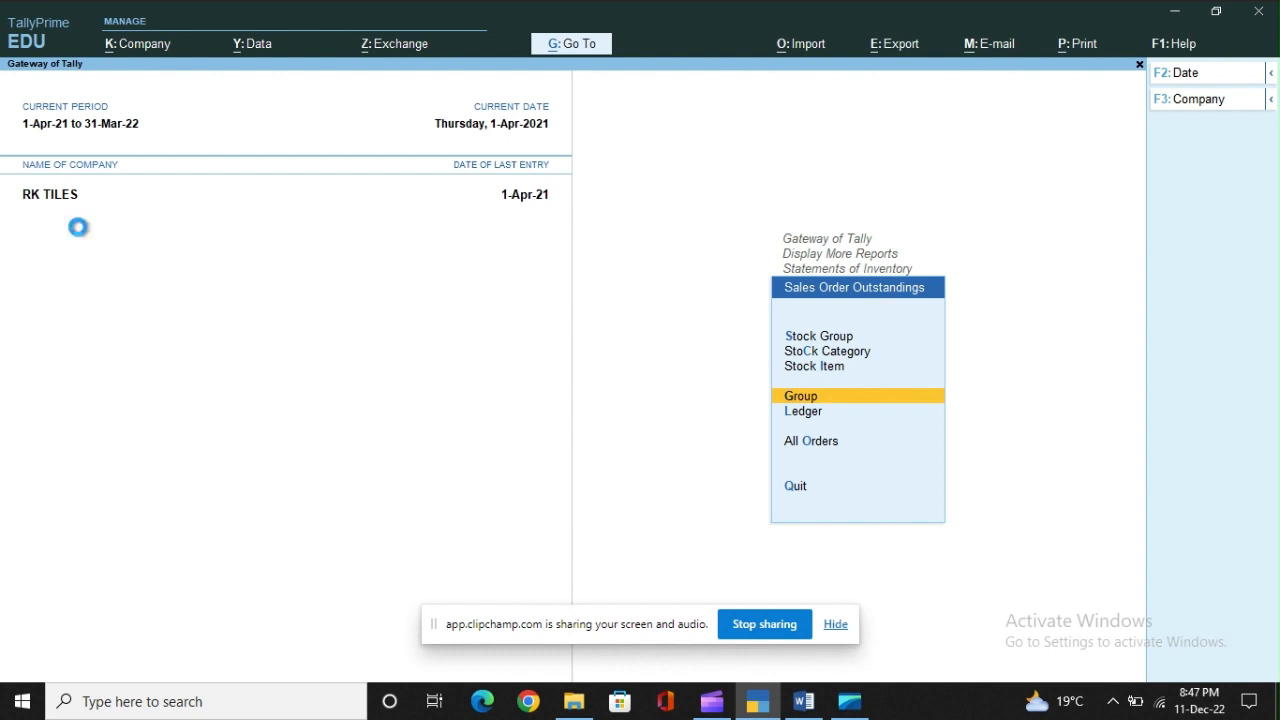
key(Down)
key(Down)
key(Down)
key(Down)
key(Down)
key(Down)
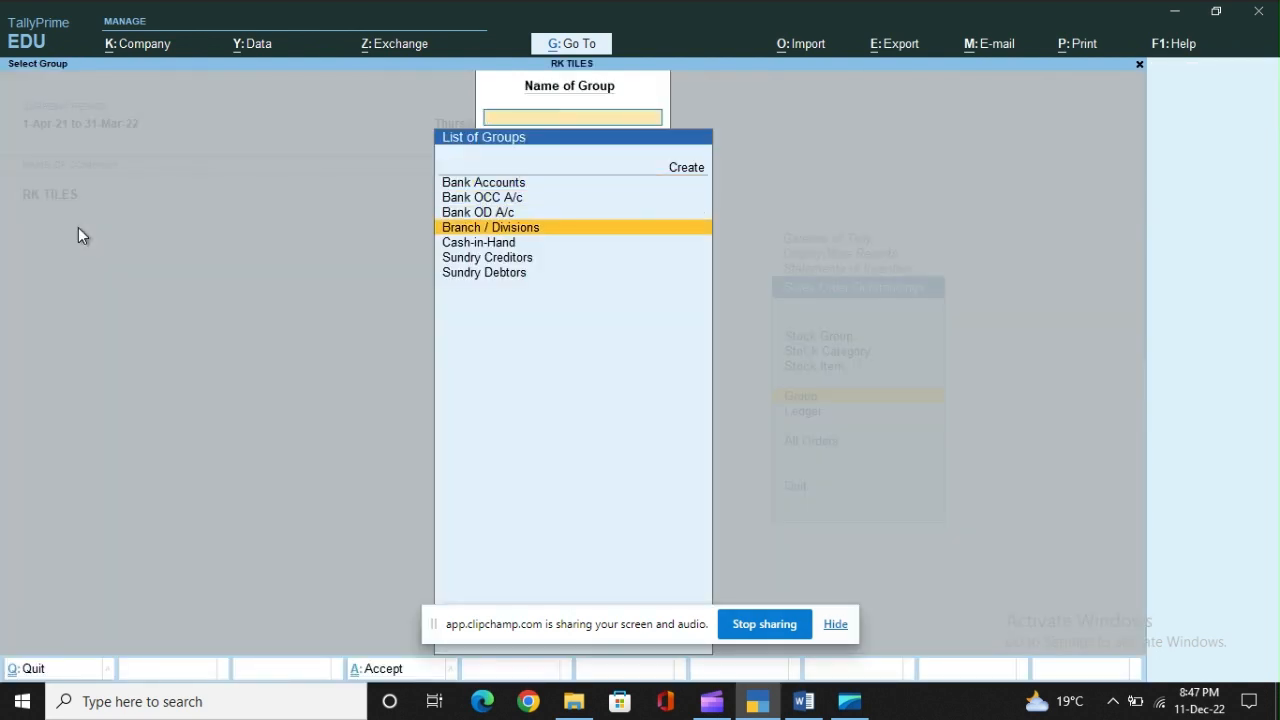
key(Up)
key(Up)
key(Up)
key(Up)
key(Up)
key(Up)
key(Down)
key(Down)
key(Down)
key(Down)
key(Down)
key(Down)
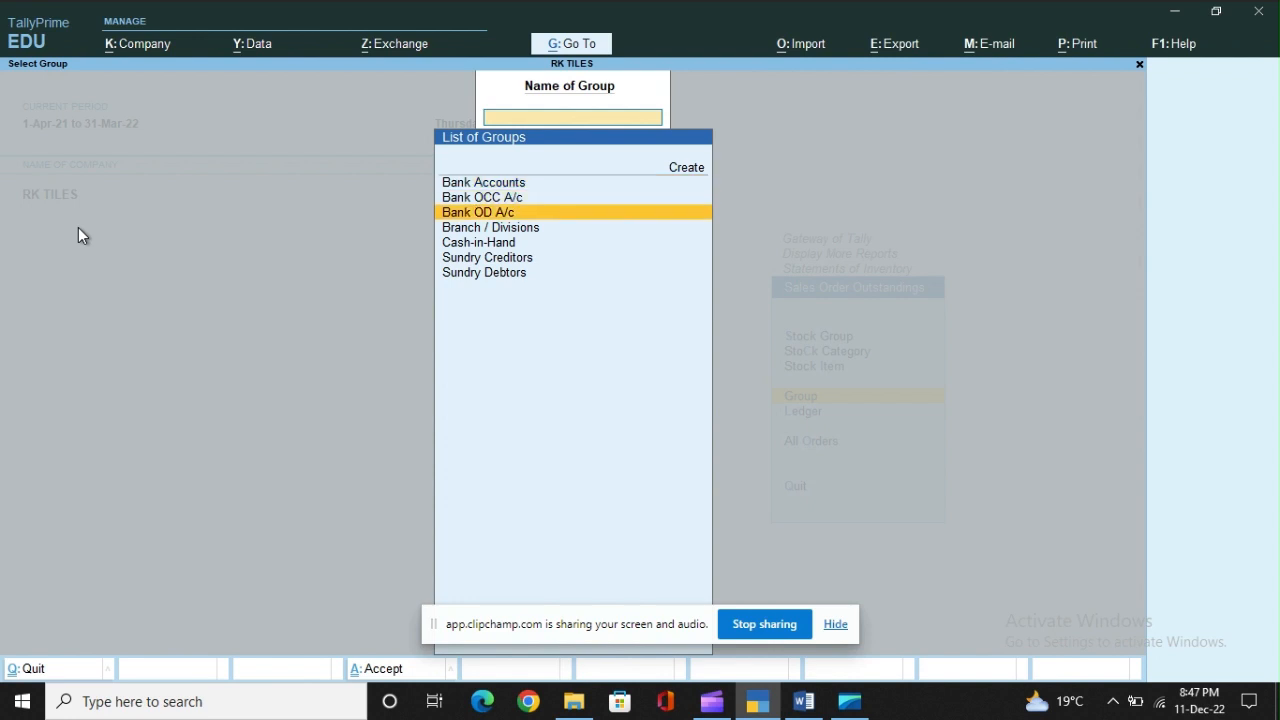
key(Up)
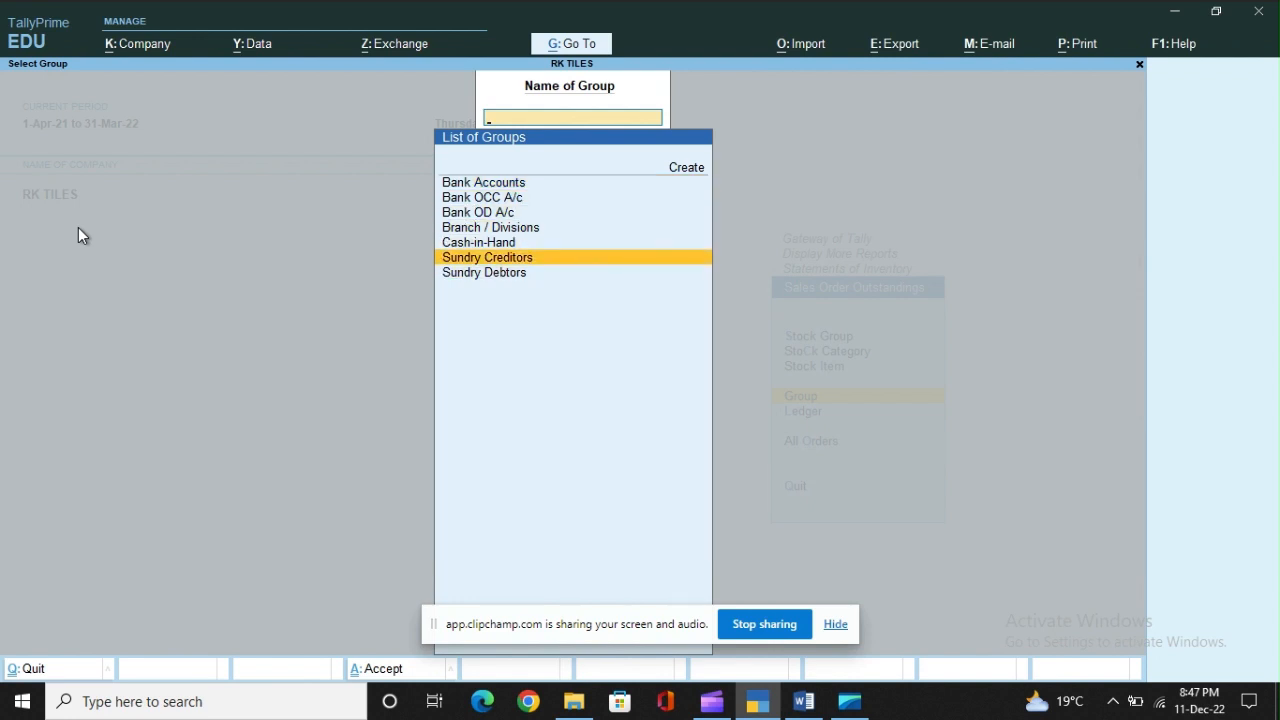
Step: Review the outstanding sales orders for the Sundry Debtors group, covering DIARY MILK and KITKAT, and close the report
key(Down)
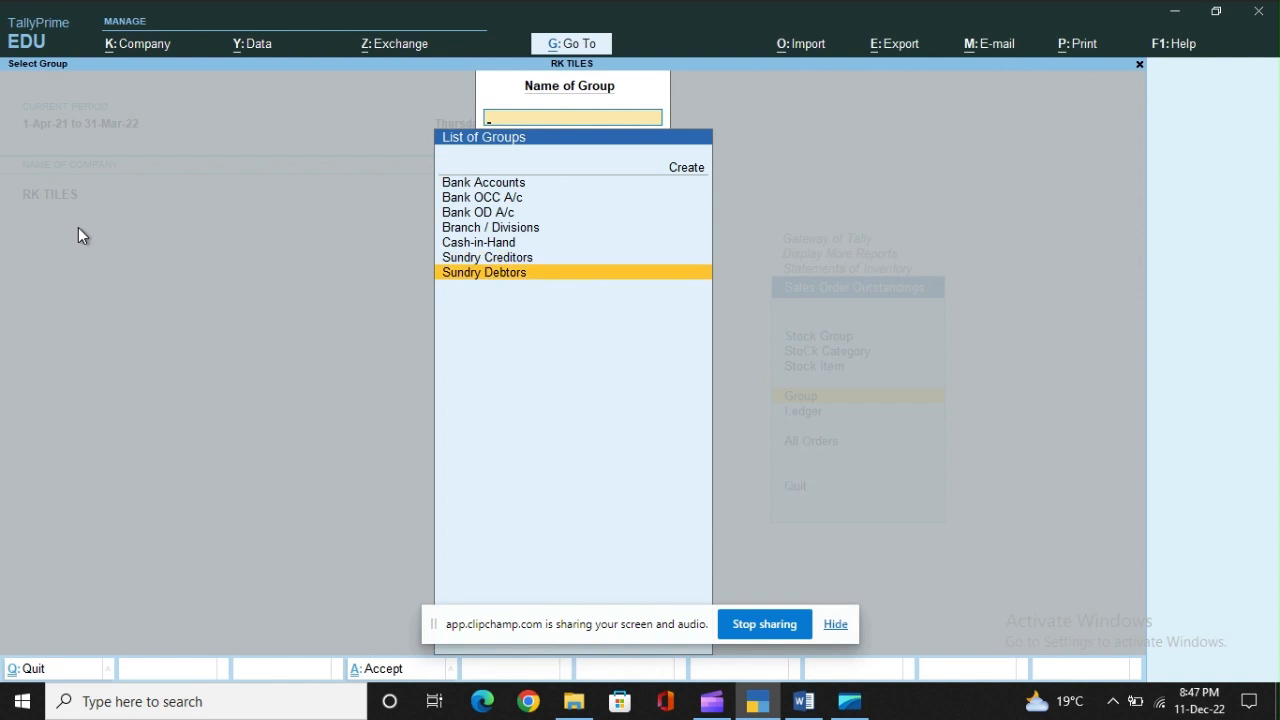
key(Return)
key(Down)
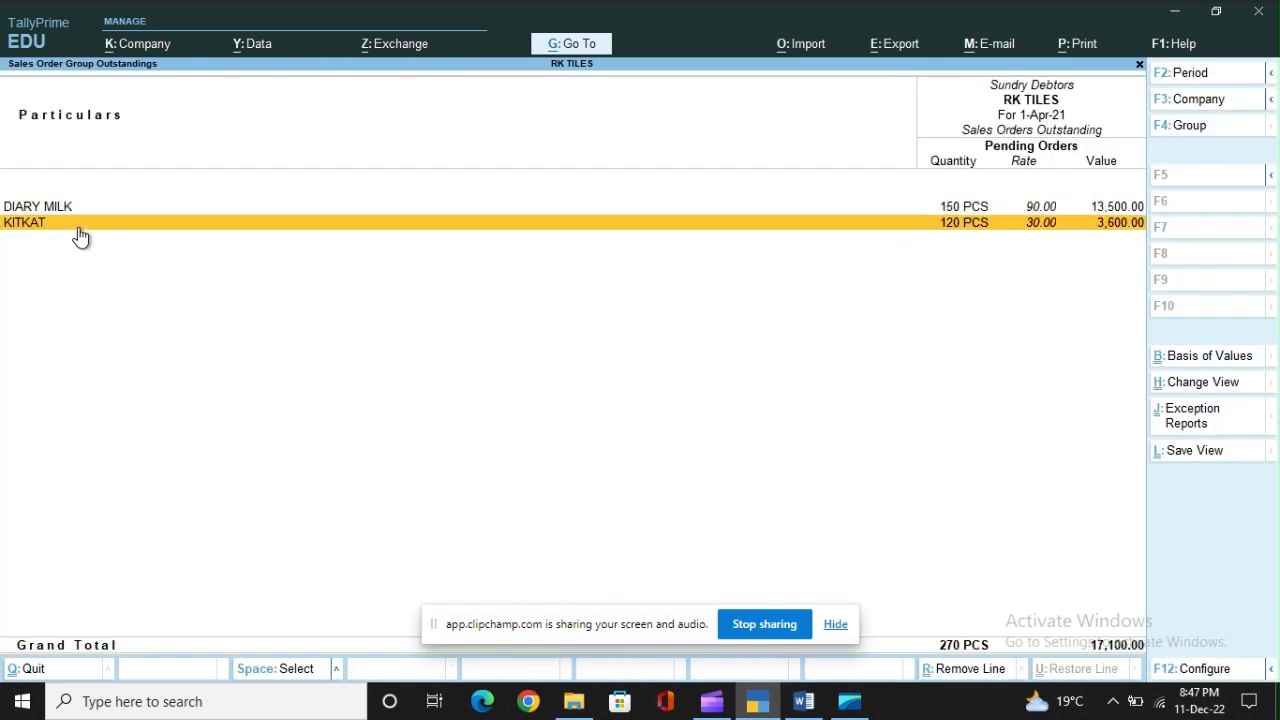
key(Up)
key(Down)
key(Up)
key(Down)
key(Up)
key(Down)
key(Up)
key(Escape)
key(BackSpace)
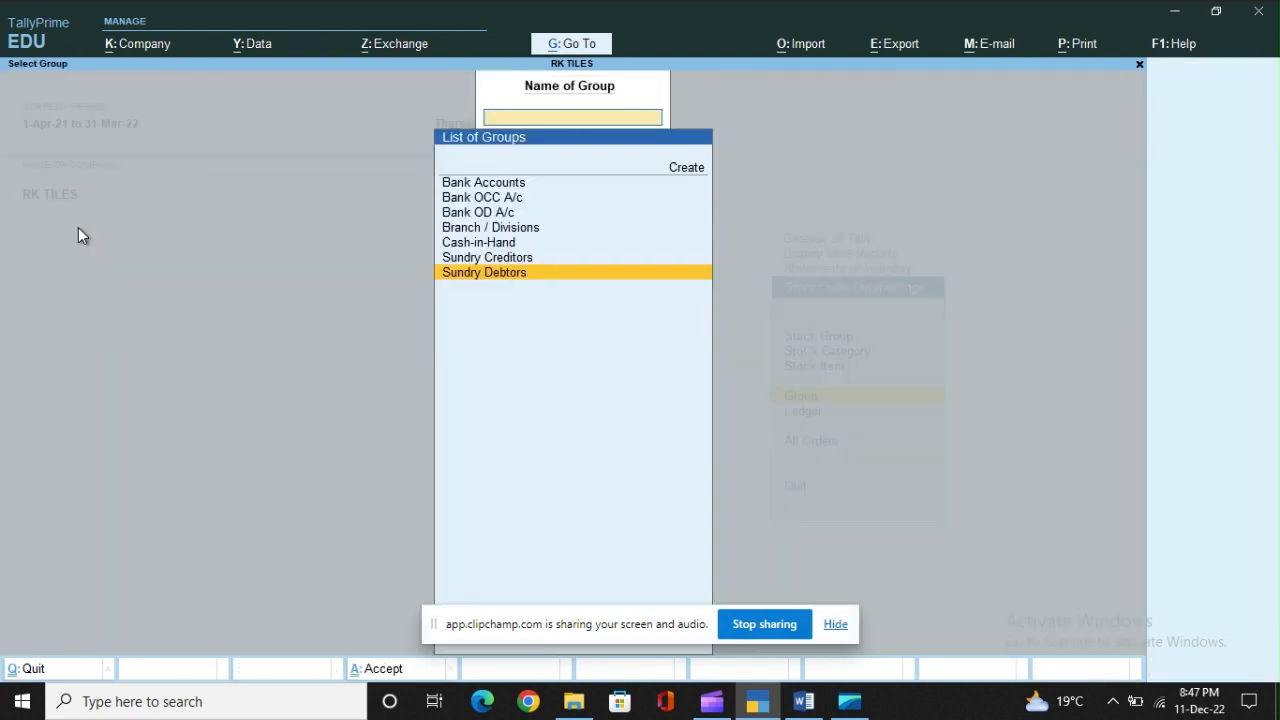
key(Escape)
Step: Open the All Orders report of the Sales Order Outstandings and review its DIARY MILK and KITKAT order lines
key(Down)
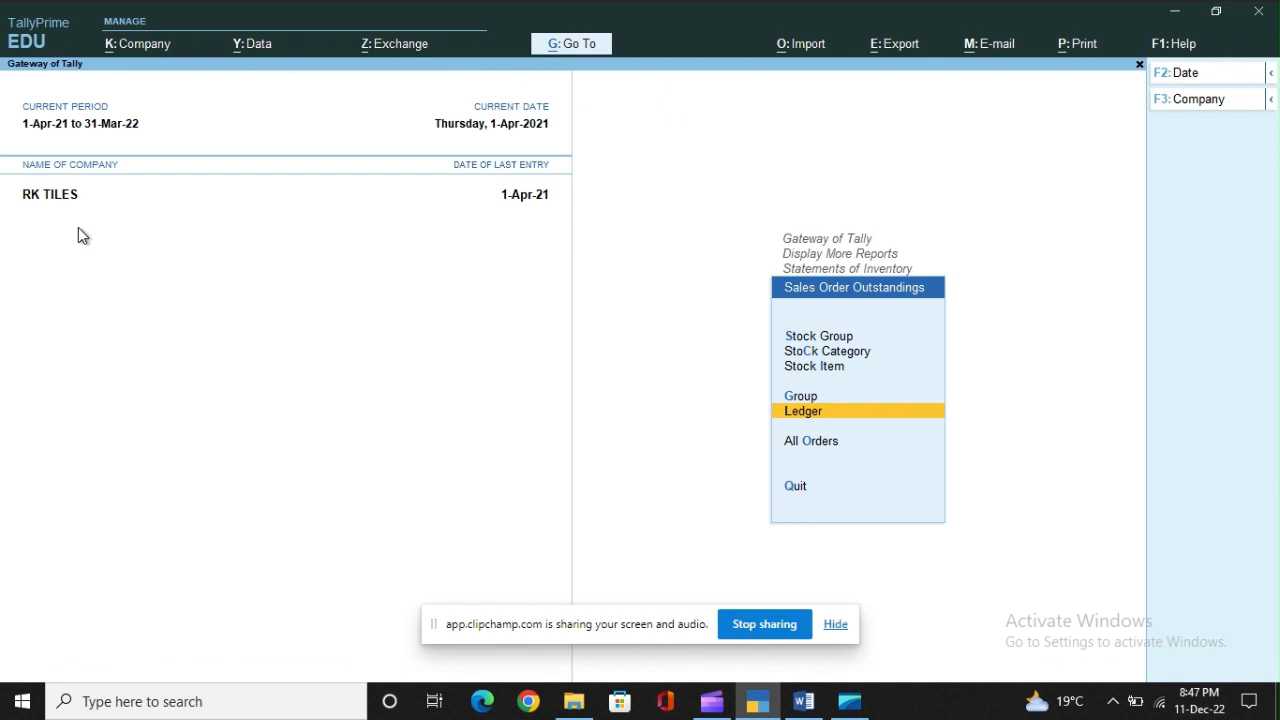
key(Down)
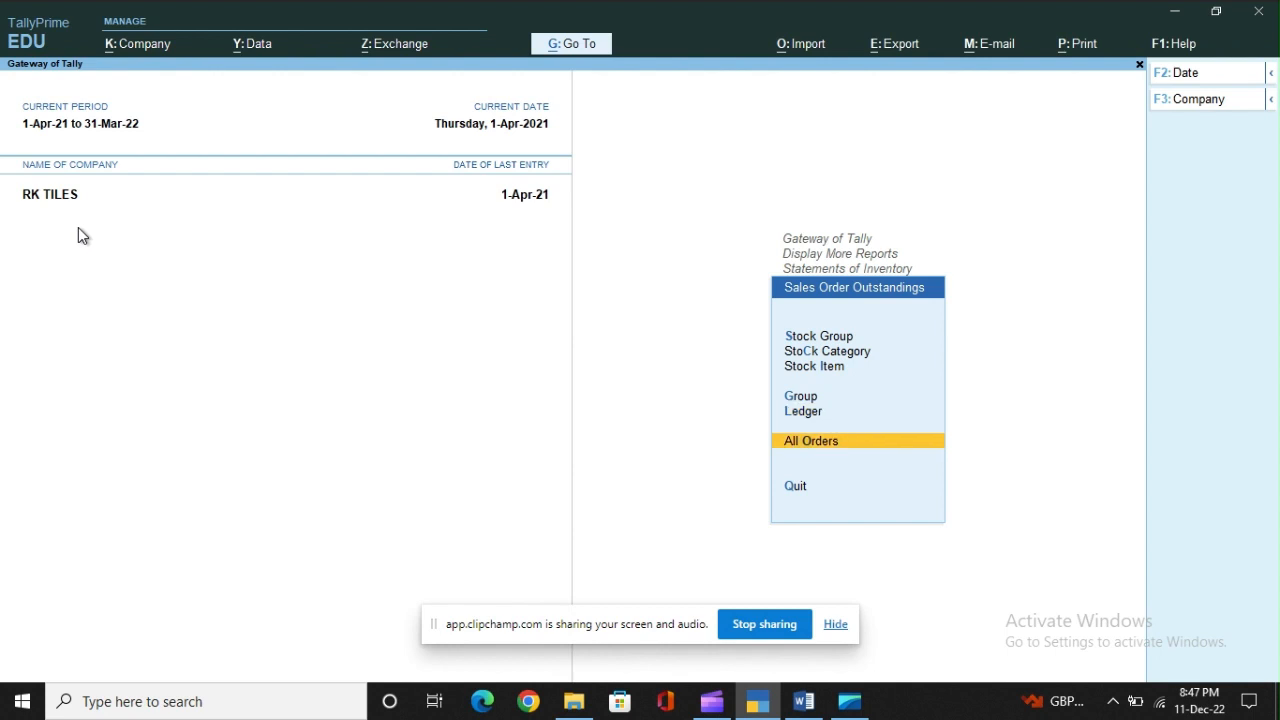
key(Return)
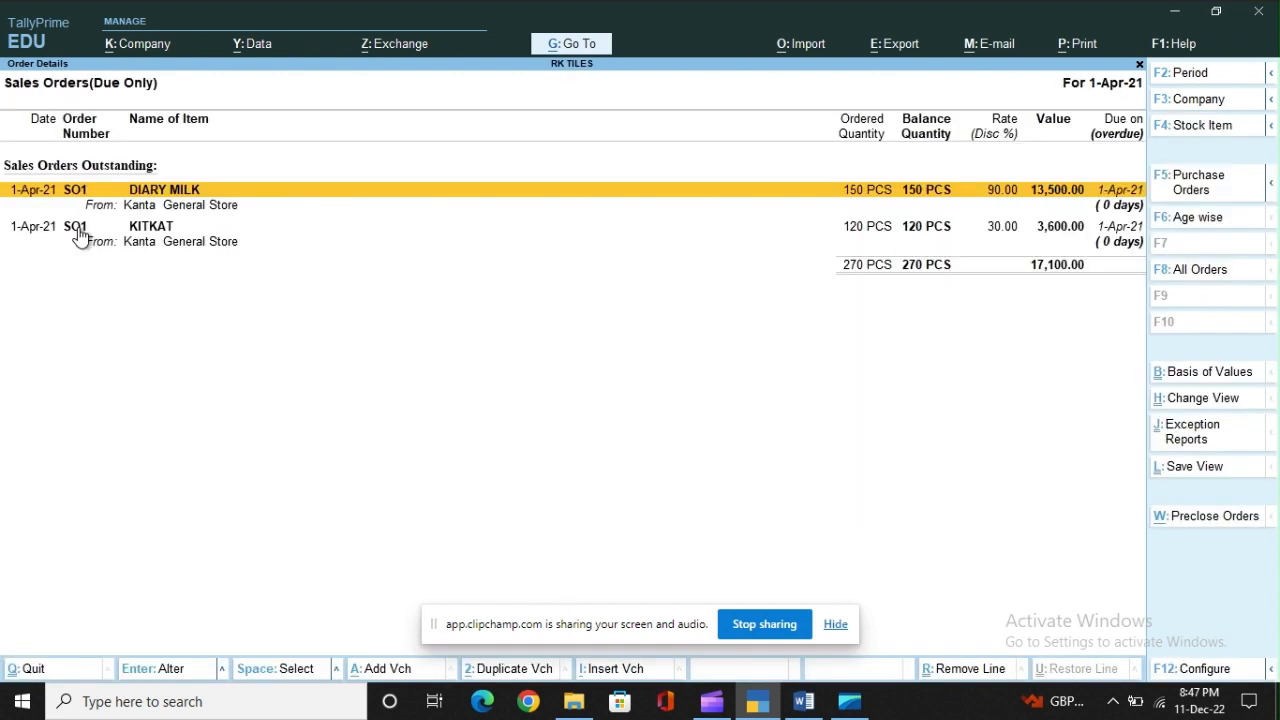
key(Down)
key(Up)
Step: Close the All Orders report and leave the Statements of Inventory, returning to Display More Reports
key(Escape)
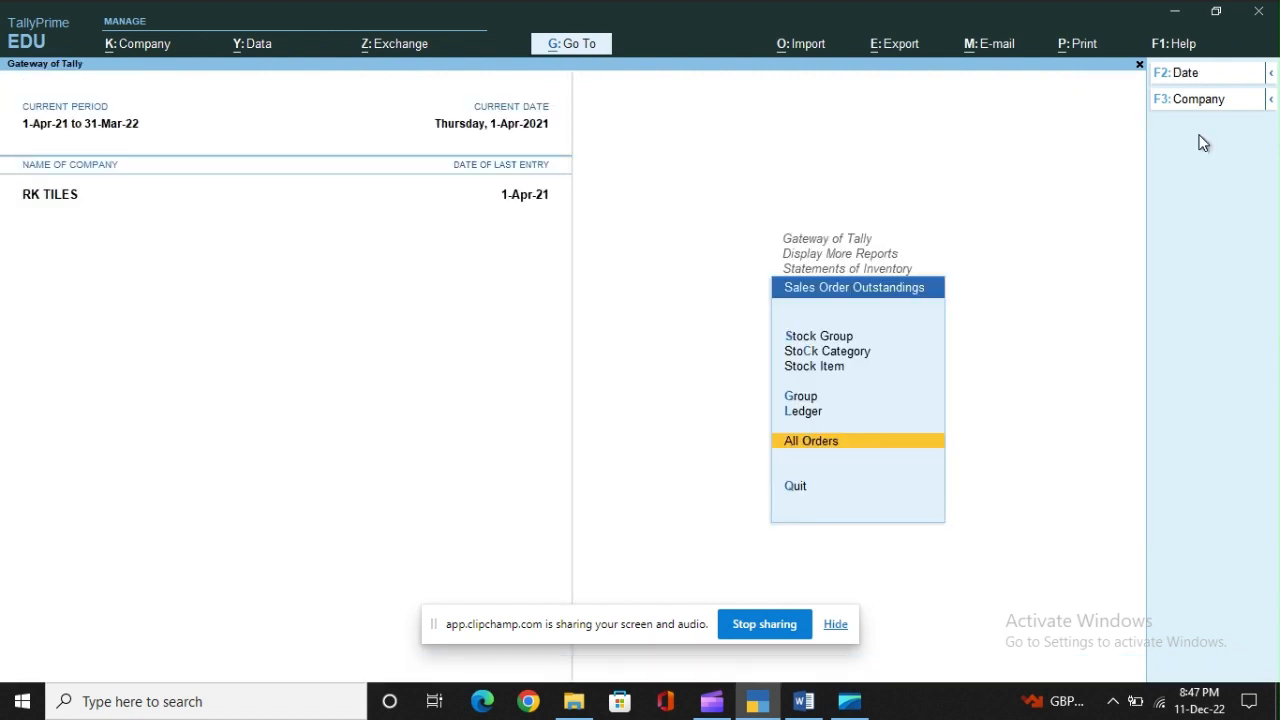
key(Escape)
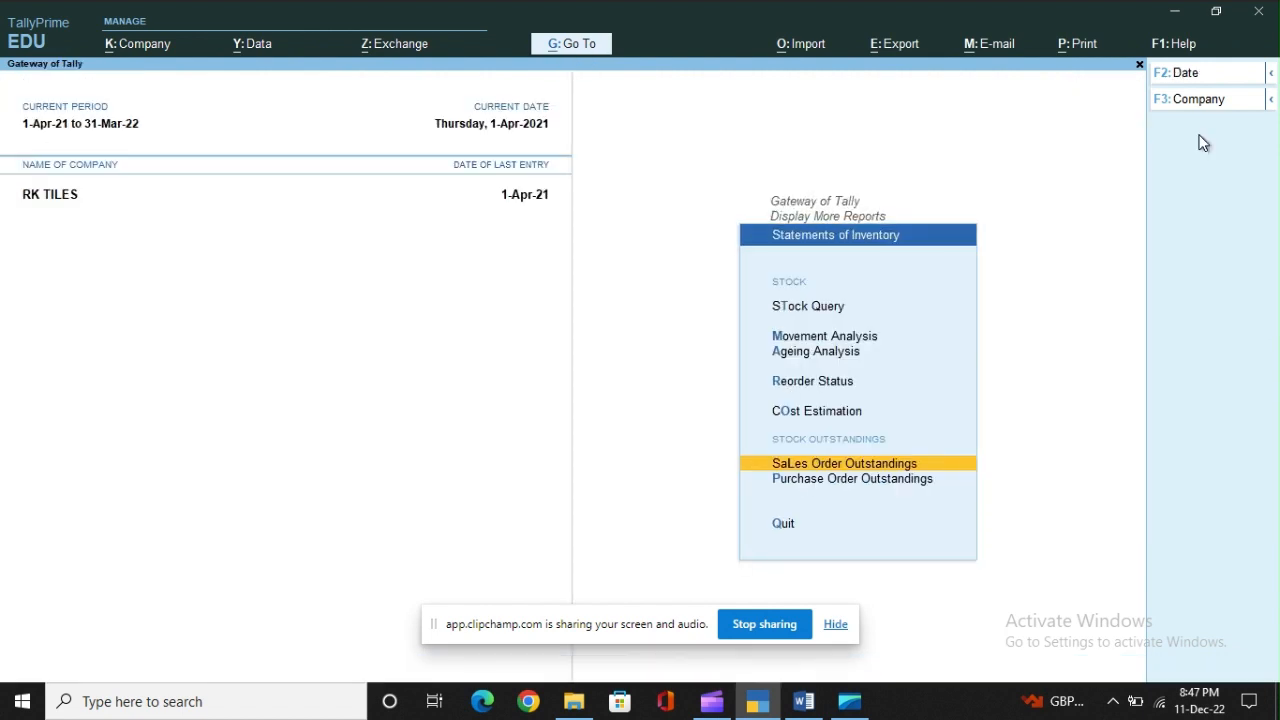
key(Escape)
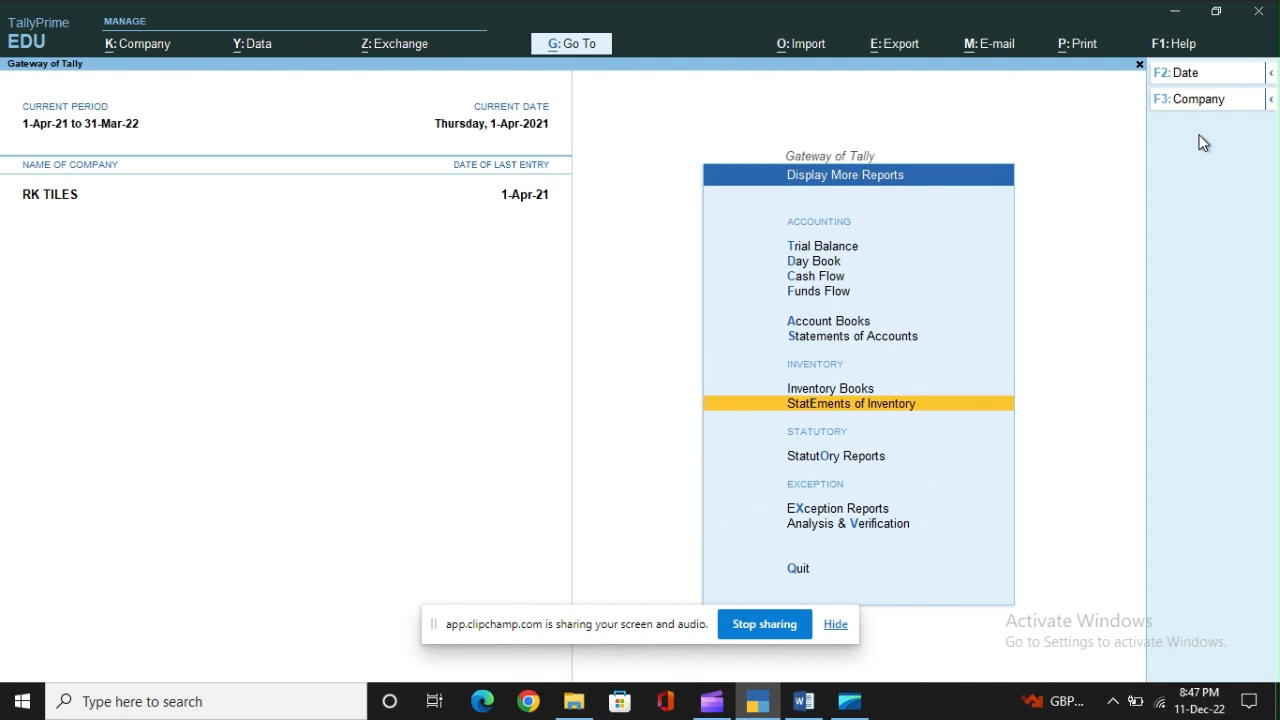